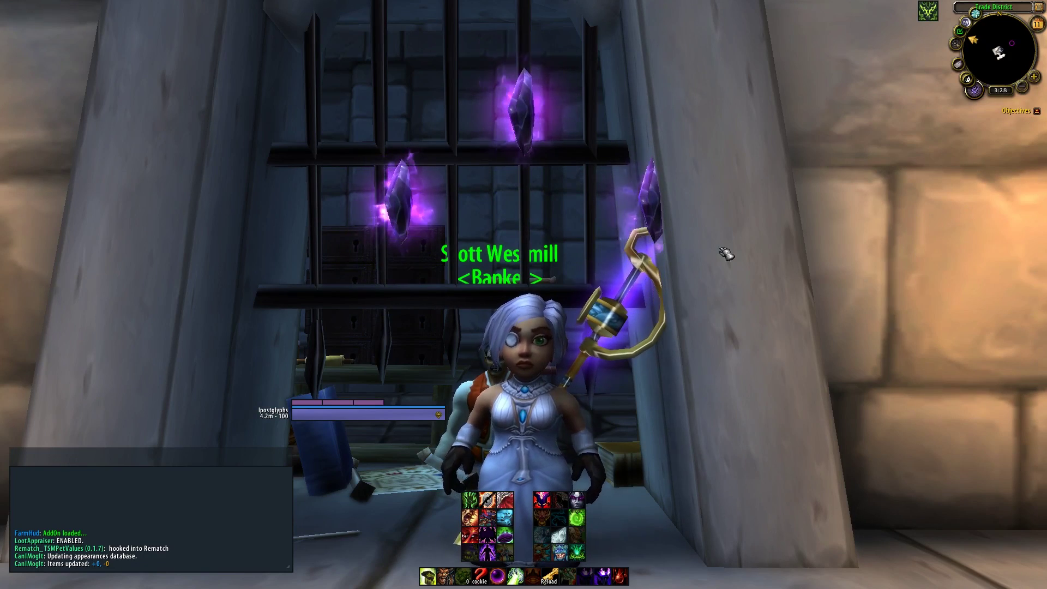
- Face the Stormwind banker, toggle the Character panel, and bring up TSM's Accounting menu
key(d)
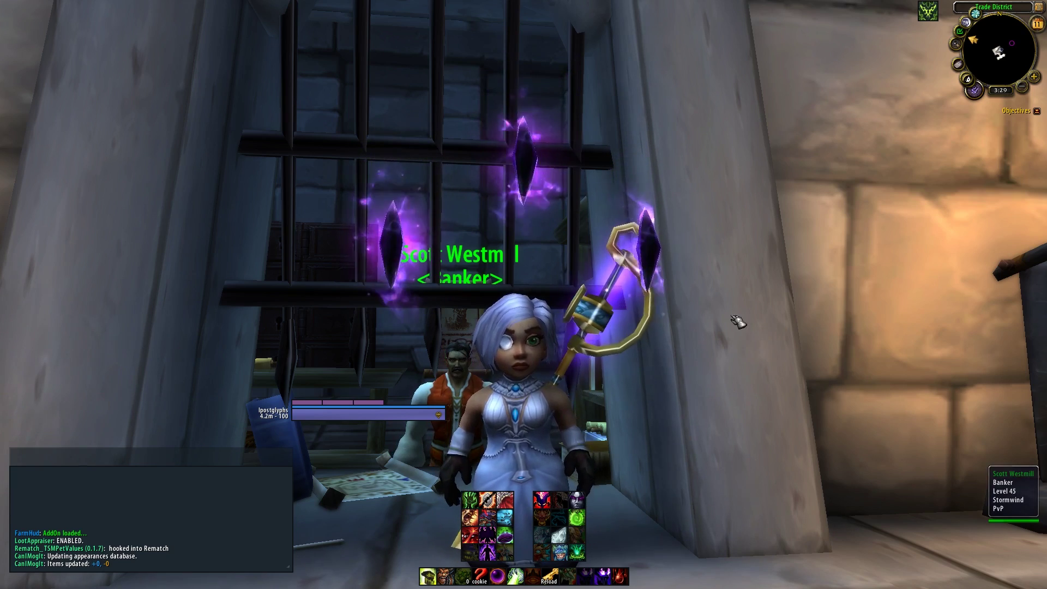
key(c)
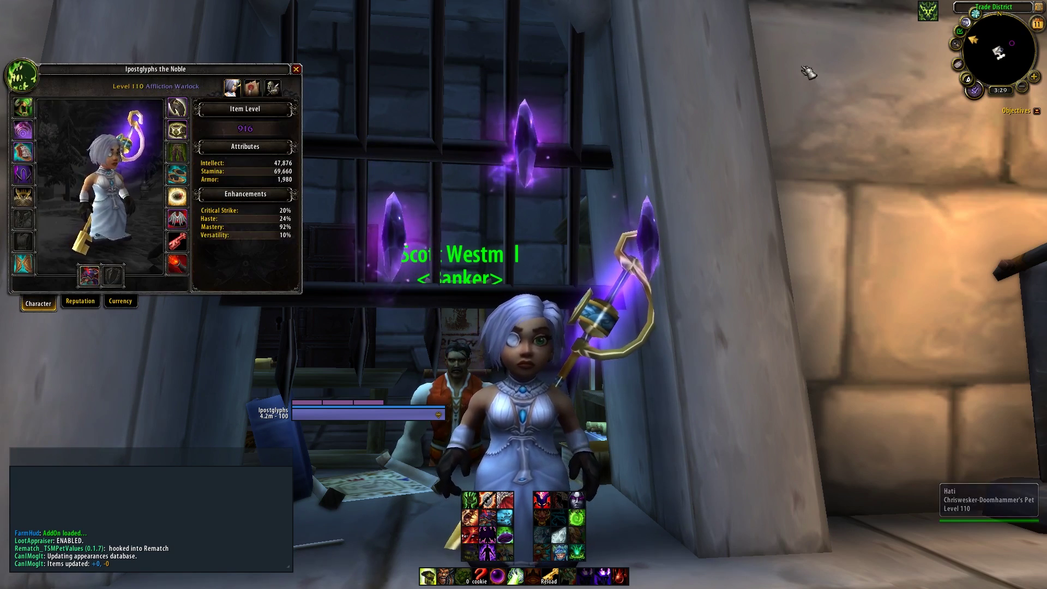
key(s)
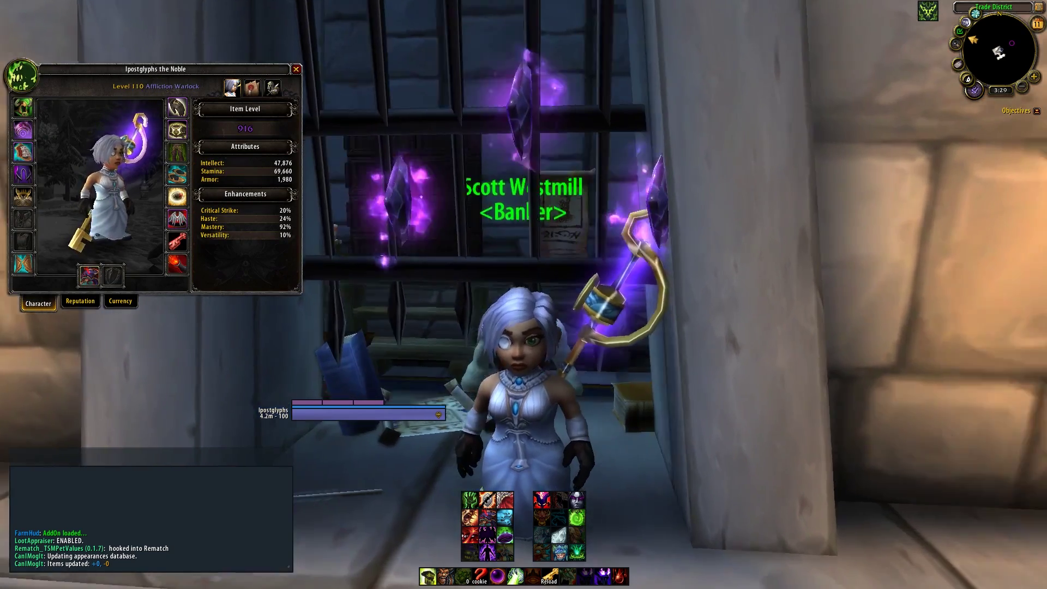
key(c)
key(w)
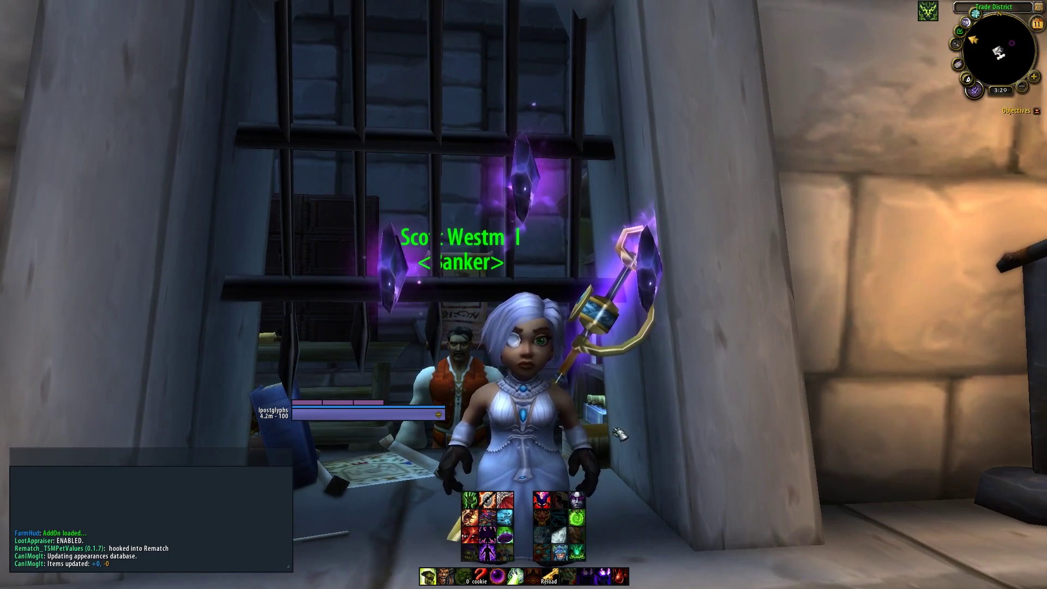
mouse_move(583, 530)
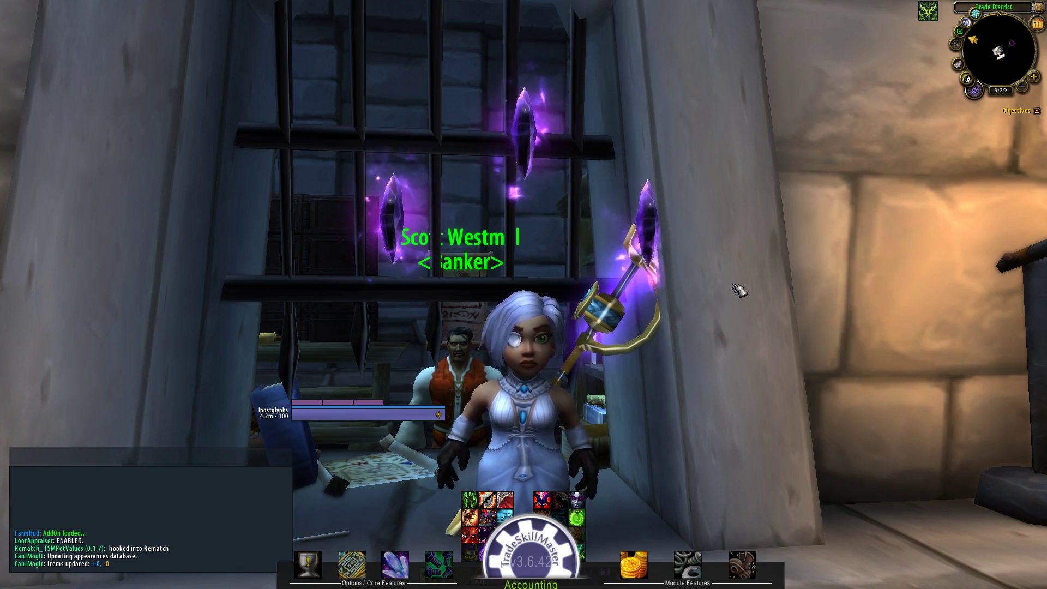
- Set the Accounting report's Timeframe Filter to All and reposition the window
drag(525, 577, 841, 99)
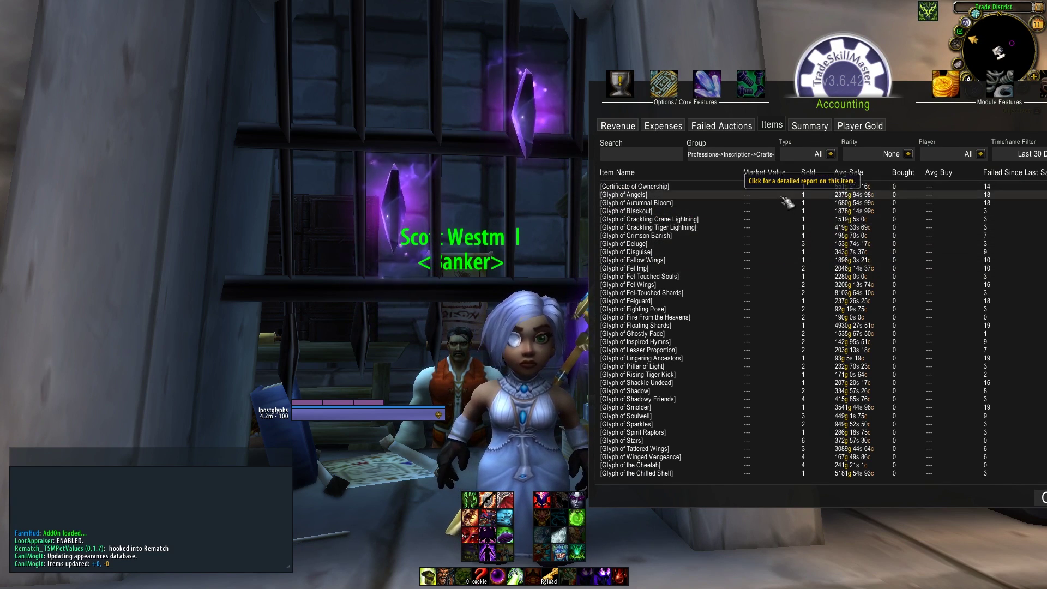
click(1021, 159)
click(987, 226)
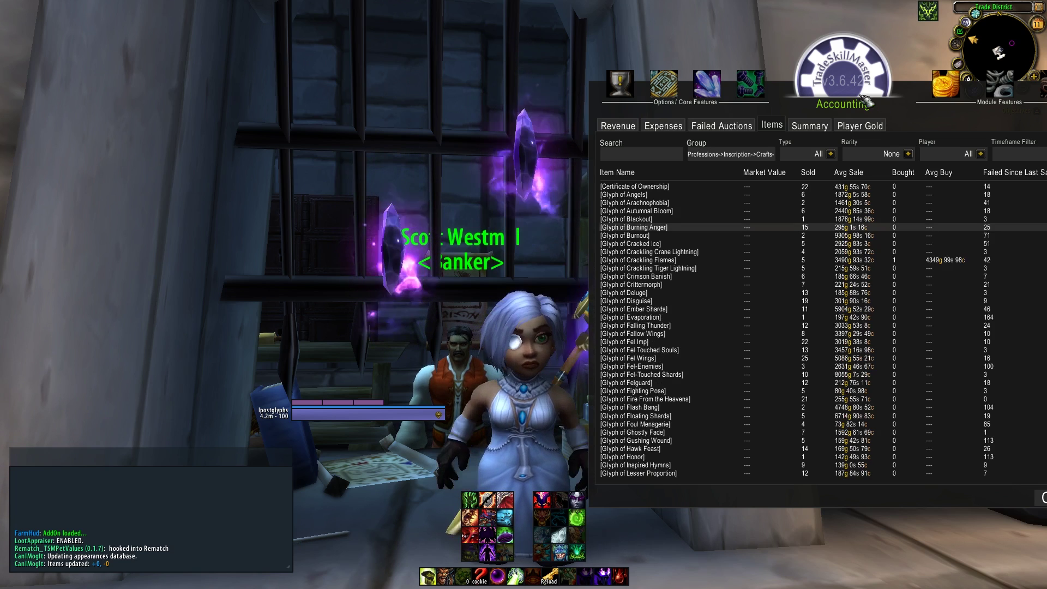
drag(913, 96, 829, 100)
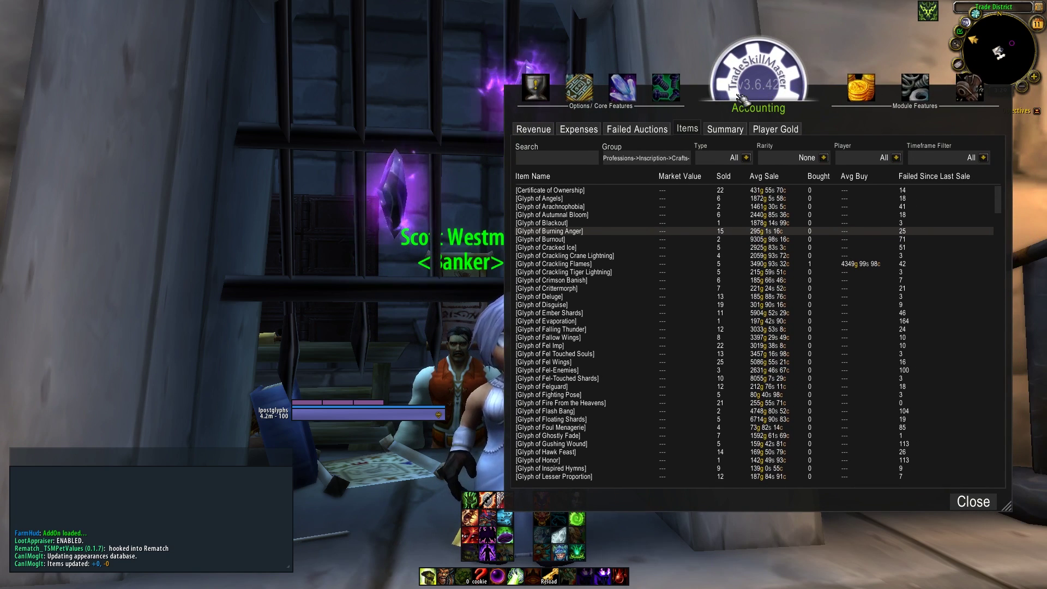
drag(740, 100, 741, 105)
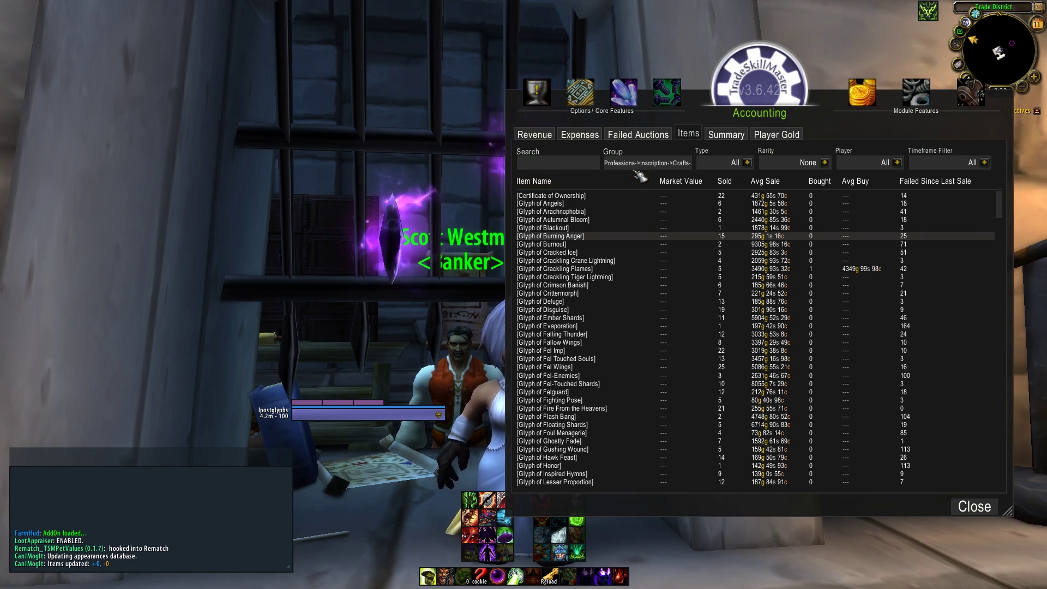
- Sort the glyph list by Sold, most first, and move the report up and right
click(725, 182)
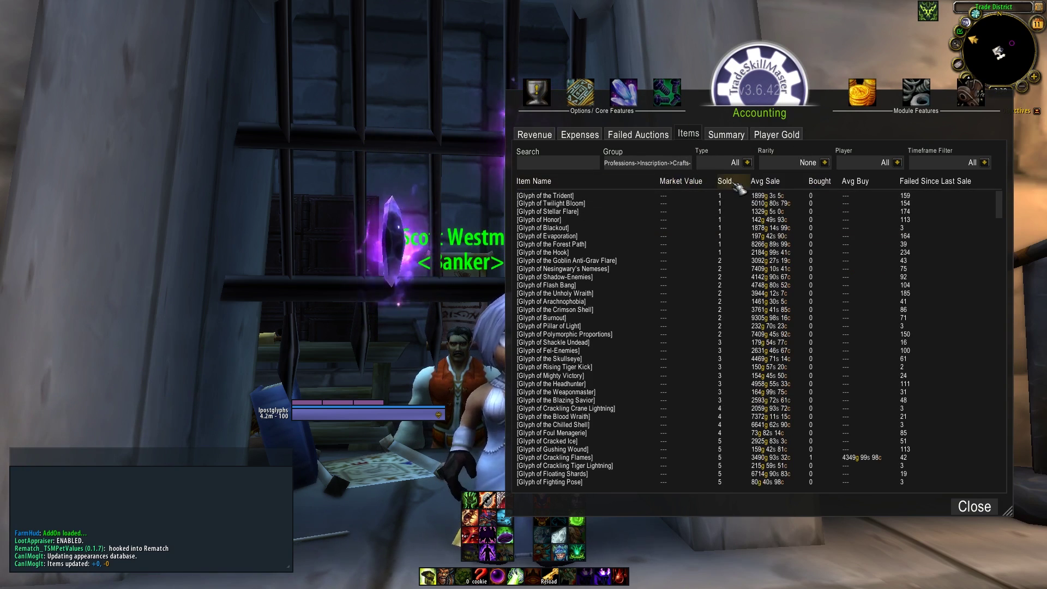
click(734, 184)
scroll(677, 286, down, 10)
scroll(676, 286, up, 6)
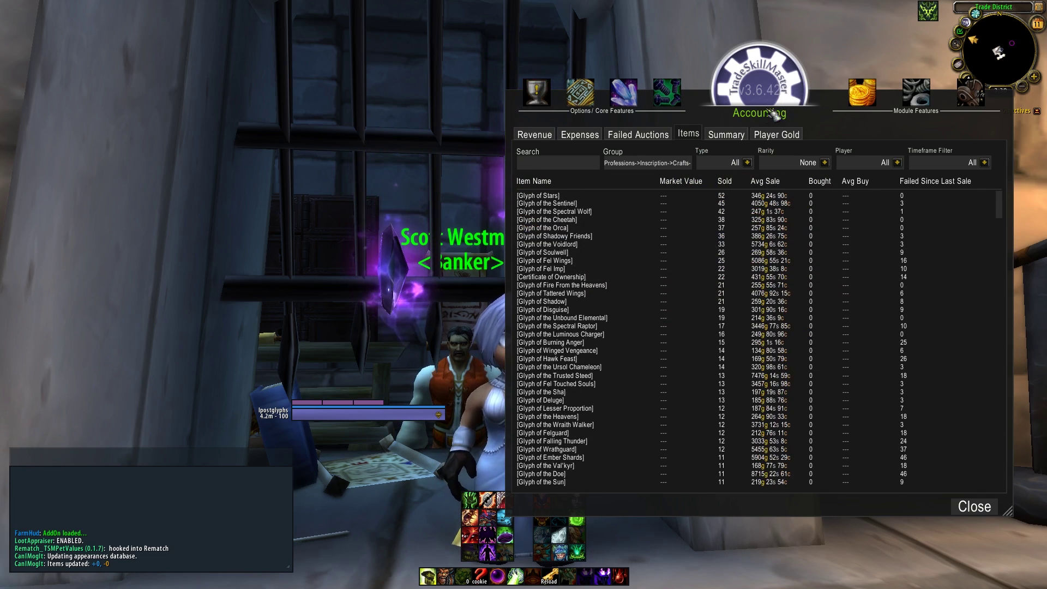
drag(769, 118, 844, 73)
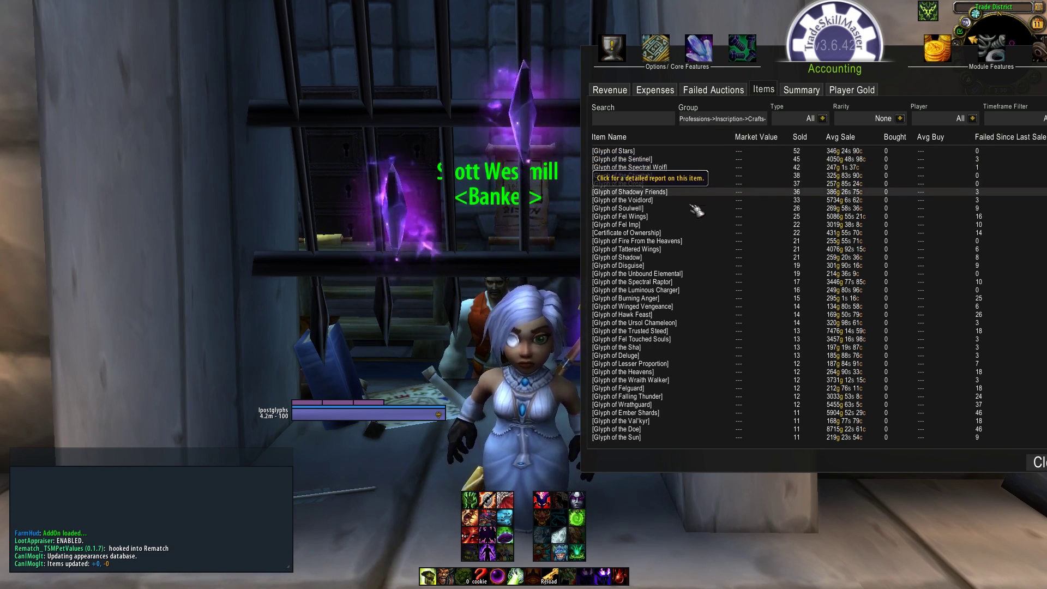
- Compare sorts by Avg Sale, Failed Since Last Sale and Sold, then shift the report right
click(845, 142)
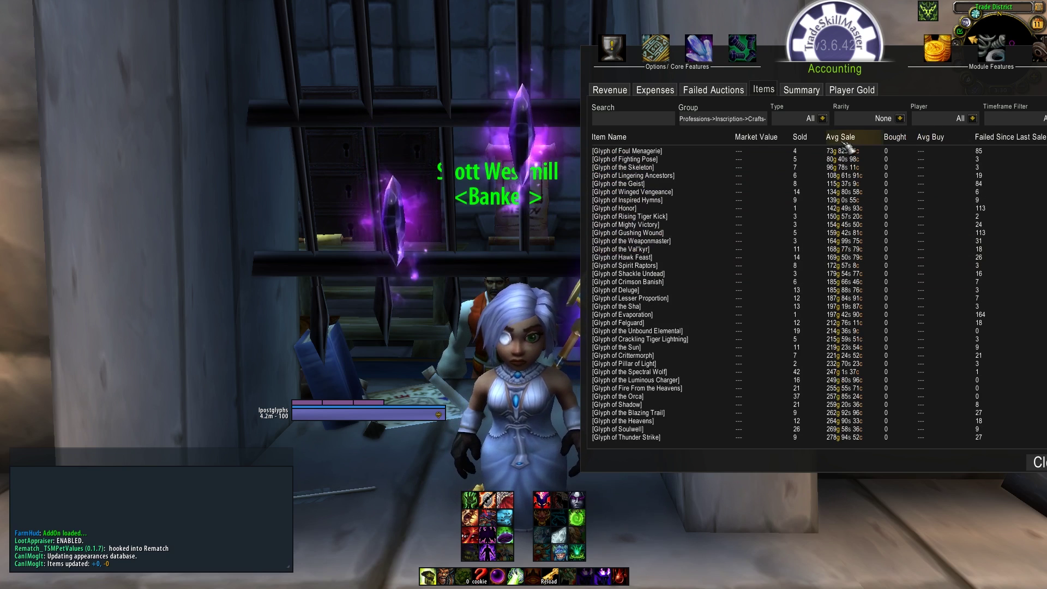
click(849, 140)
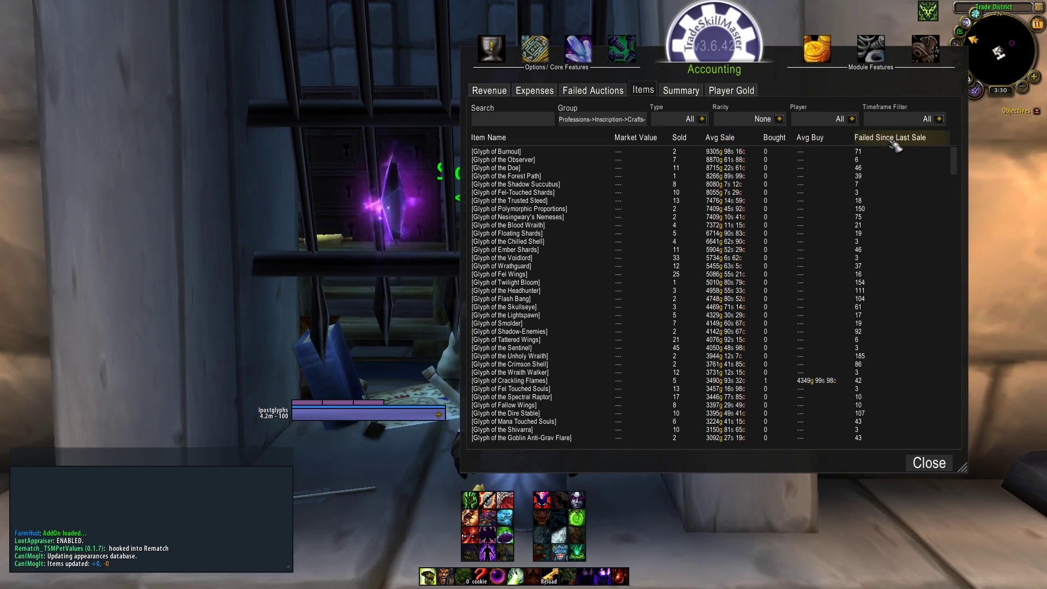
click(890, 138)
click(893, 139)
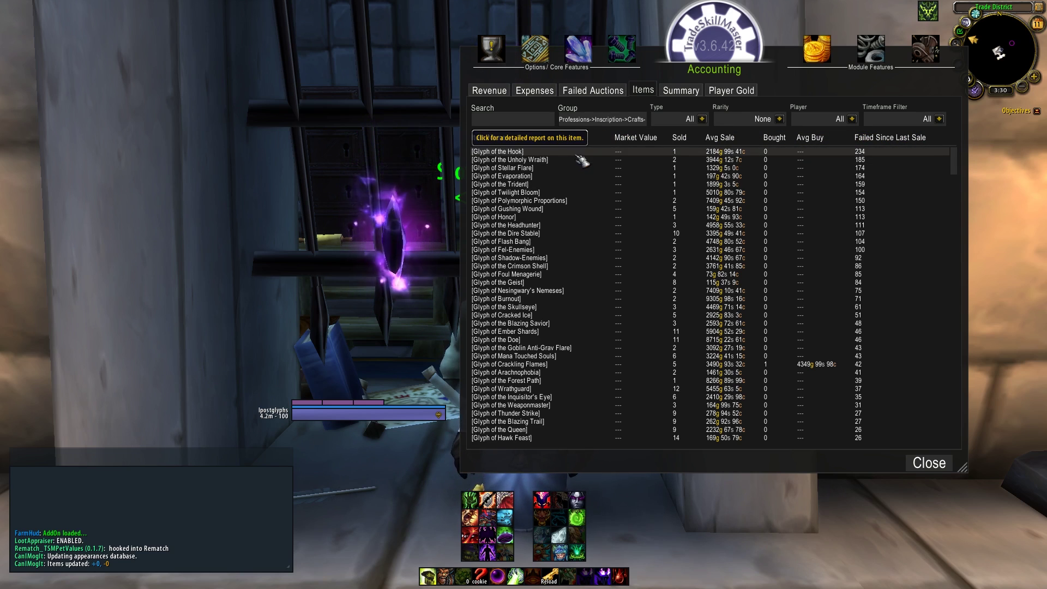
click(679, 138)
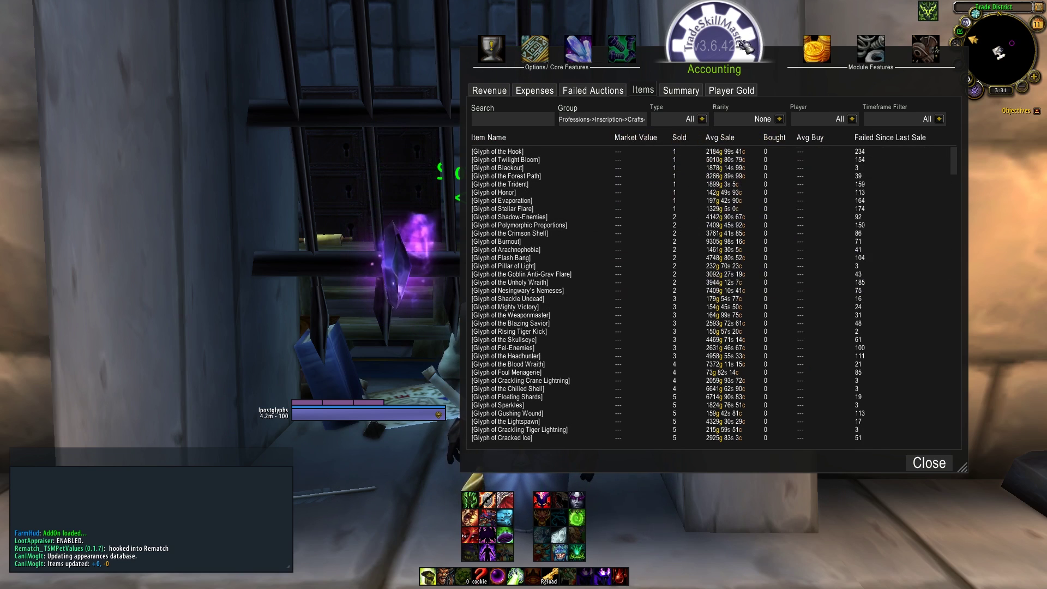
drag(727, 54, 866, 46)
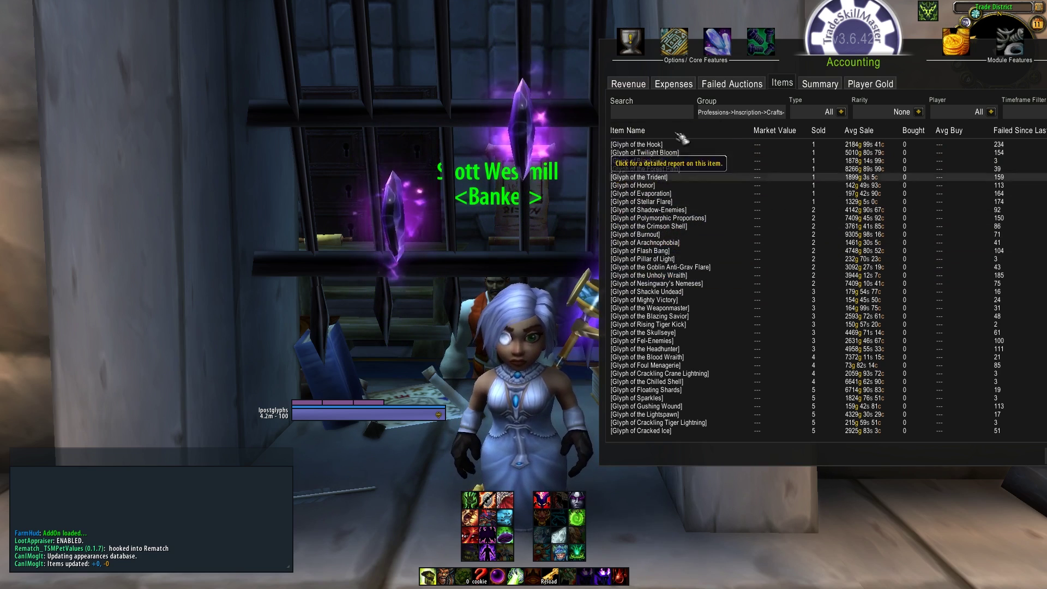
scroll(816, 218, down, 15)
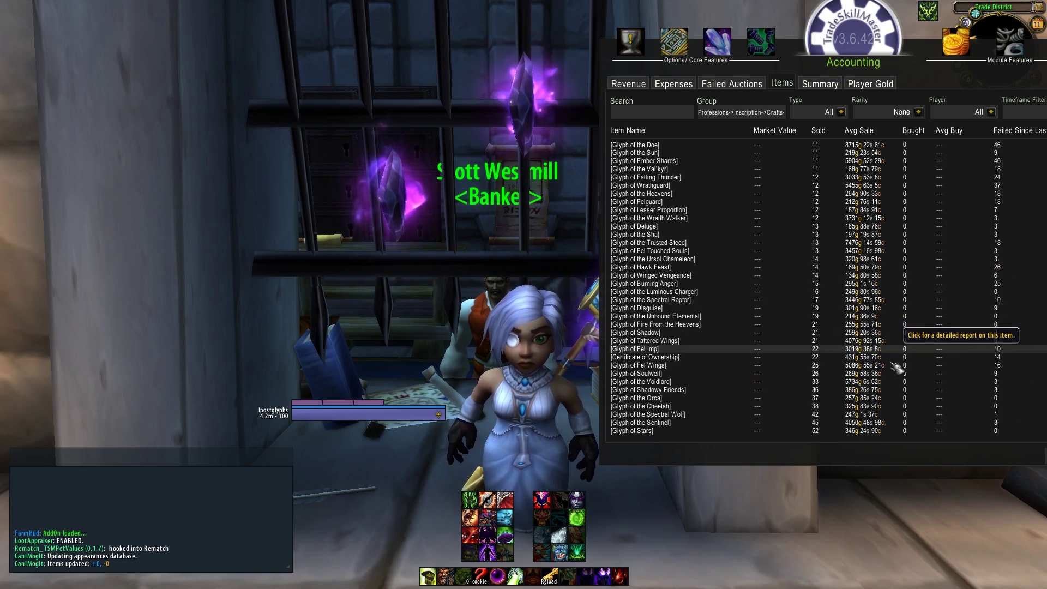
- Sort by Avg Sale, highest first, with Glyph of Burnout at 9305g on top
click(868, 132)
click(868, 132)
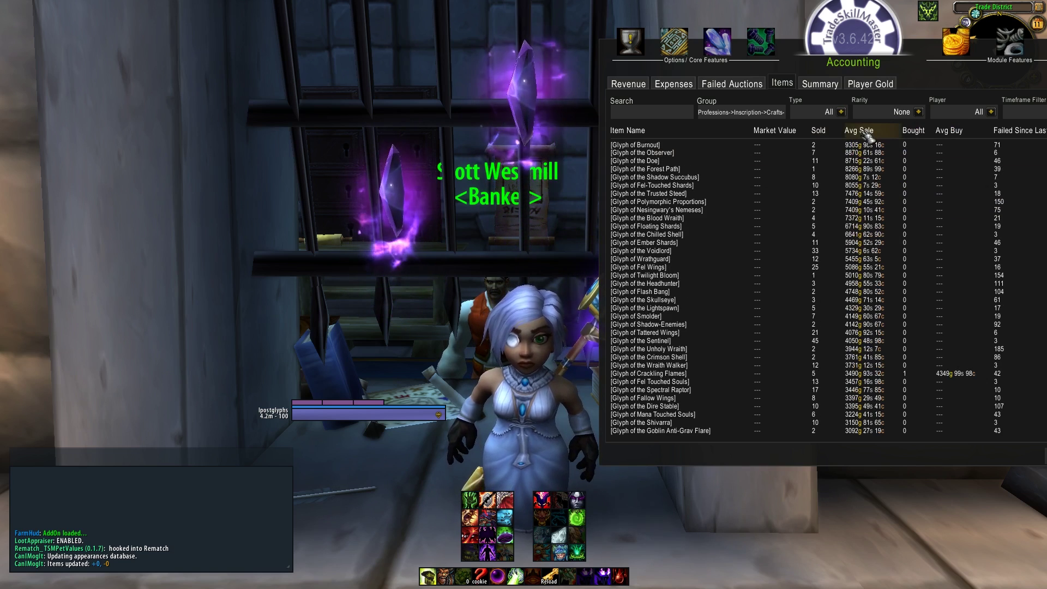
click(883, 132)
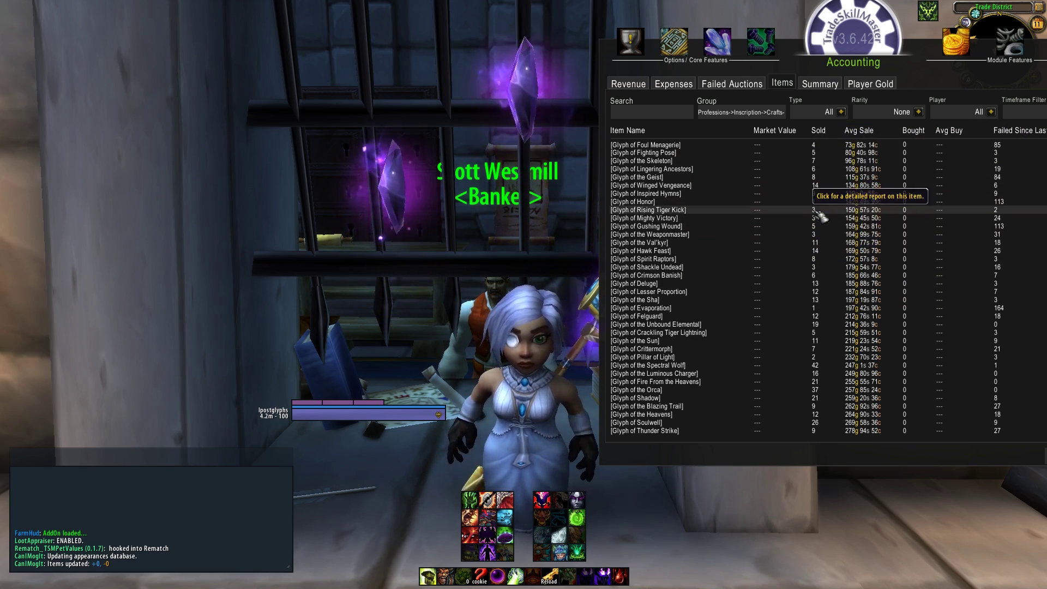
click(867, 131)
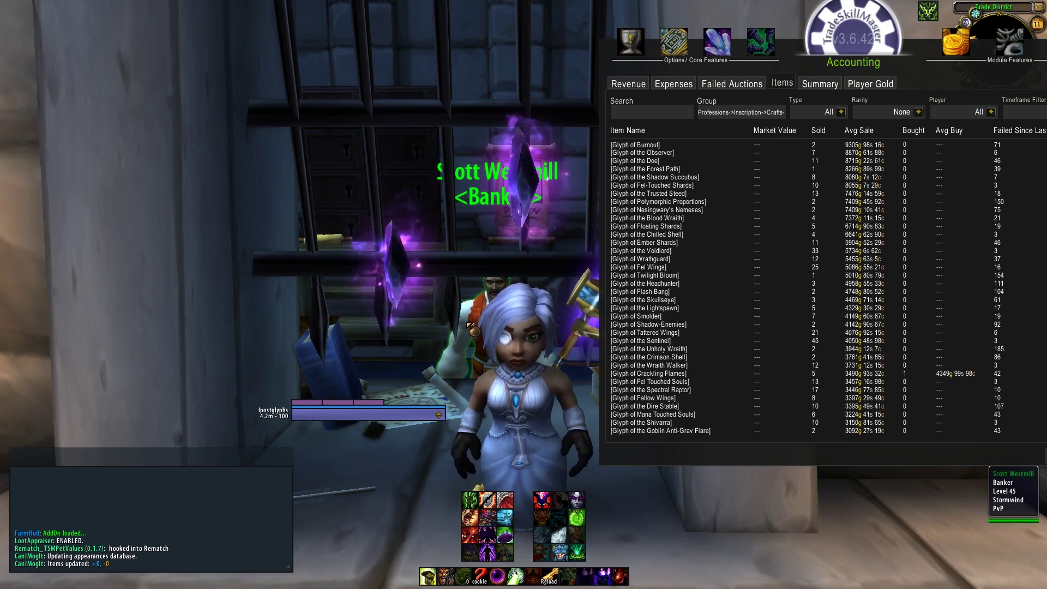
- Open the bank at the banker and dismiss the TSM bank panel and inventory bags
right_click(521, 213)
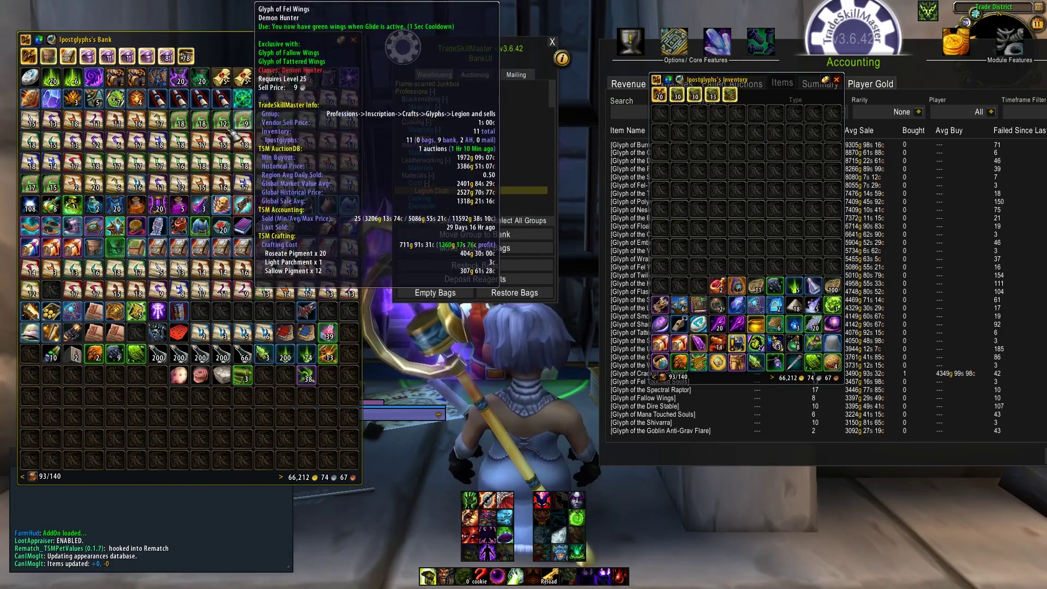
click(553, 43)
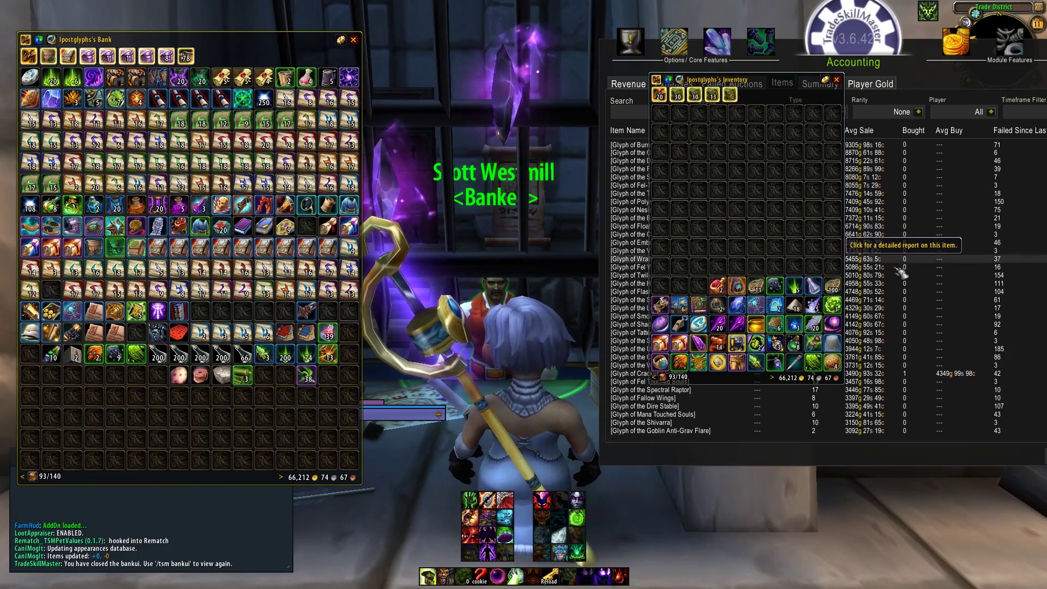
drag(802, 79, 515, 117)
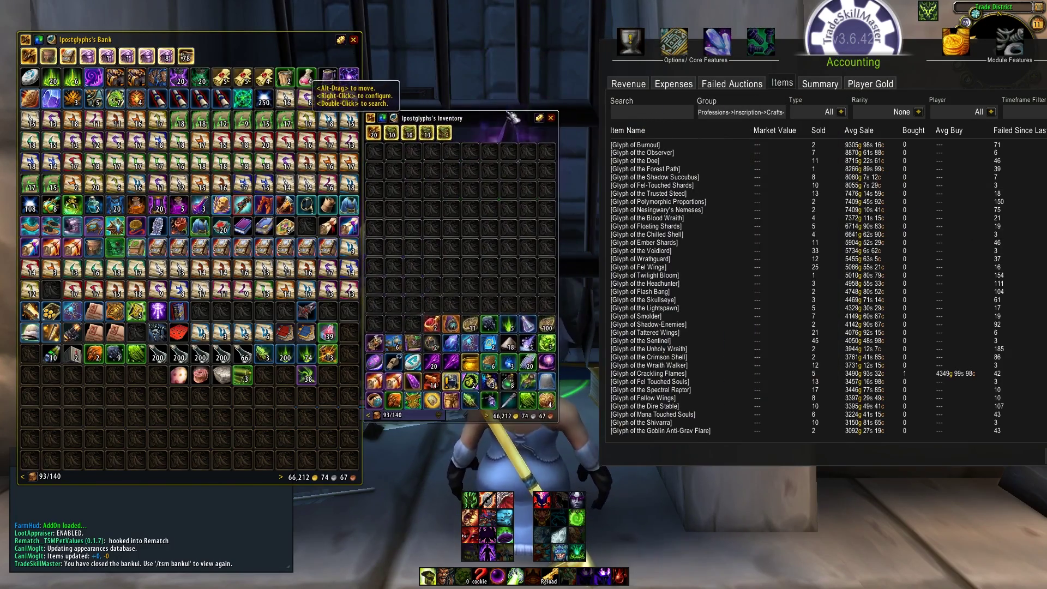
click(550, 118)
- Close the bank and reposition the Accounting report showing Inscription Crafts glyph sales
drag(892, 32, 762, 4)
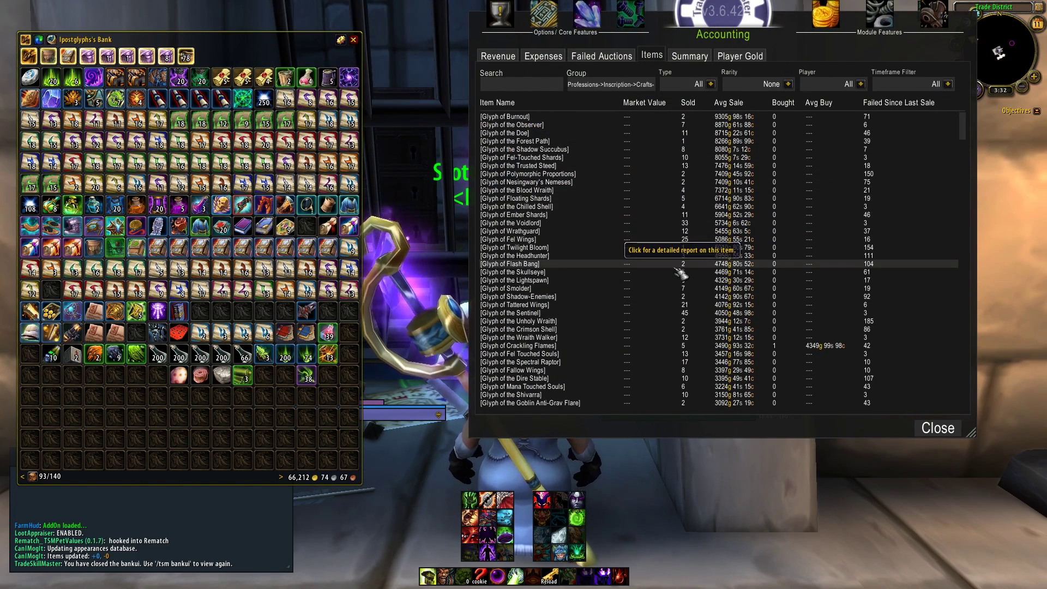
scroll(681, 271, down, 15)
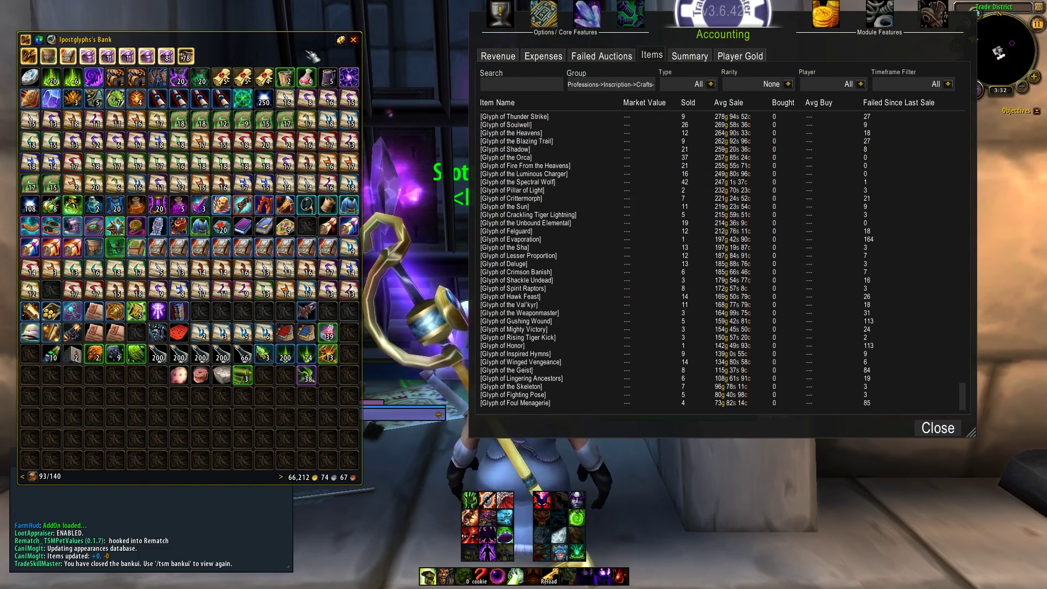
click(353, 40)
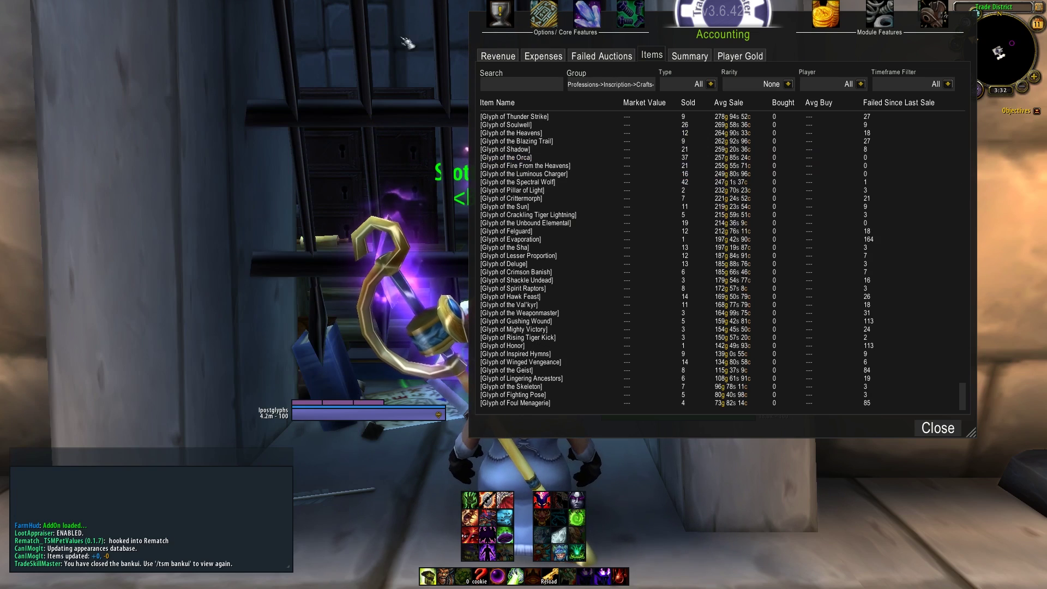
drag(744, 40, 812, 95)
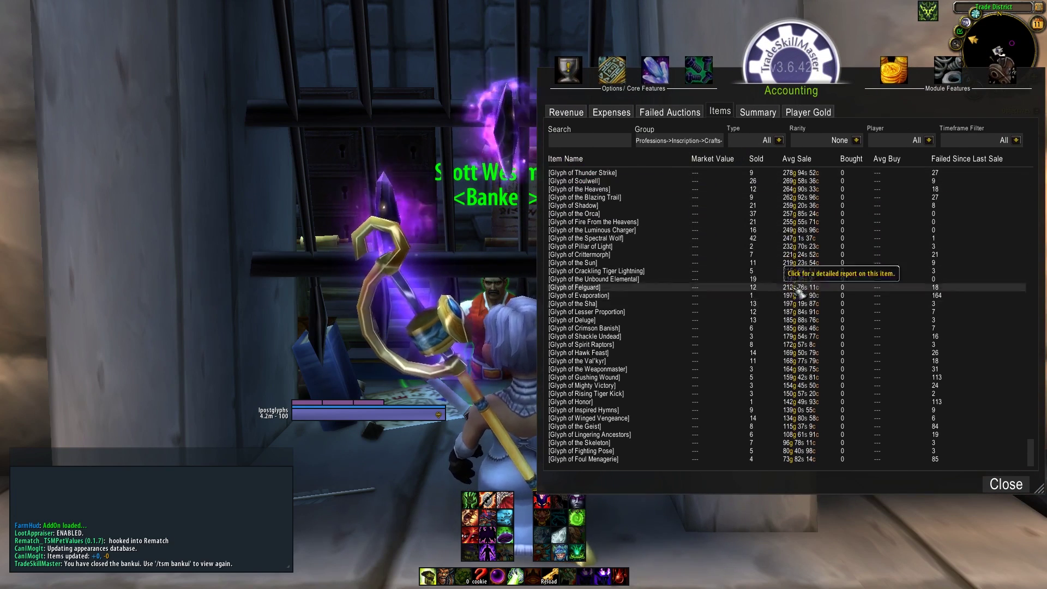
scroll(800, 218, up, 10)
scroll(796, 232, up, 6)
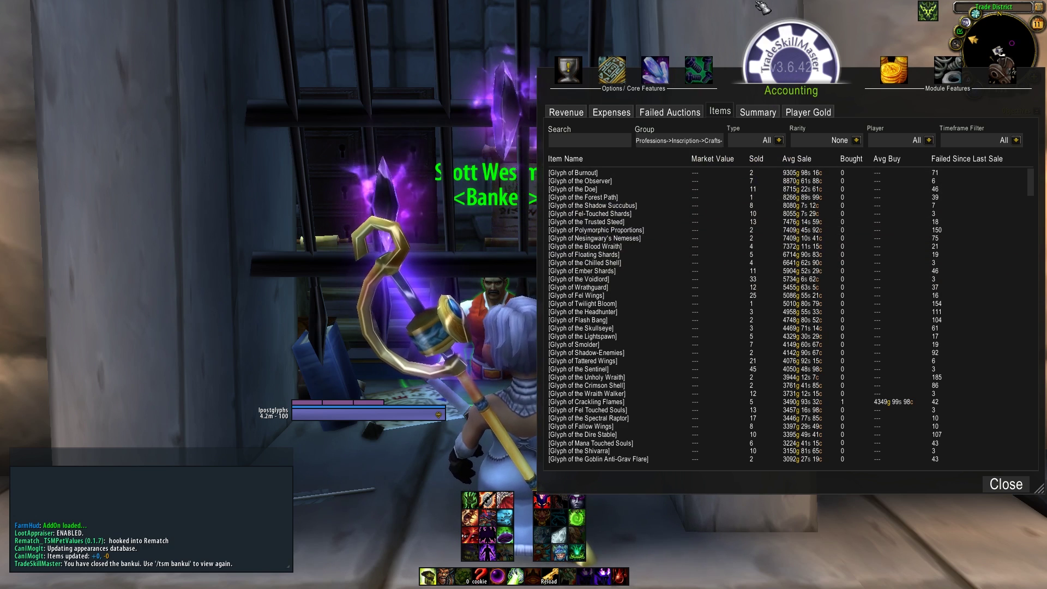
drag(763, 56, 670, 25)
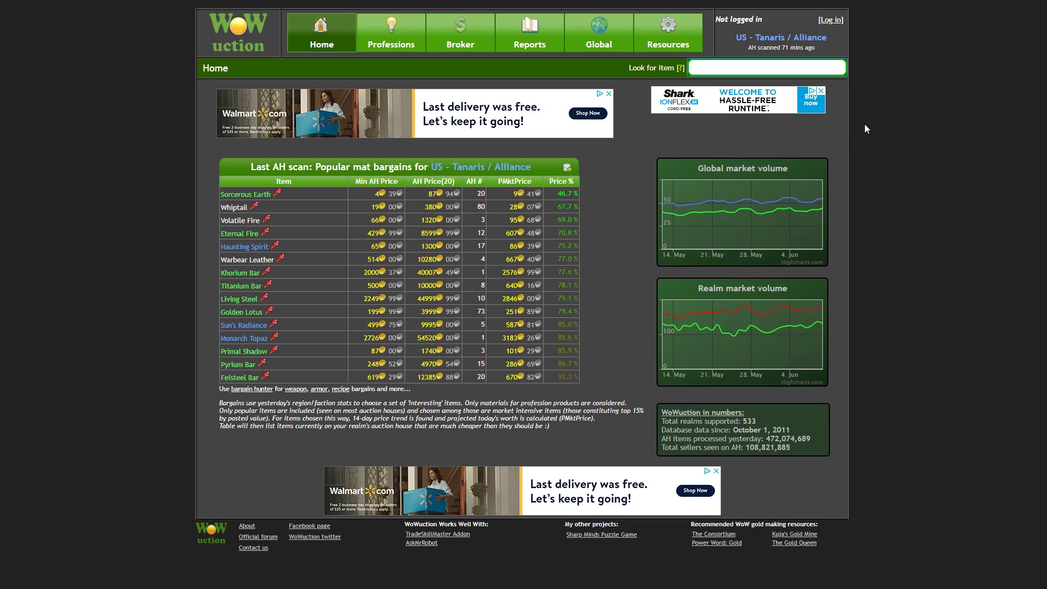
- Open WoWuction's Realm Overview report for Tanaris Alliance
click(798, 68)
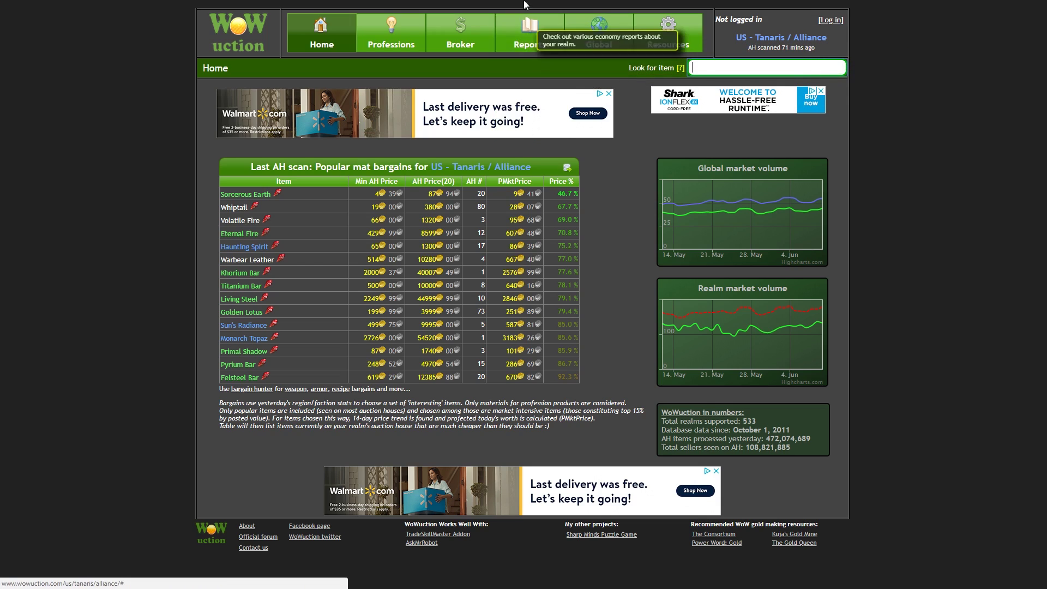
mouse_move(530, 32)
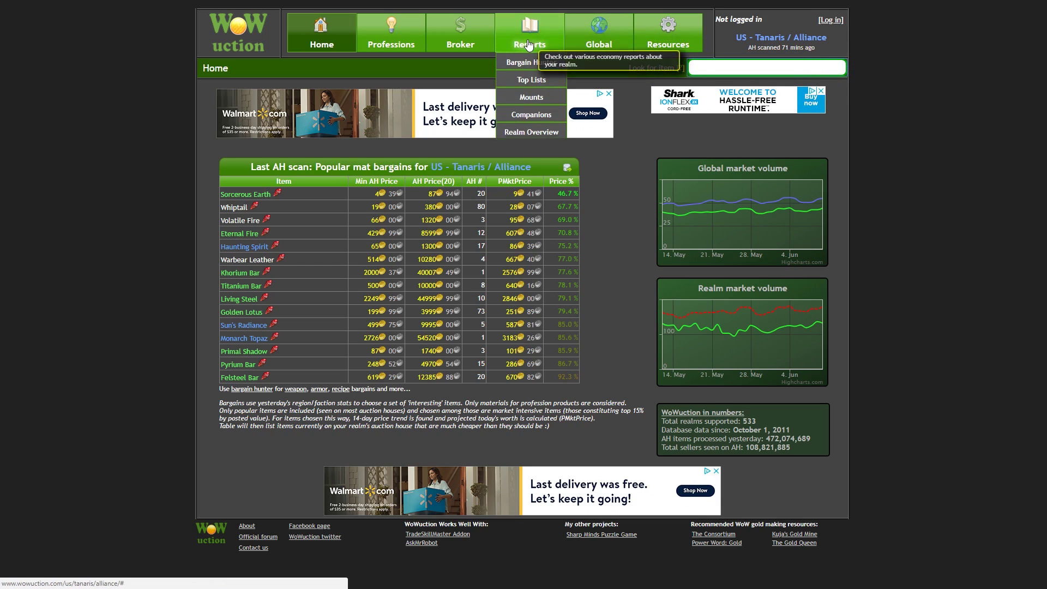
click(541, 131)
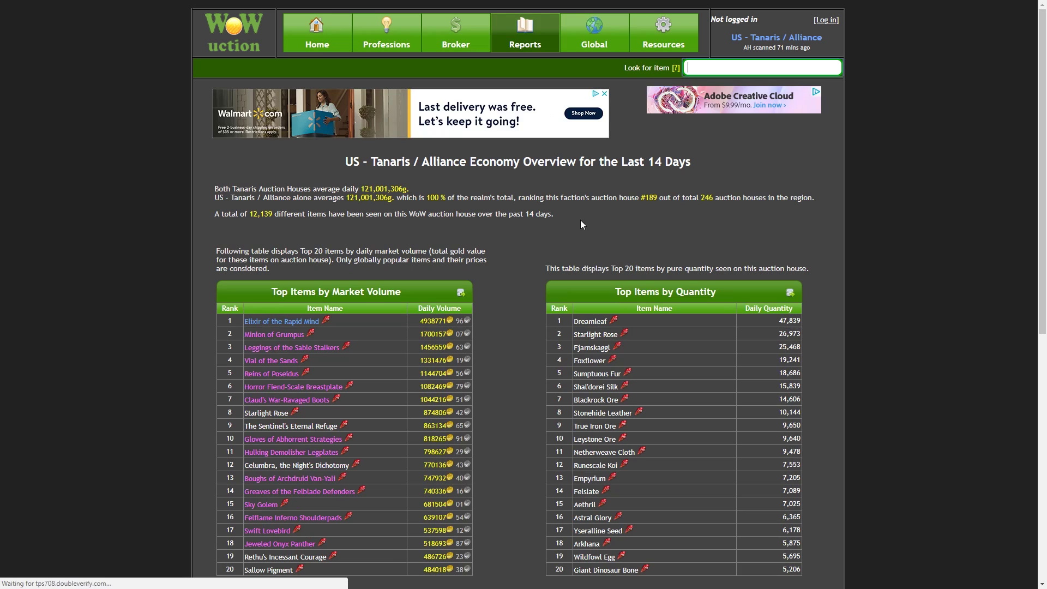
scroll(540, 207, down, 3)
scroll(512, 197, up, 3)
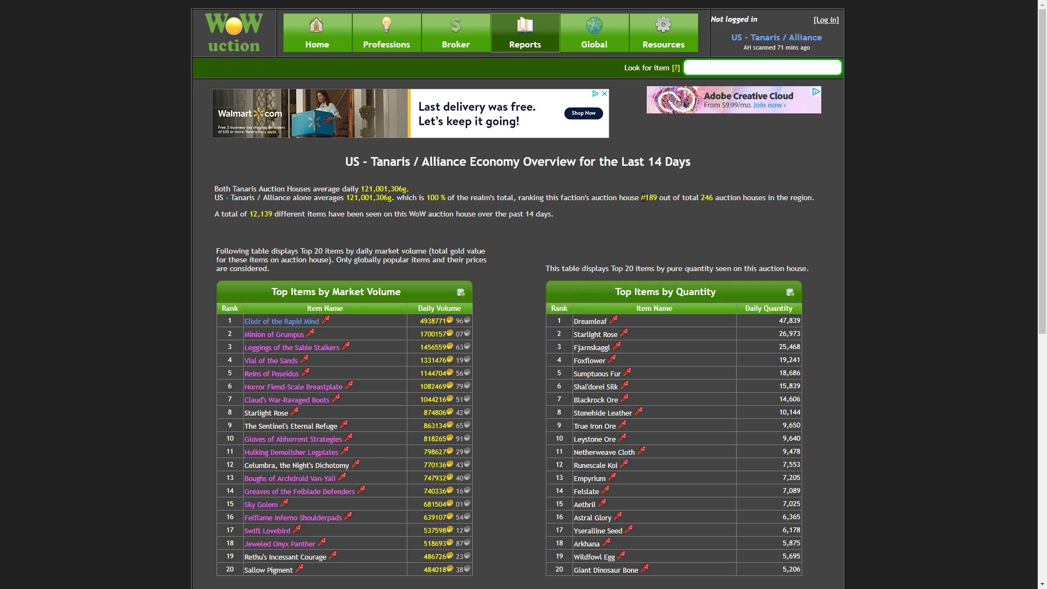
- Highlight the auction house ranking sentence (#189 out of 246) on the overview
drag(640, 196, 717, 196)
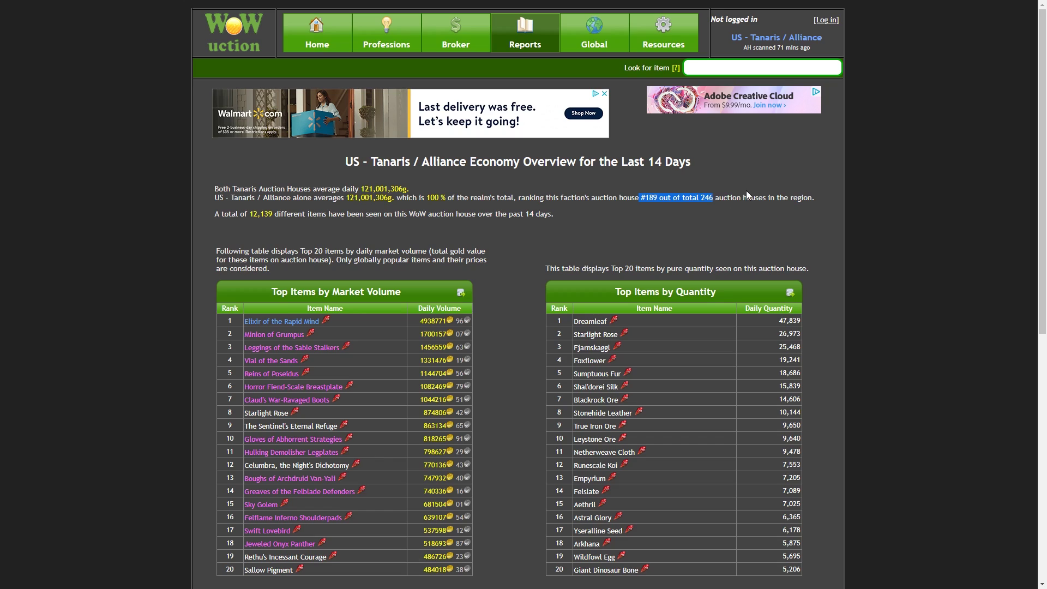
click(496, 199)
drag(520, 197, 643, 202)
click(631, 200)
click(583, 195)
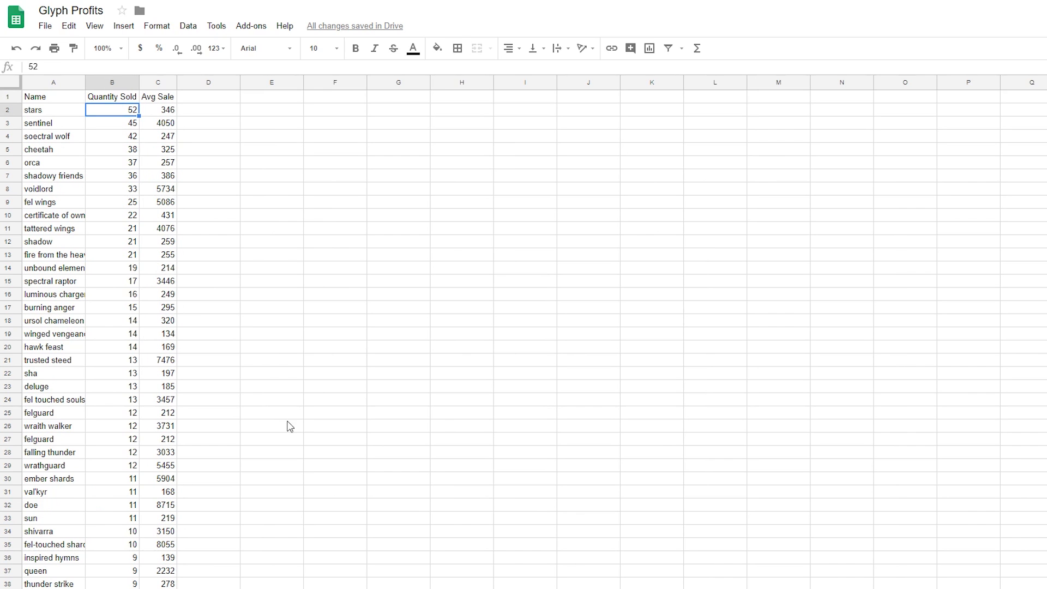
- Review the Revenue column and its =sum(D2:D90) total in D91
scroll(145, 197, down, 8)
scroll(137, 248, down, 8)
scroll(137, 366, up, 6)
scroll(144, 355, up, 10)
scroll(94, 299, down, 14)
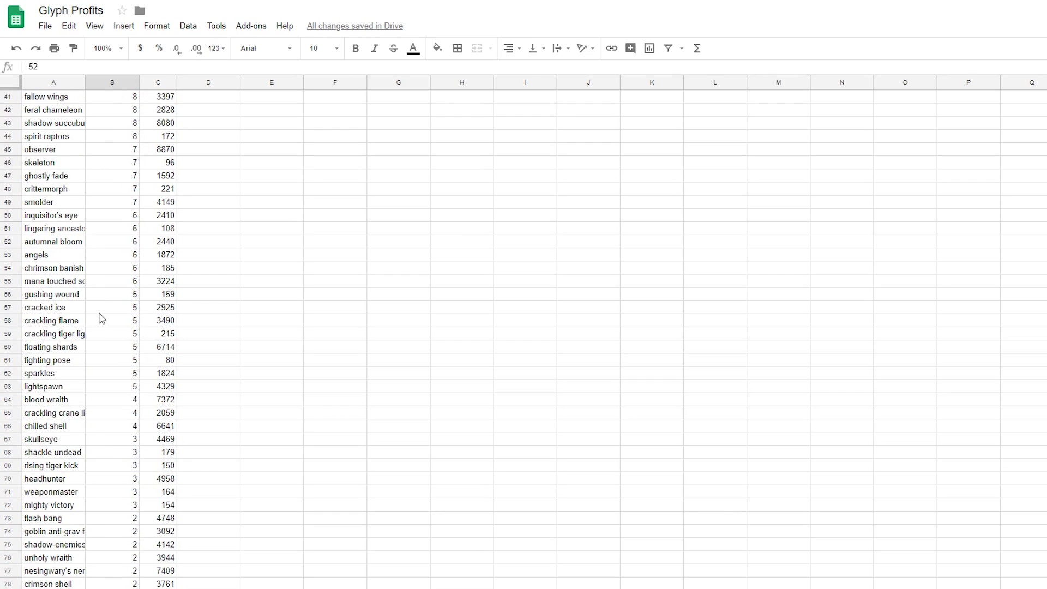
scroll(194, 568, up, 14)
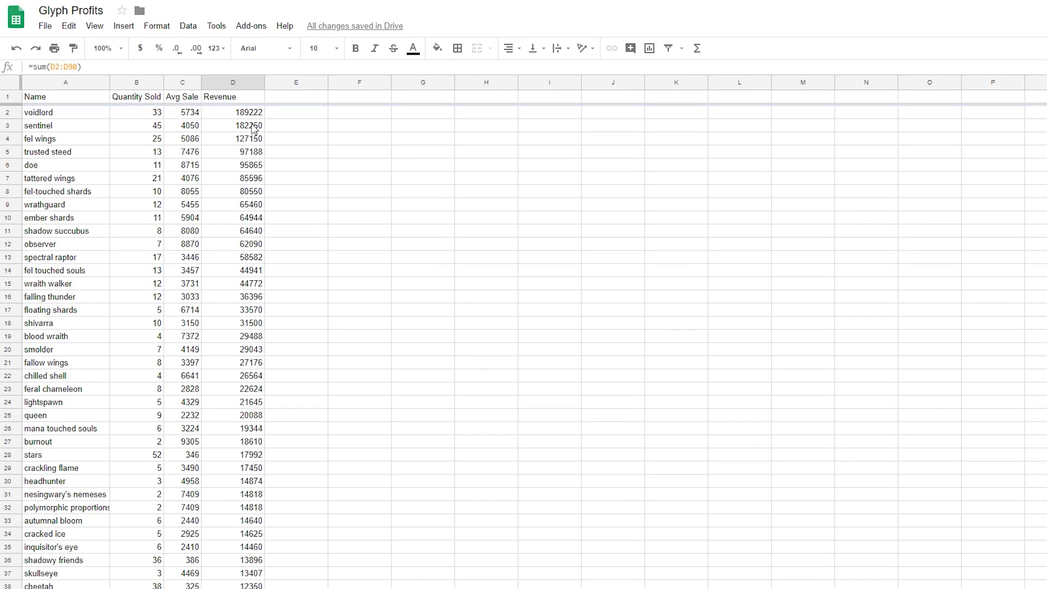
click(241, 83)
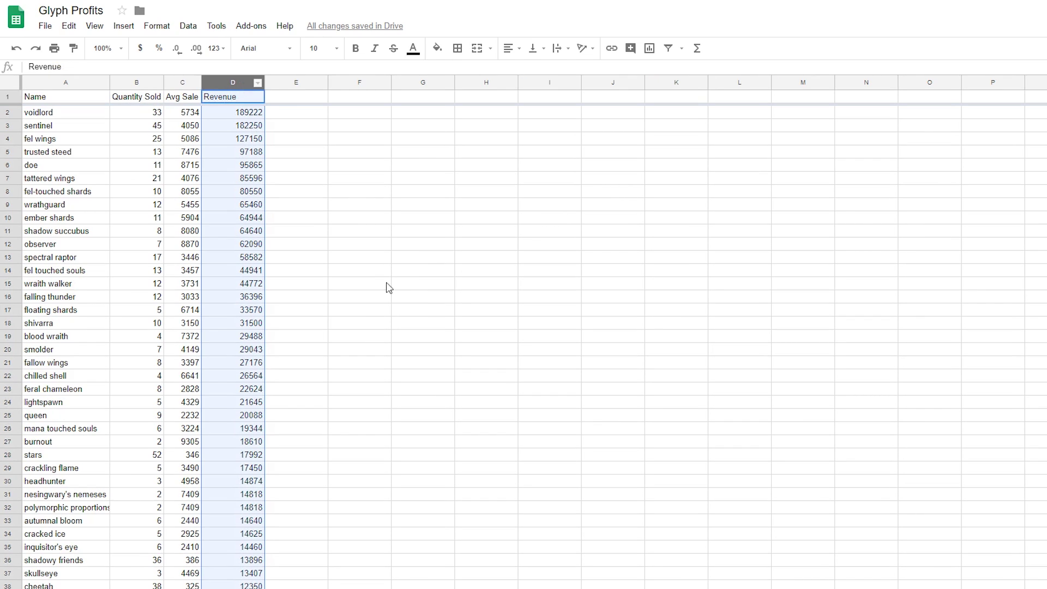
scroll(258, 222, down, 5)
scroll(258, 222, down, 15)
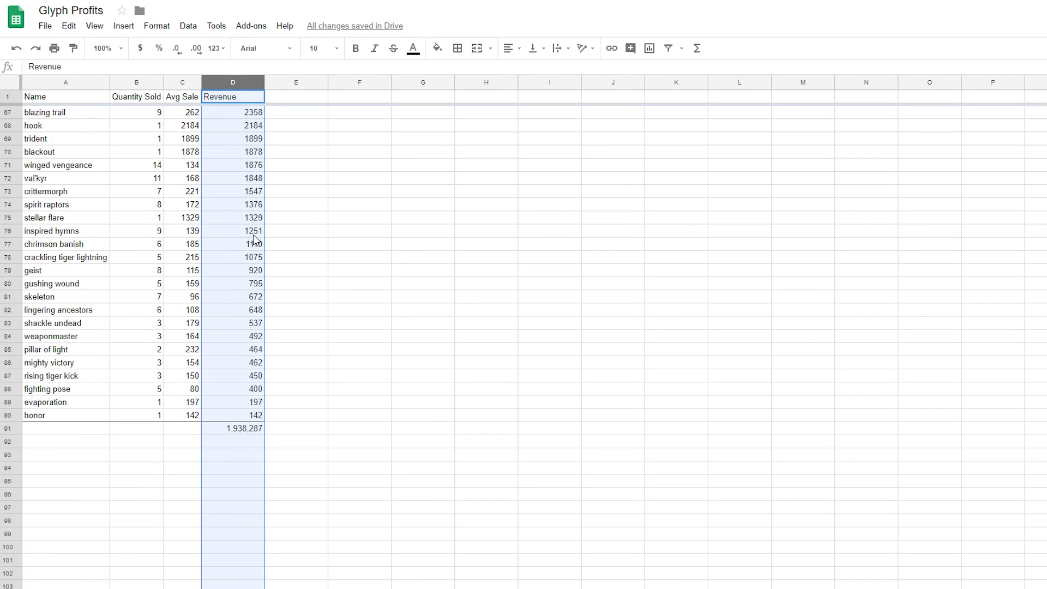
click(240, 434)
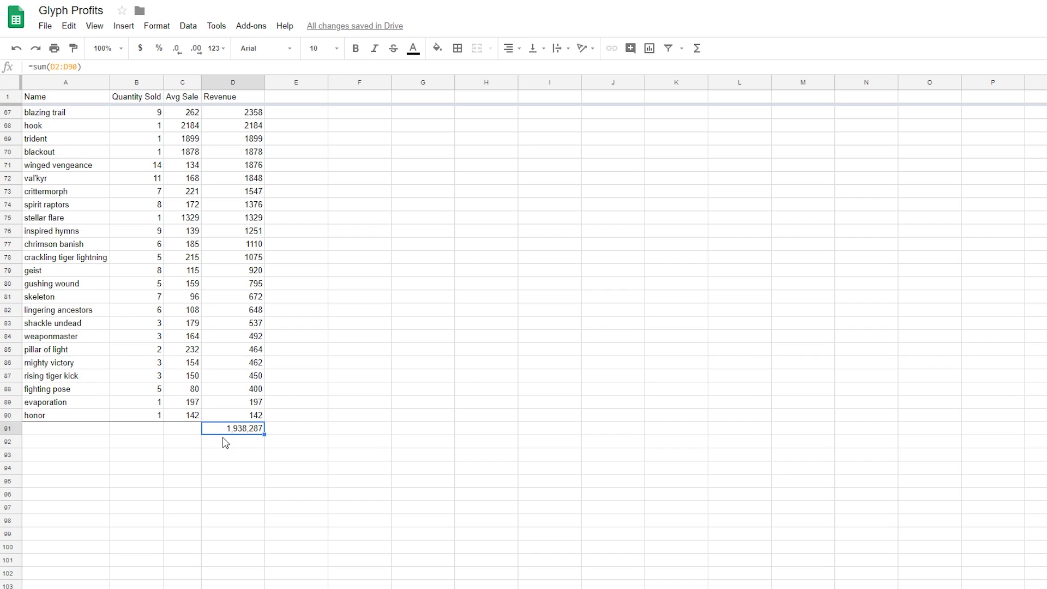
- Check the Revenue formulas in cells D2, D6, D10 and D13
scroll(486, 287, up, 20)
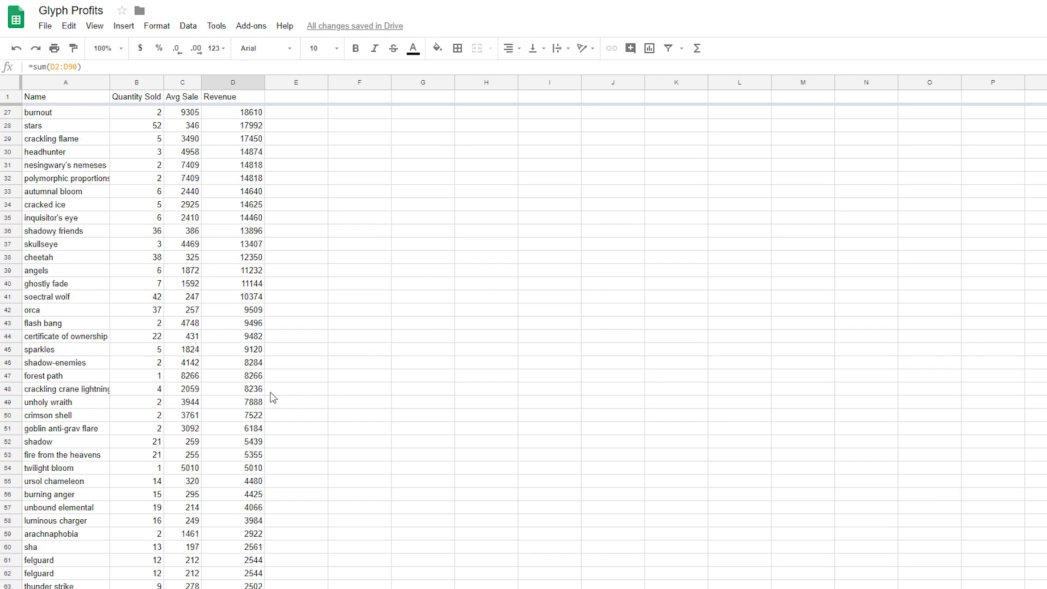
scroll(244, 389, up, 2)
click(250, 165)
click(240, 115)
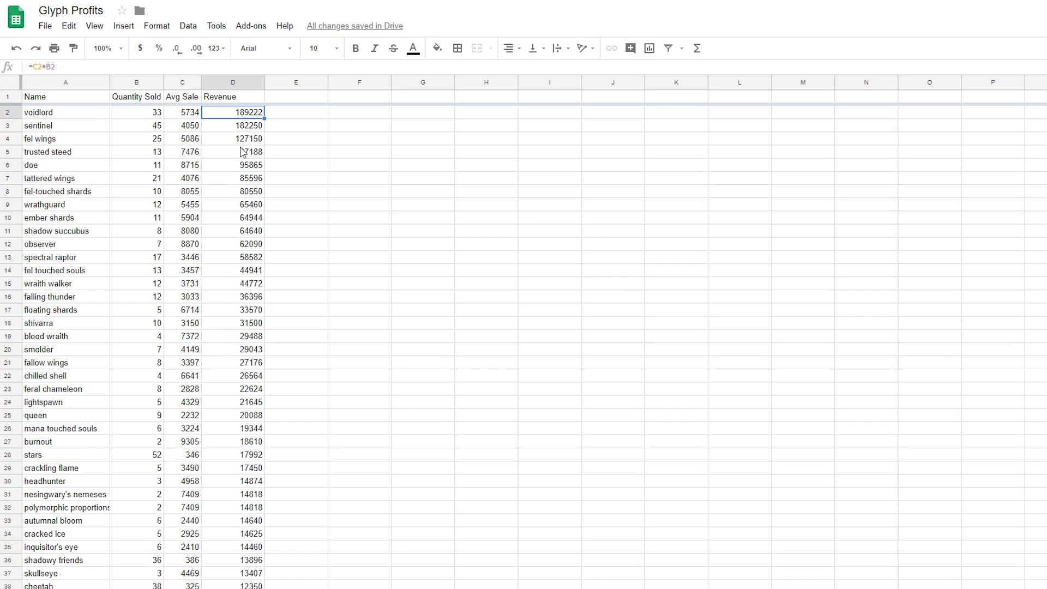
click(254, 221)
click(252, 258)
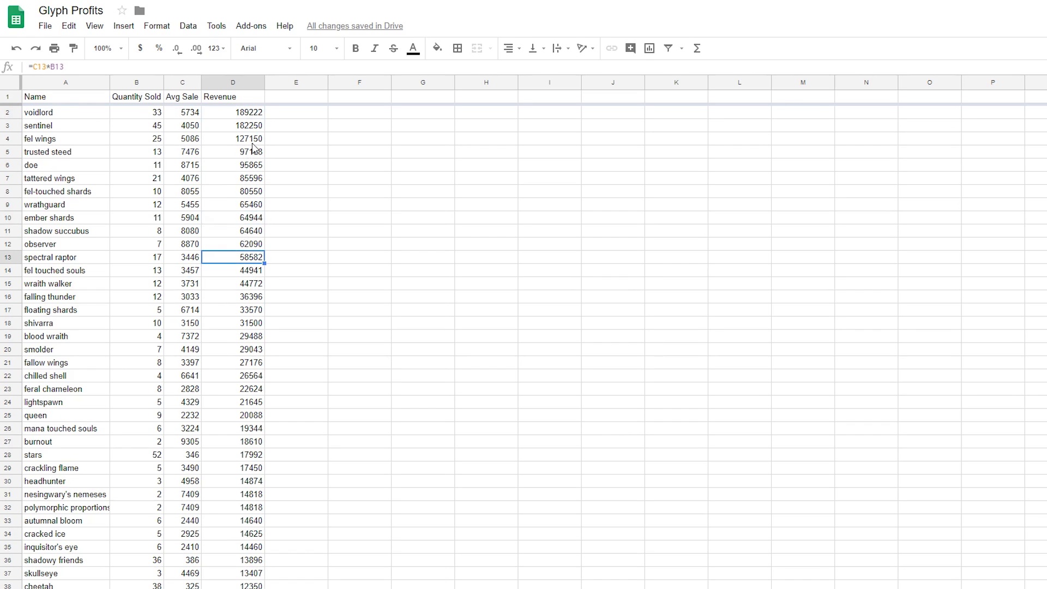
click(249, 114)
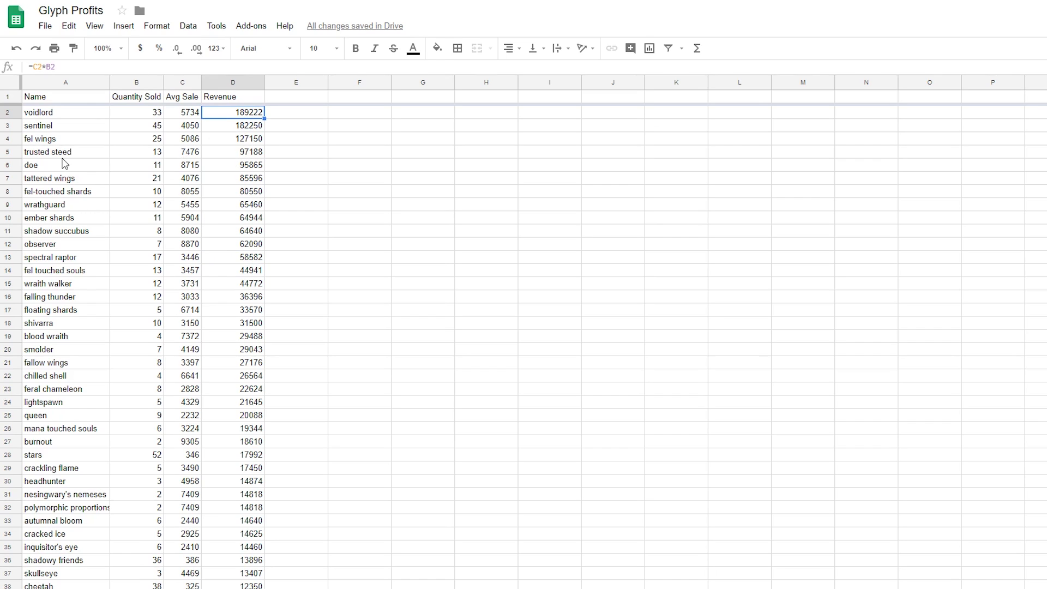
- Inspect the tattered wings row and the Revenue formulas in D2 through D8
click(77, 182)
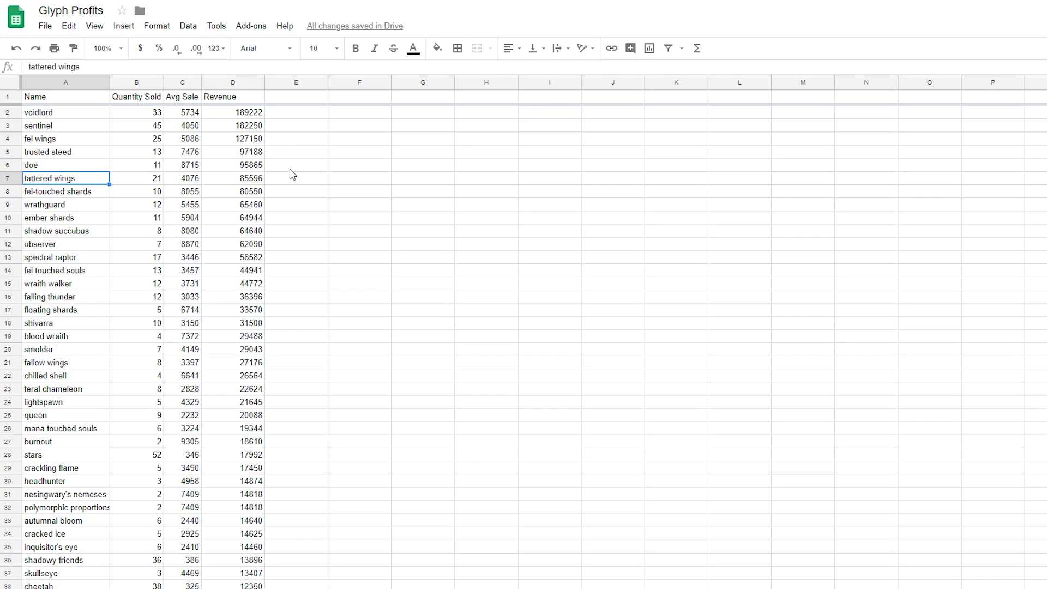
click(247, 170)
click(240, 183)
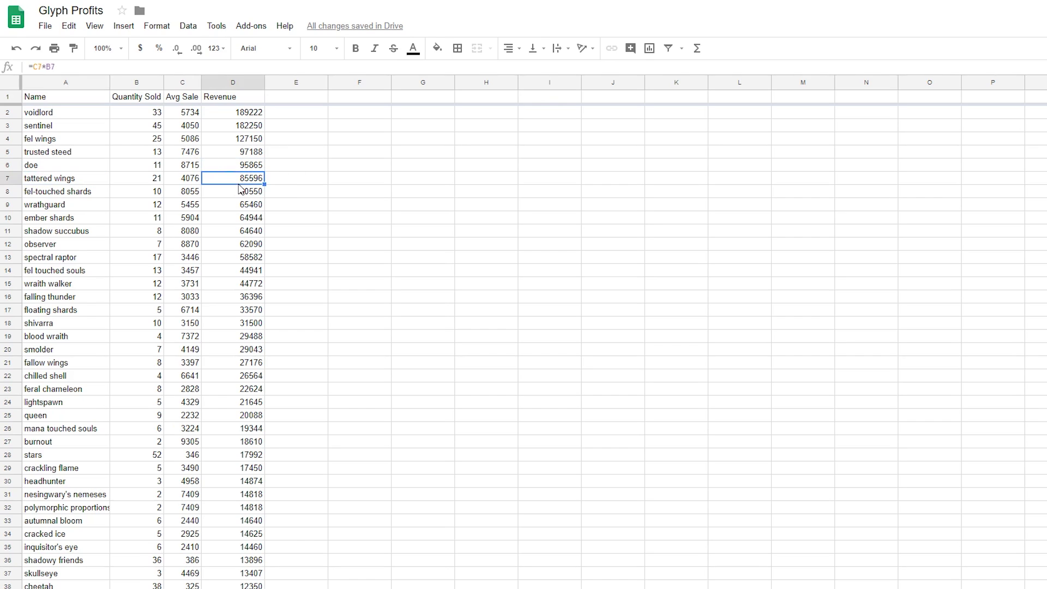
click(238, 193)
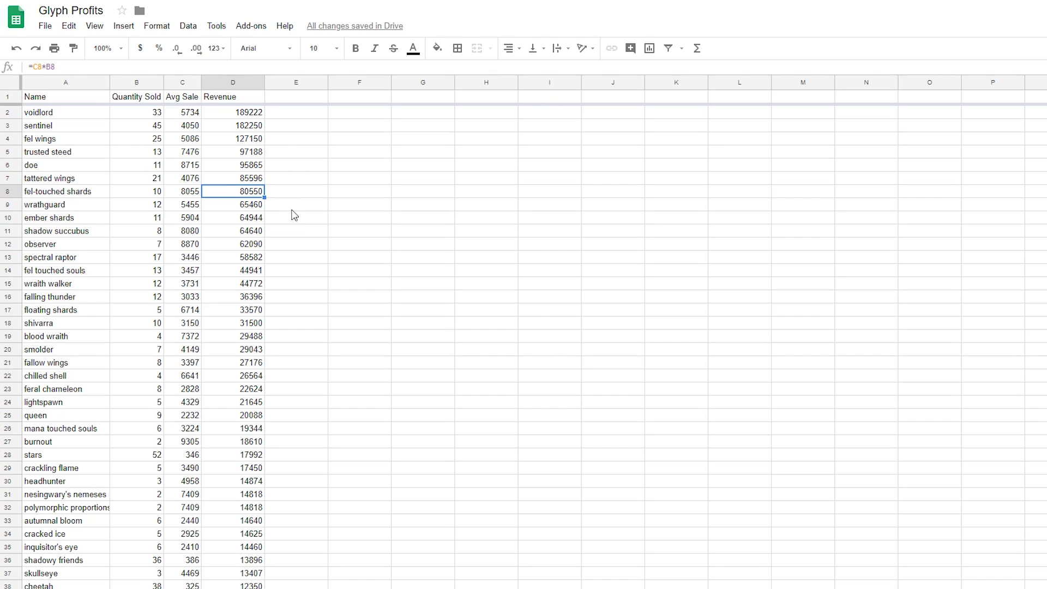
click(246, 180)
click(241, 151)
click(242, 126)
click(243, 114)
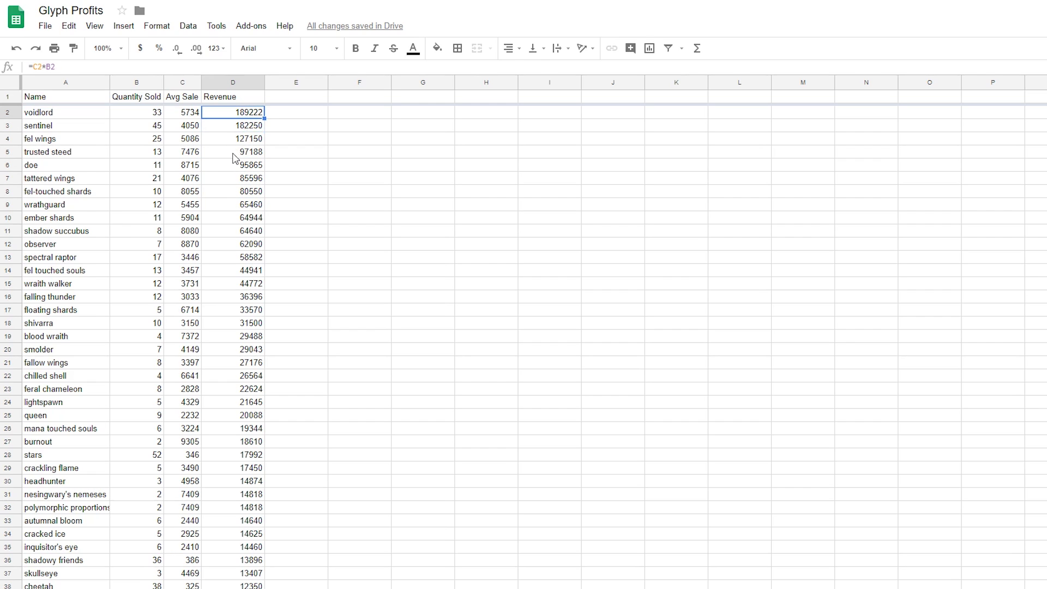
click(242, 139)
- Select the Quantity Sold heading, the 8870 Avg Sale value, then the whole Avg Sale column
scroll(253, 191, down, 4)
scroll(243, 277, down, 3)
scroll(229, 267, up, 7)
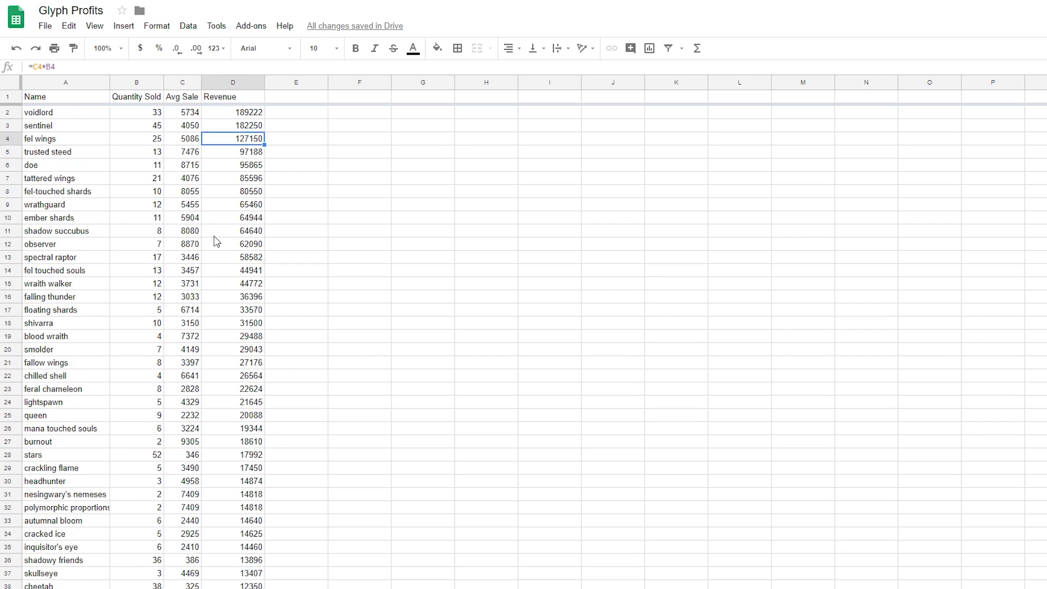
click(138, 97)
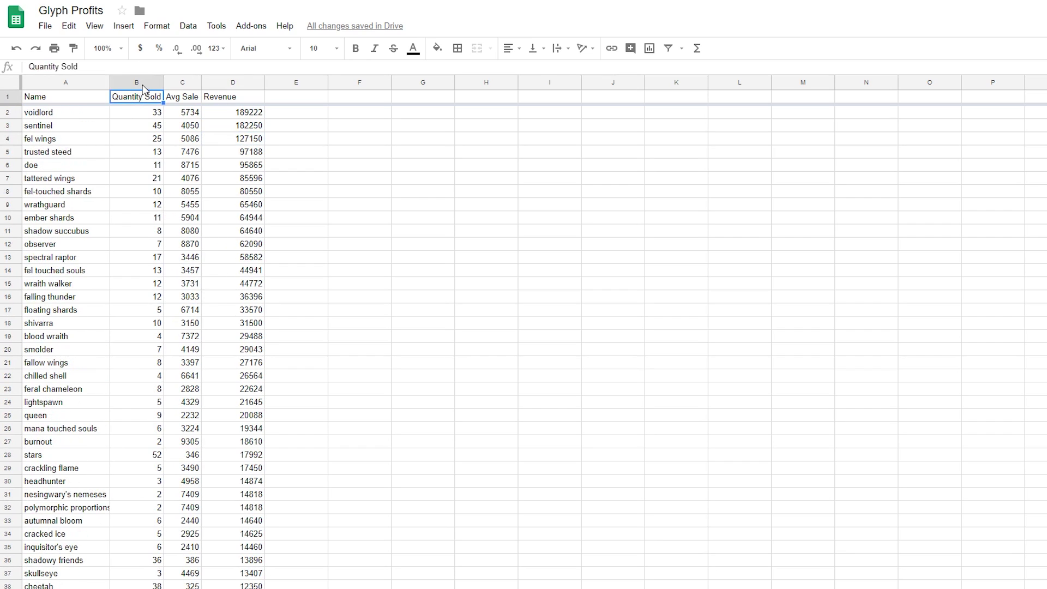
click(188, 244)
scroll(189, 289, down, 13)
scroll(190, 289, up, 13)
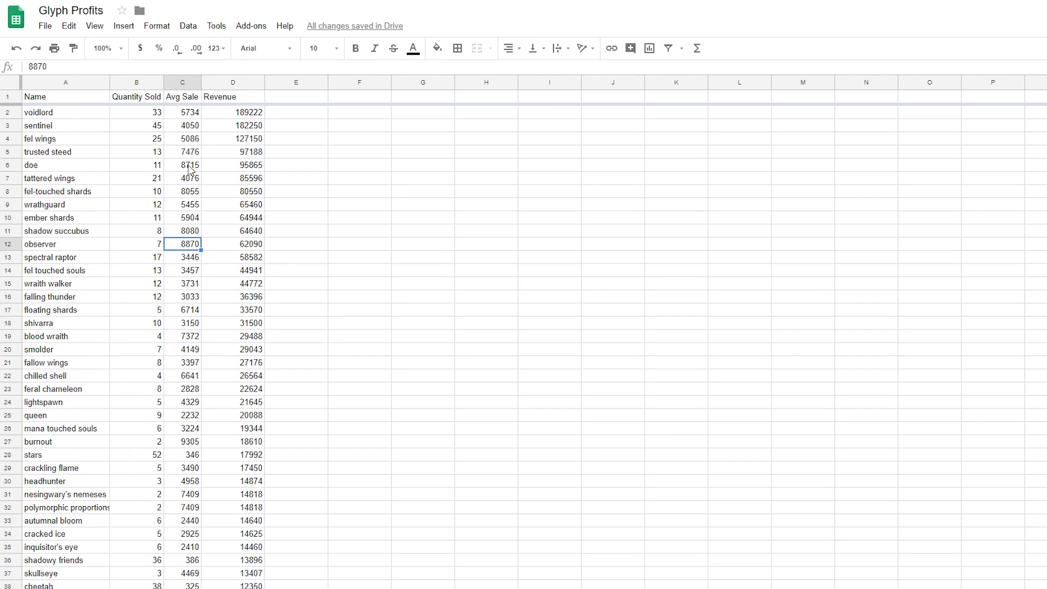
click(183, 83)
- Sort the sheet by Avg Sale, lowest first
right_click(183, 84)
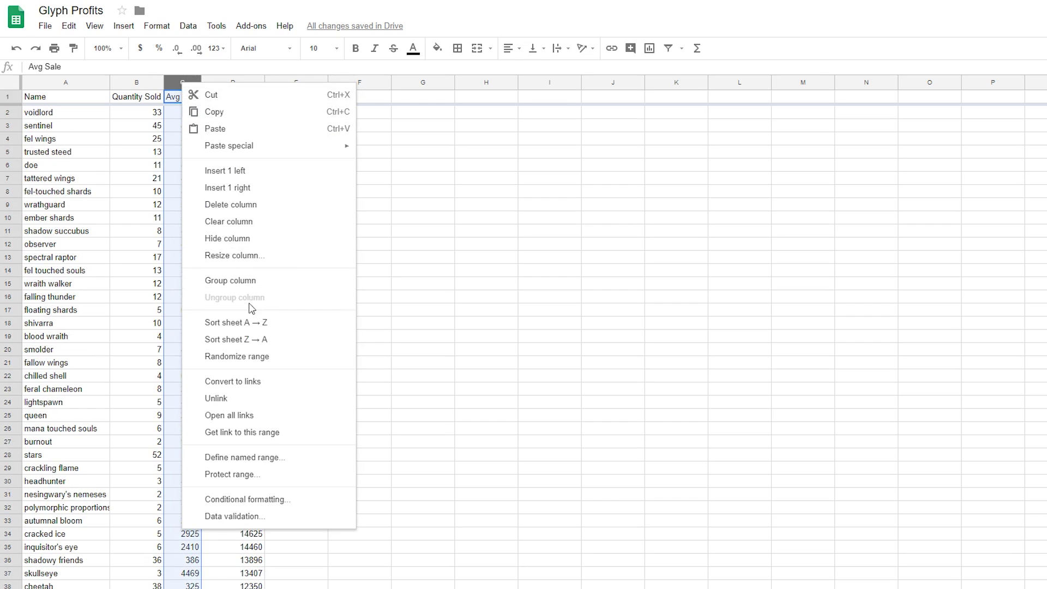
click(253, 322)
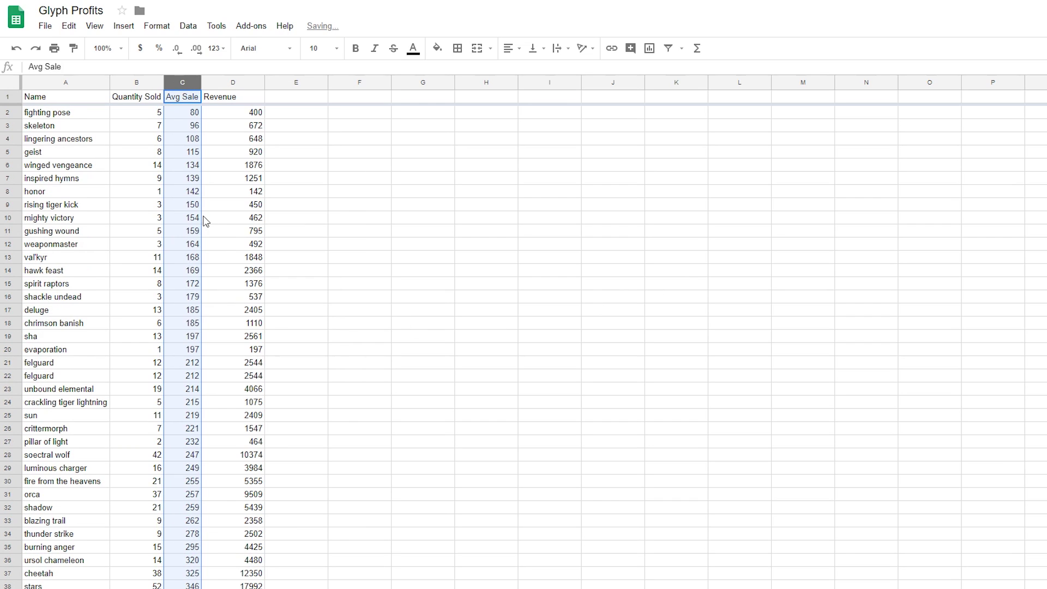
click(181, 164)
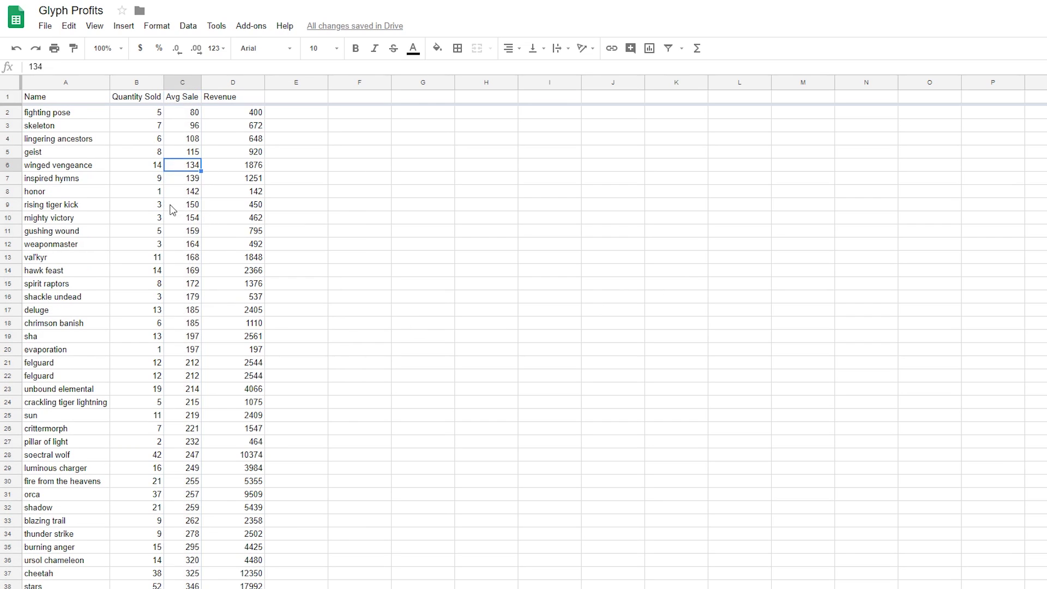
- Check the revenue rows for soectral wolf, pillar of light and weaponmaster
scroll(229, 262, down, 3)
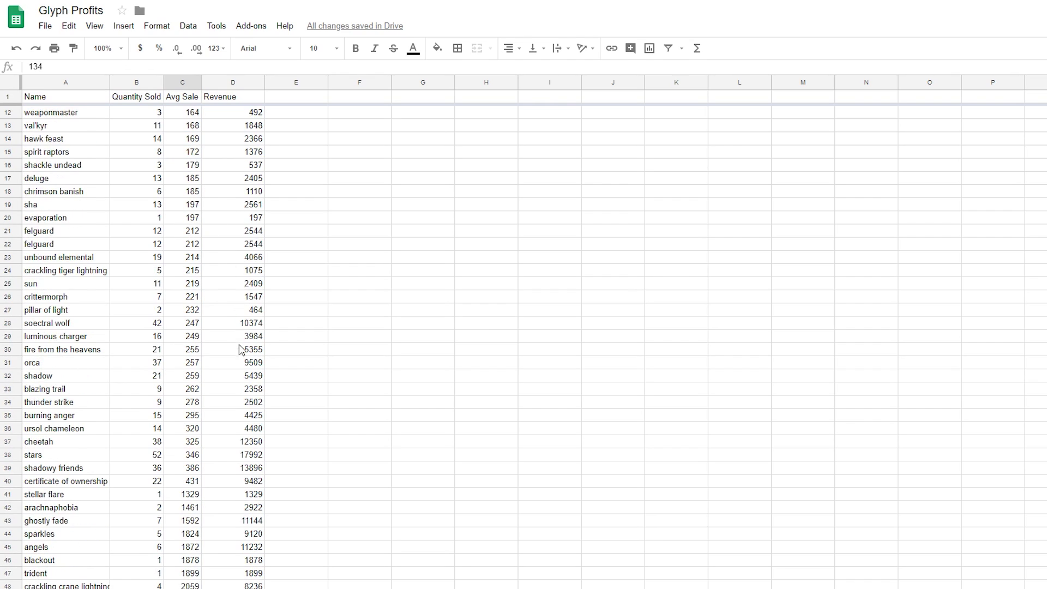
click(246, 324)
click(77, 326)
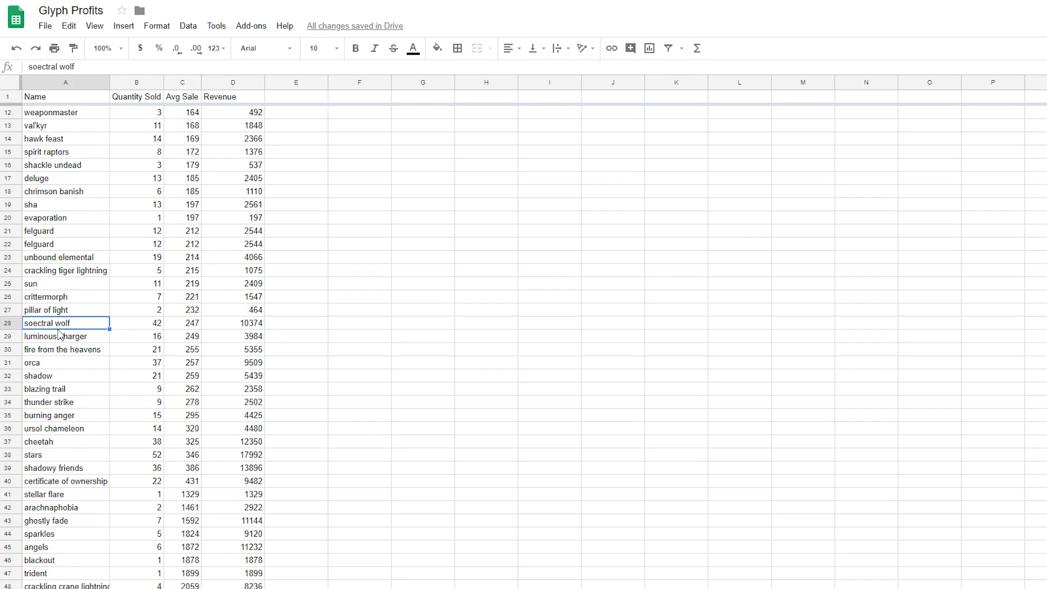
click(12, 319)
click(244, 328)
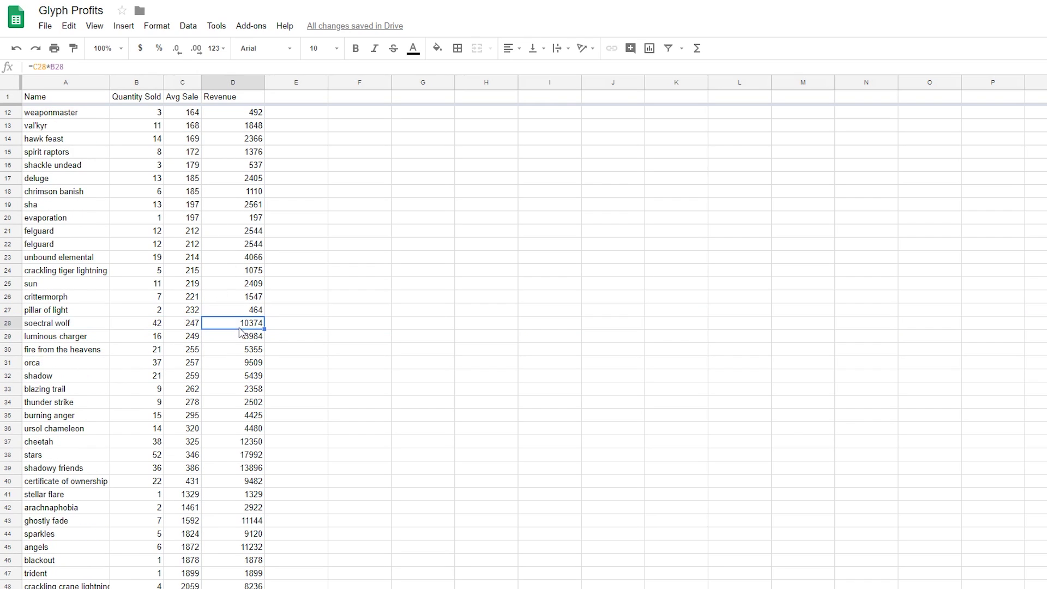
click(255, 312)
scroll(256, 316, up, 3)
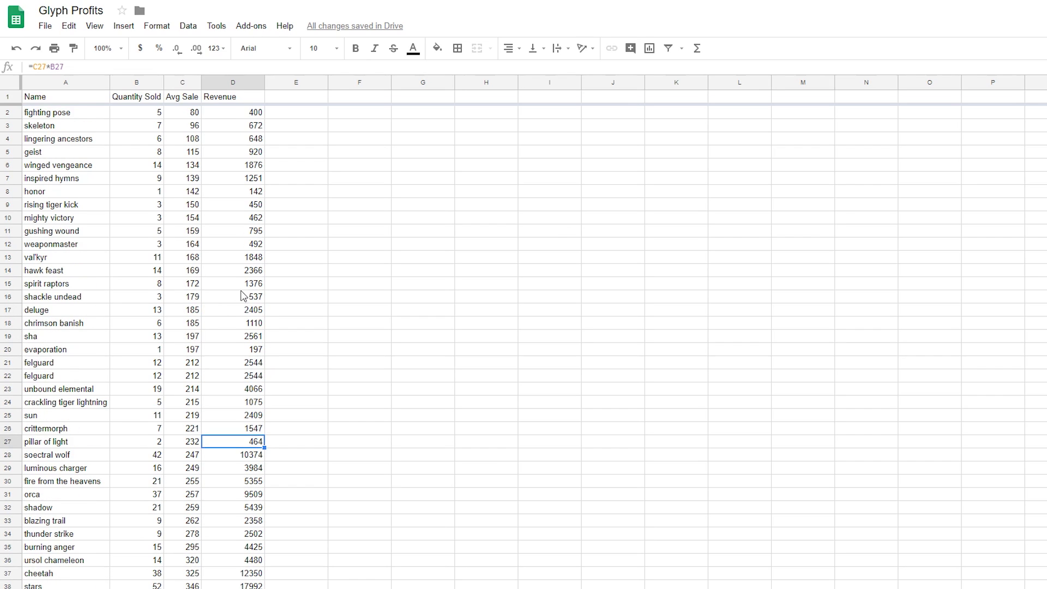
click(239, 247)
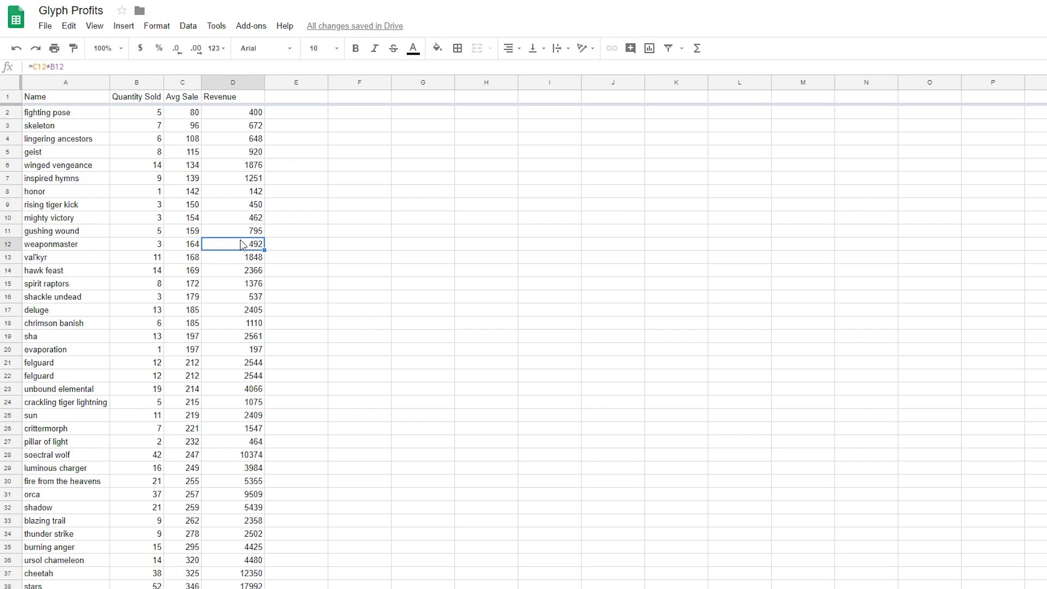
- Select the cheaper glyph rows A2 through D40
scroll(244, 233, down, 10)
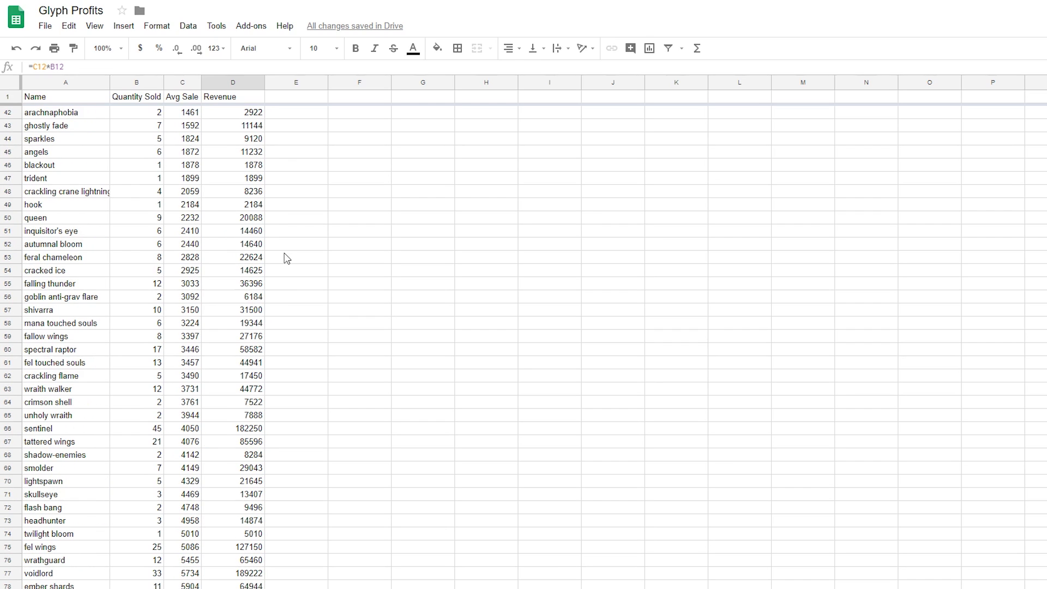
scroll(186, 429, up, 10)
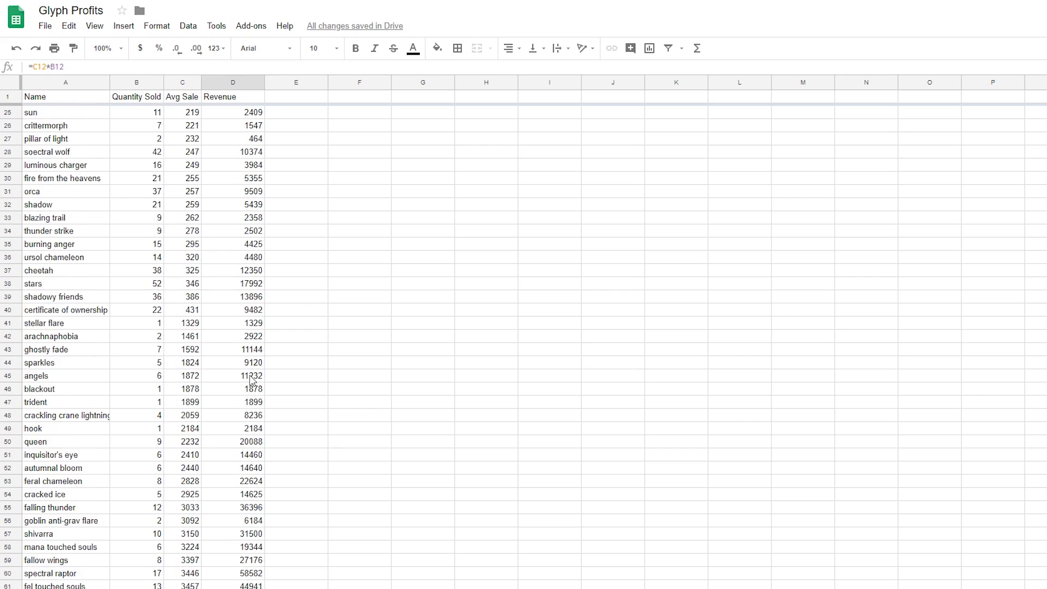
scroll(202, 451, down, 11)
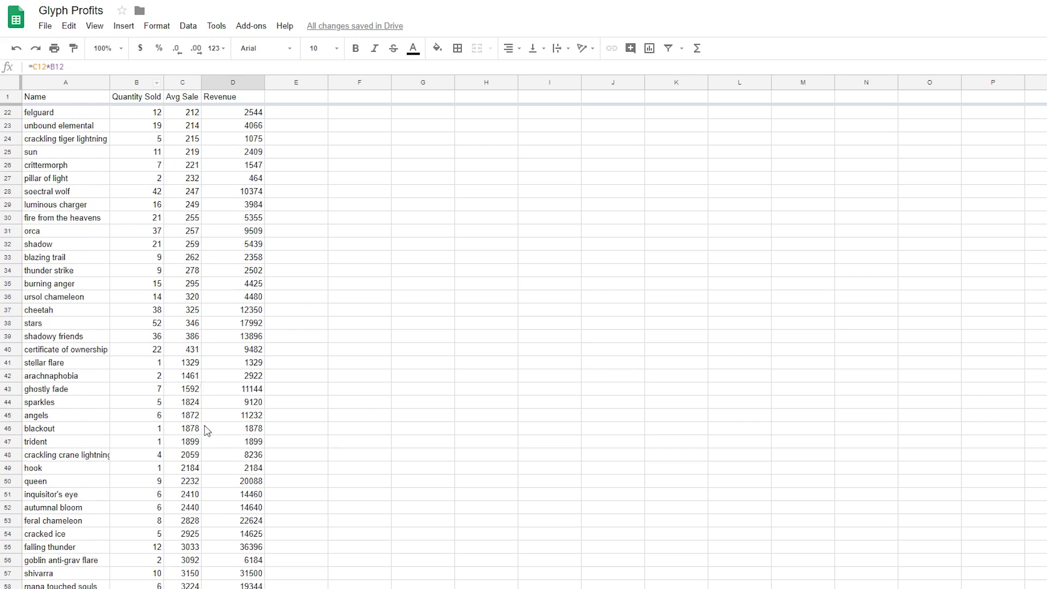
scroll(192, 451, down, 3)
scroll(202, 468, up, 18)
scroll(198, 394, down, 18)
scroll(183, 388, down, 2)
scroll(197, 466, up, 5)
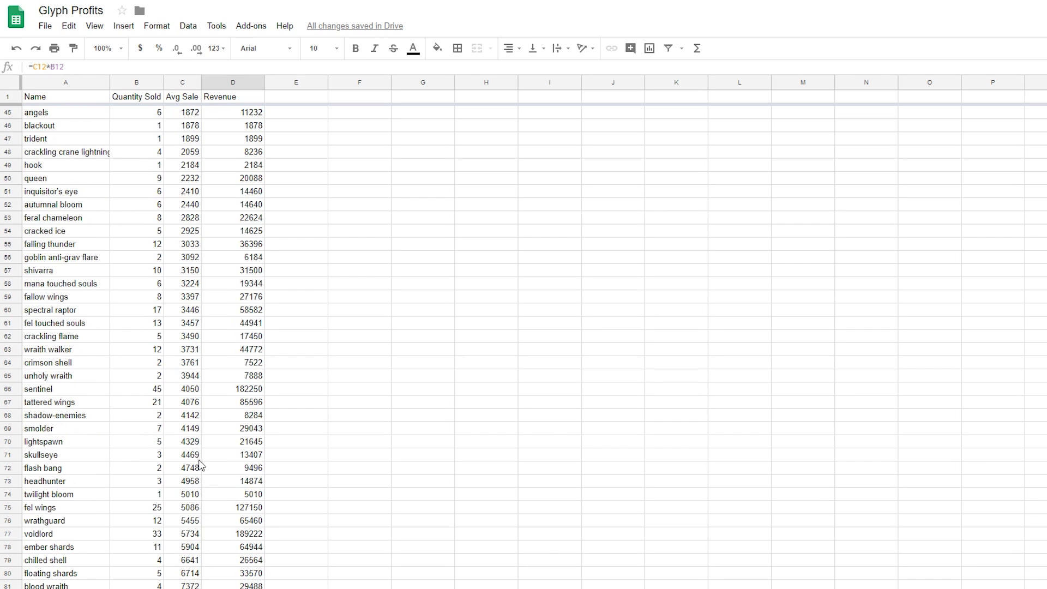
scroll(203, 472, up, 14)
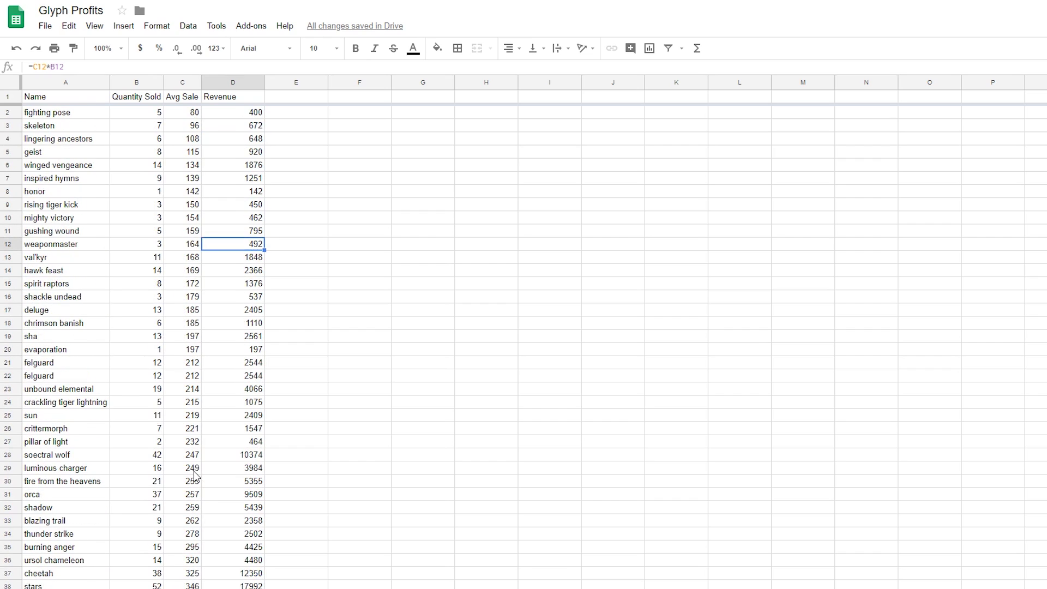
drag(71, 122, 234, 588)
scroll(224, 507, down, 5)
scroll(224, 507, up, 5)
- Enter a sum(D2:D90) revenue formula in E90 after abandoning one in E40
scroll(225, 518, down, 5)
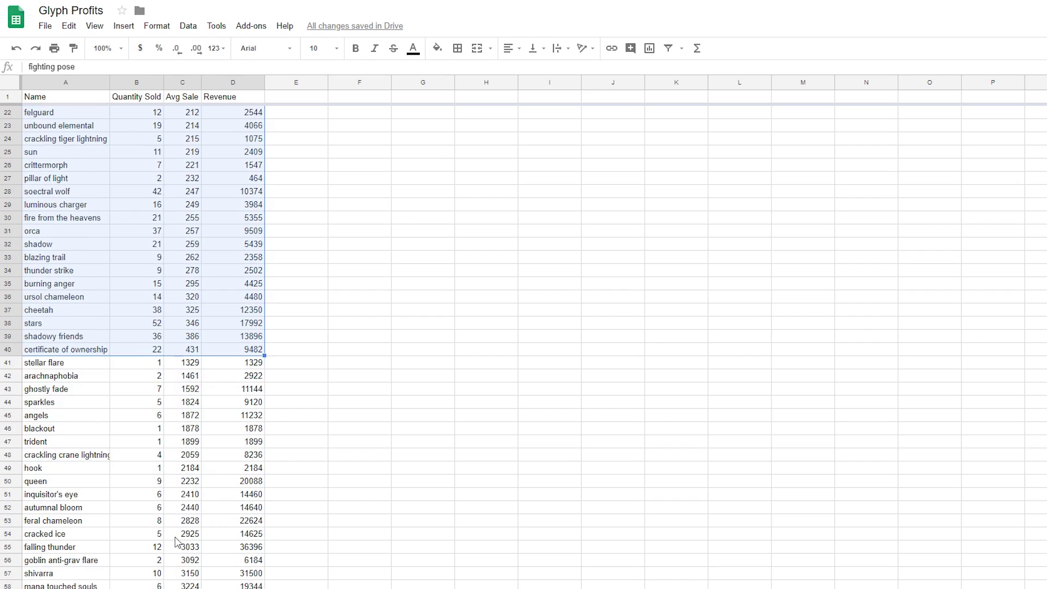
right_click(166, 544)
scroll(229, 491, up, 5)
scroll(297, 478, down, 3)
click(297, 480)
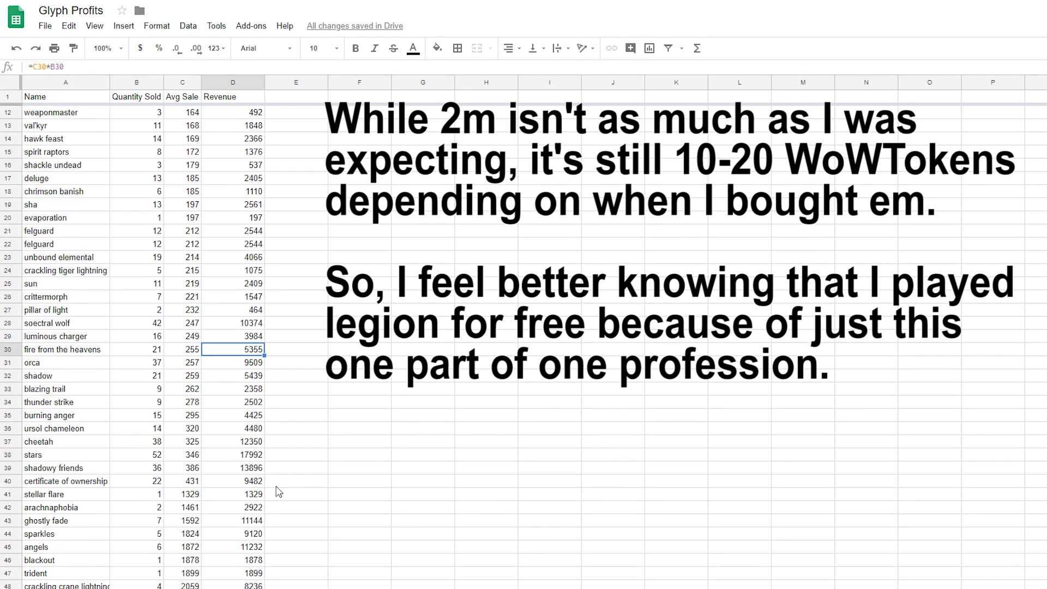
text(+sum()
scroll(311, 479, down, 12)
key(Escape)
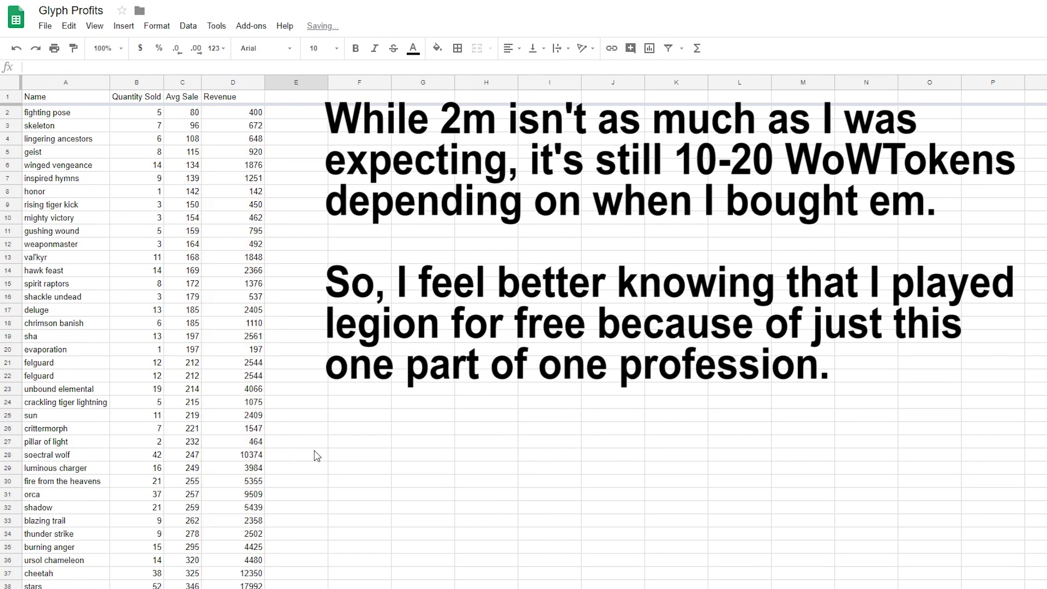
click(308, 520)
text(+sum(d2:d90))
scroll(308, 508, up, 8)
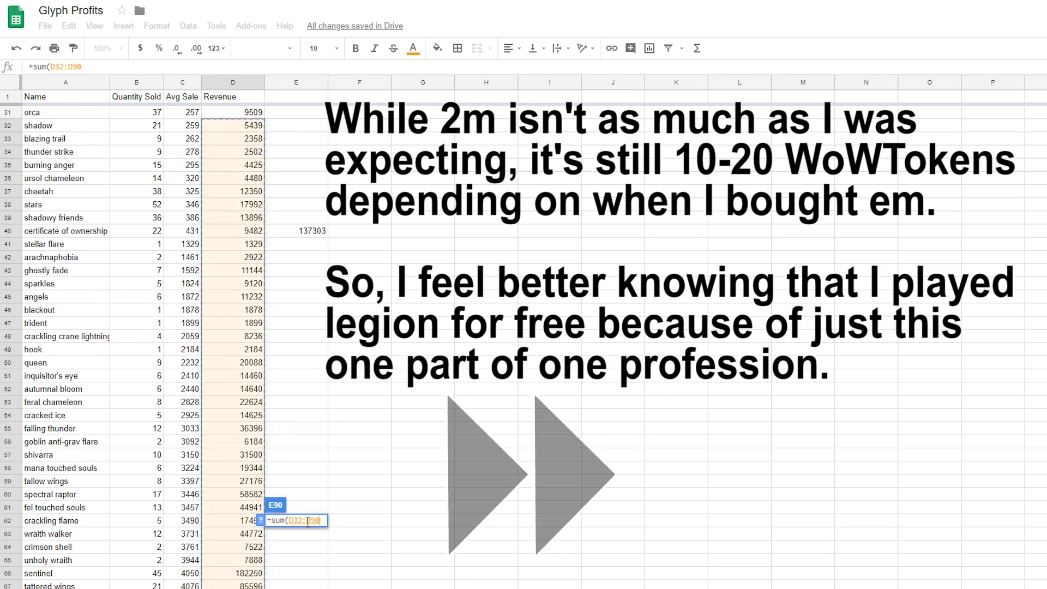
key(Return)
- Locate the certificate of ownership row and check the 137303 subtotal in E40
scroll(308, 509, down, 8)
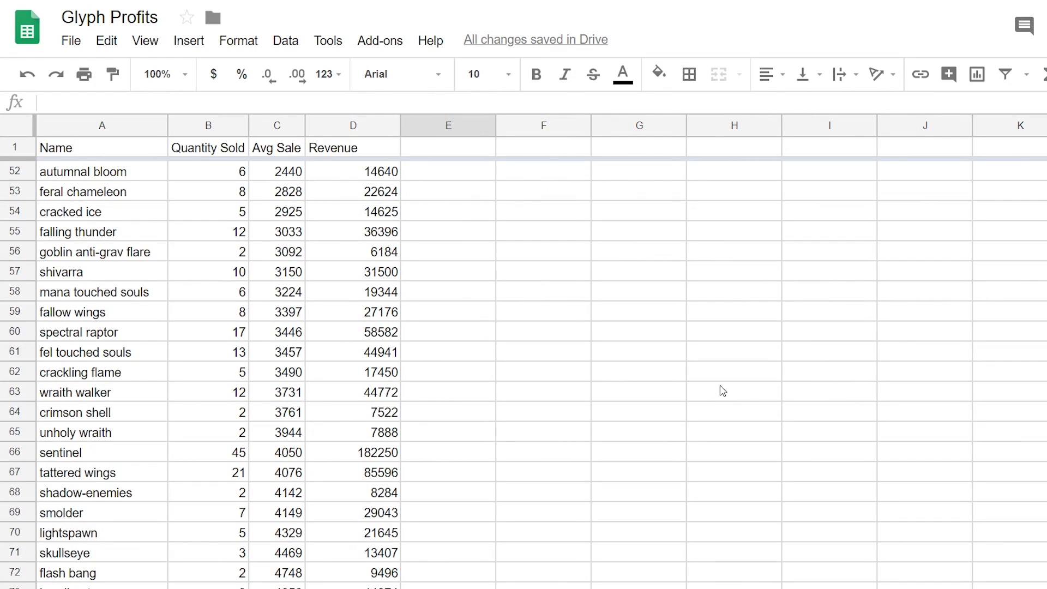
scroll(423, 276, down, 5)
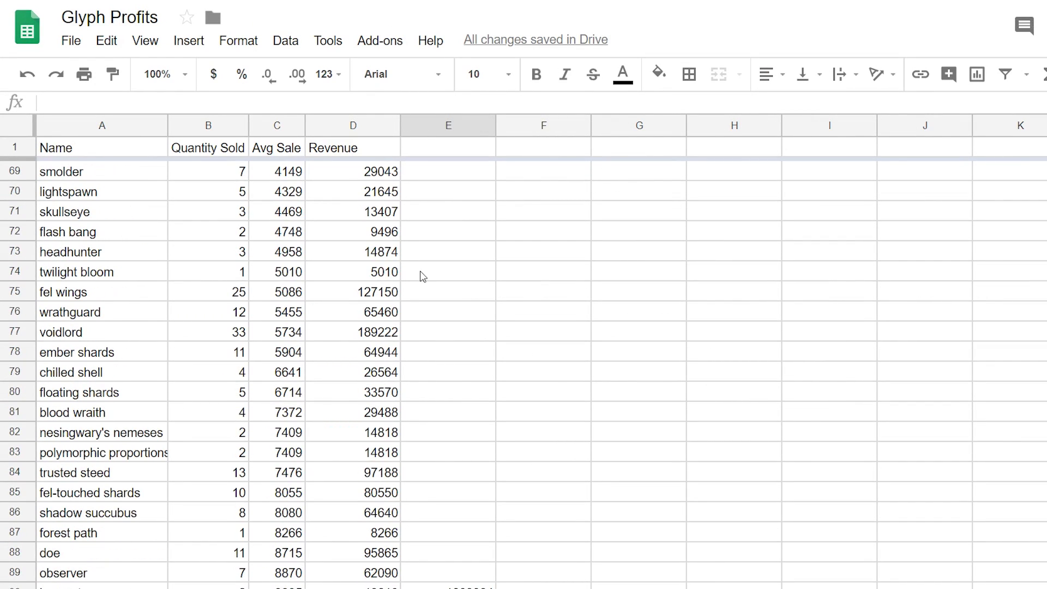
scroll(488, 431, up, 16)
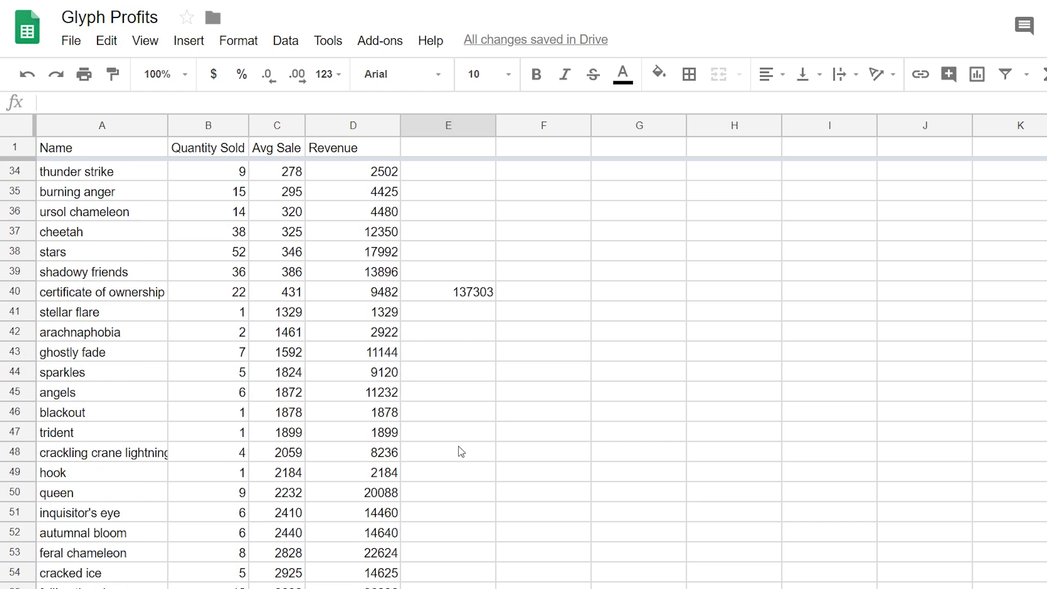
scroll(466, 457, up, 4)
scroll(470, 430, down, 6)
scroll(473, 436, down, 3)
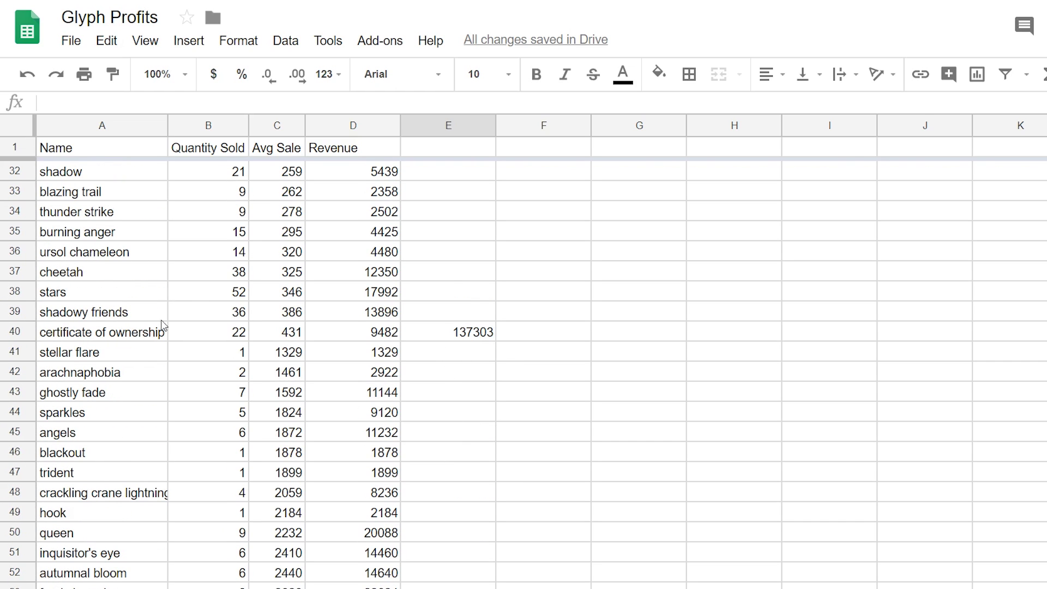
click(76, 338)
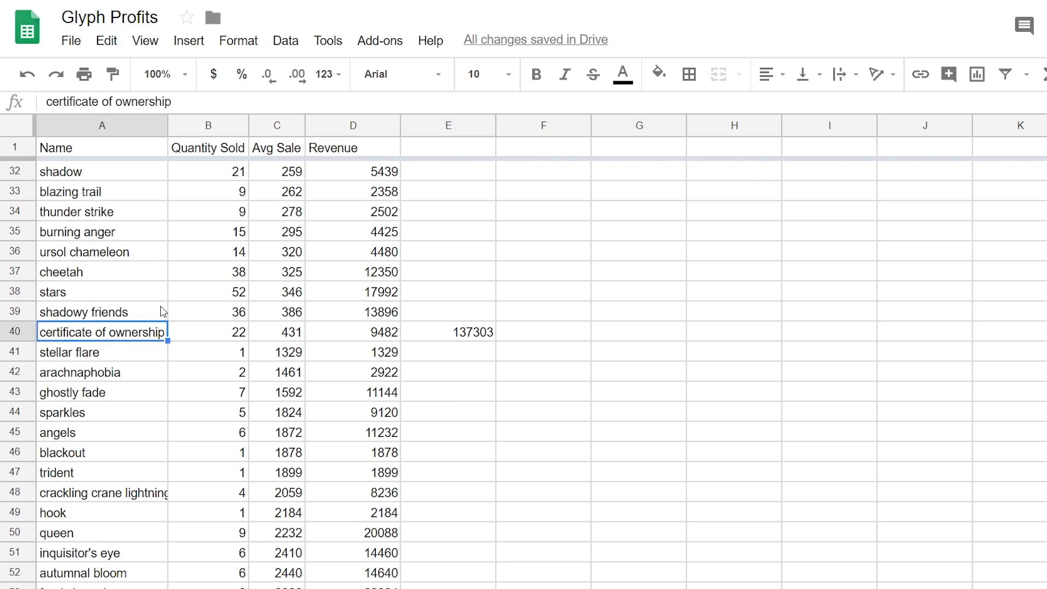
scroll(322, 322, up, 10)
scroll(312, 294, down, 10)
click(466, 333)
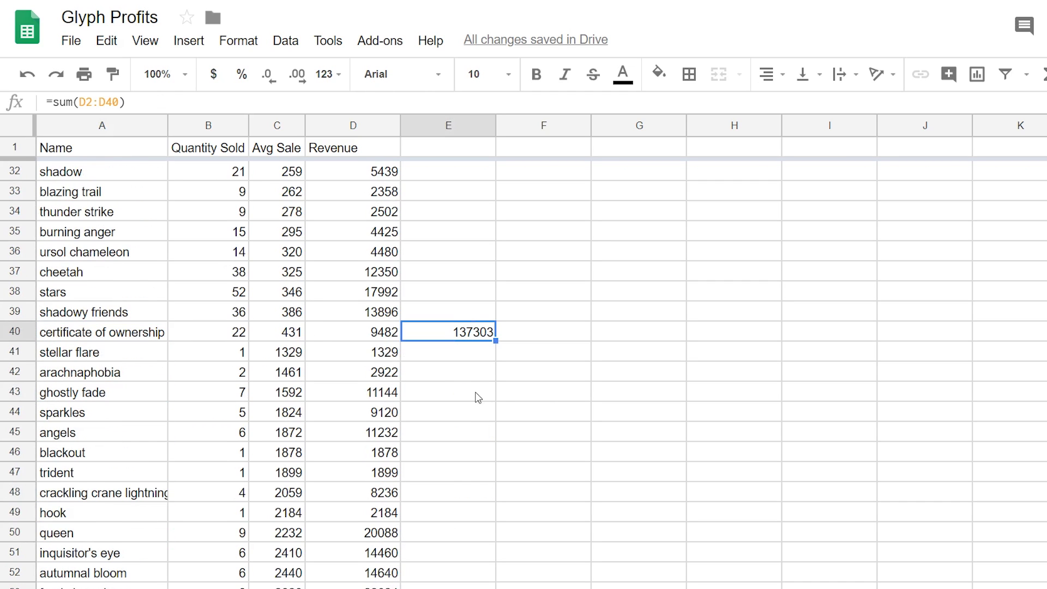
- Check the 1800984 subtotal in E90, then recheck the E40 formula
scroll(461, 376, down, 12)
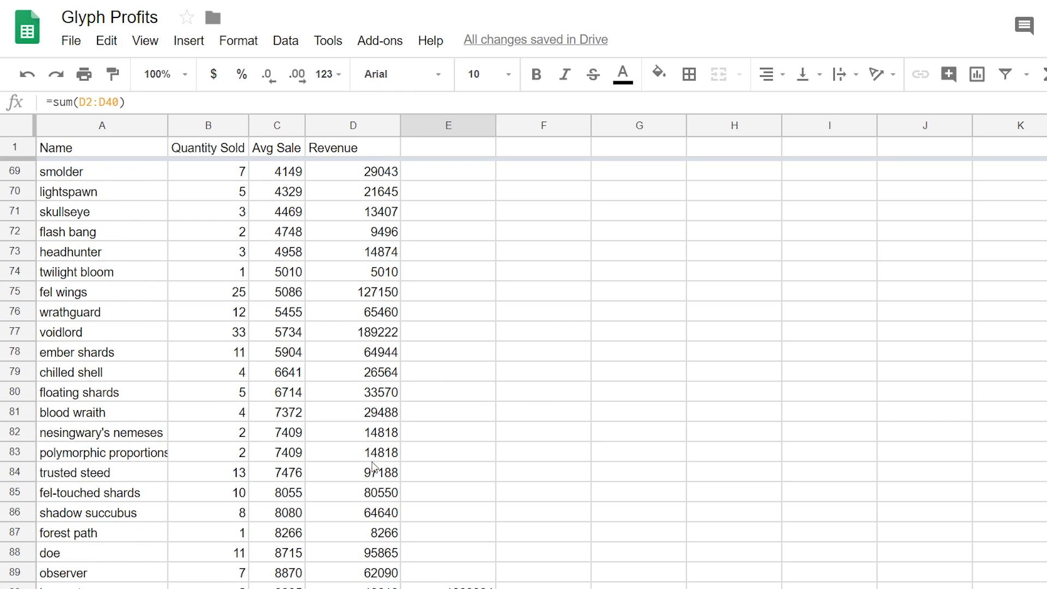
scroll(306, 411, down, 3)
click(469, 394)
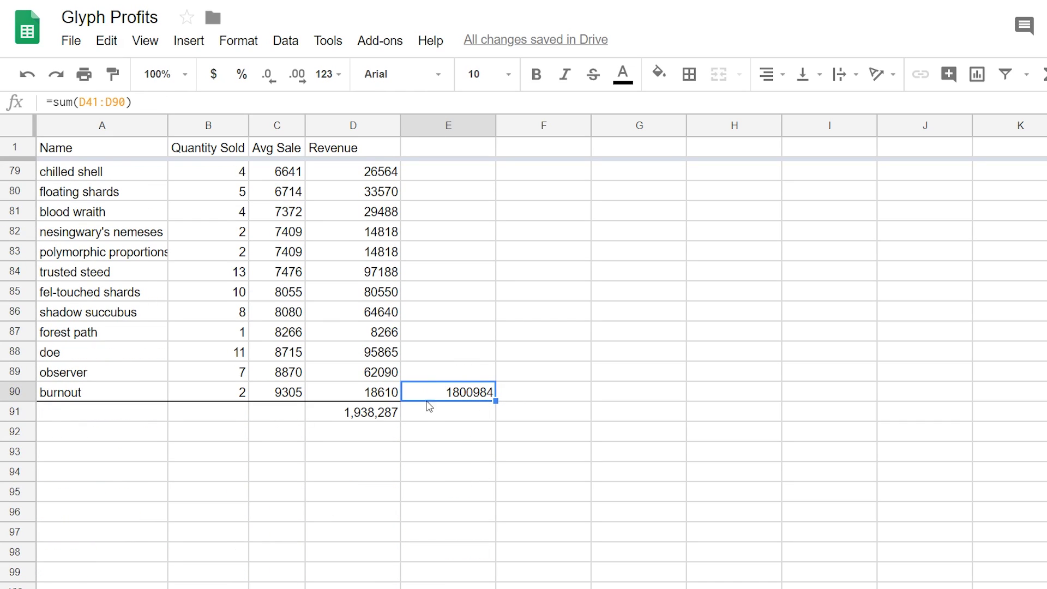
scroll(429, 415, up, 14)
scroll(452, 389, down, 14)
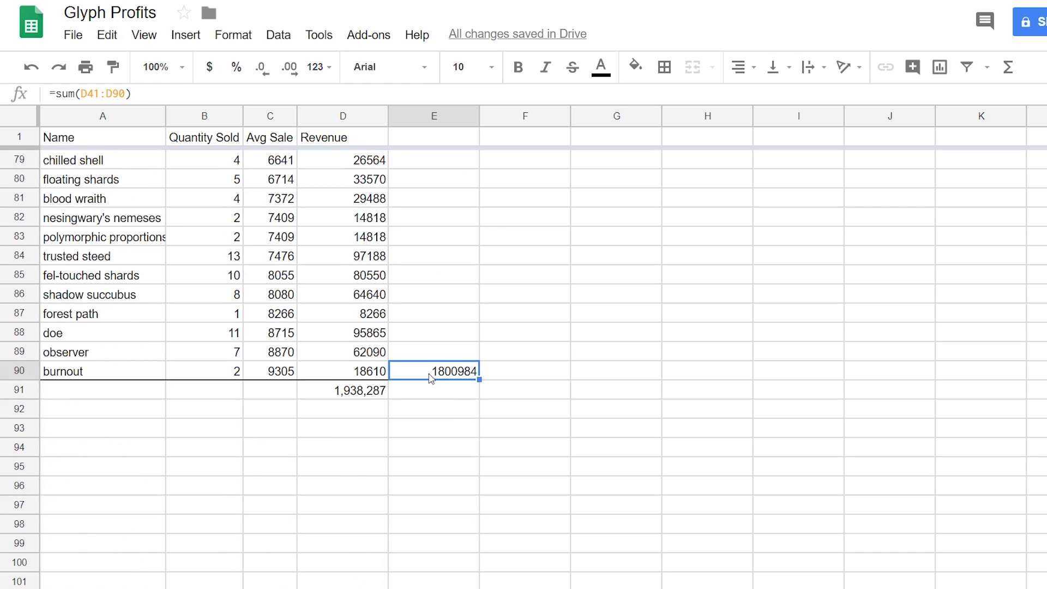
scroll(442, 375, up, 2)
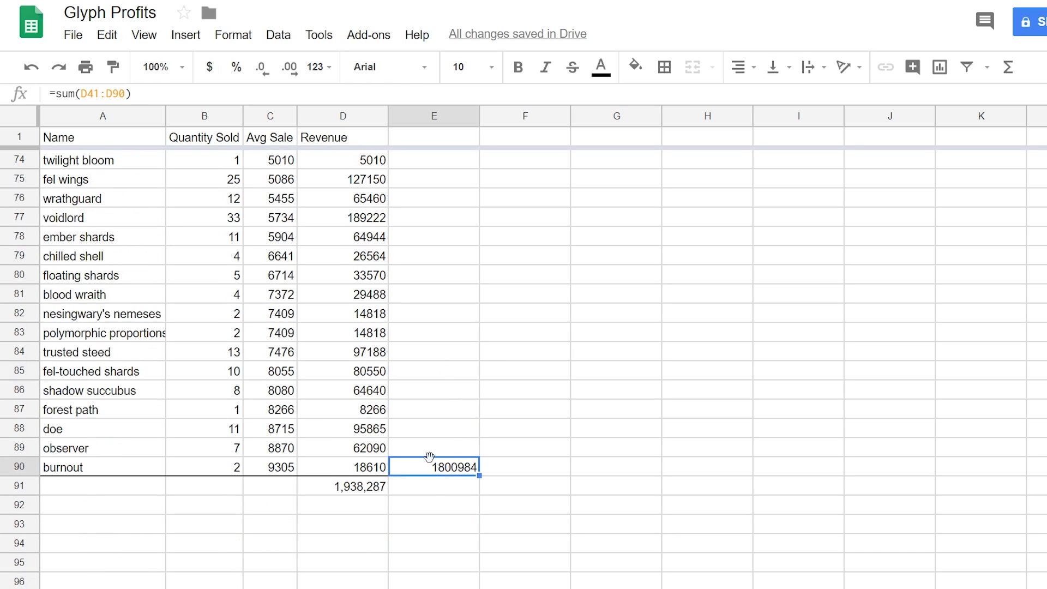
scroll(441, 456, up, 12)
scroll(424, 323, up, 4)
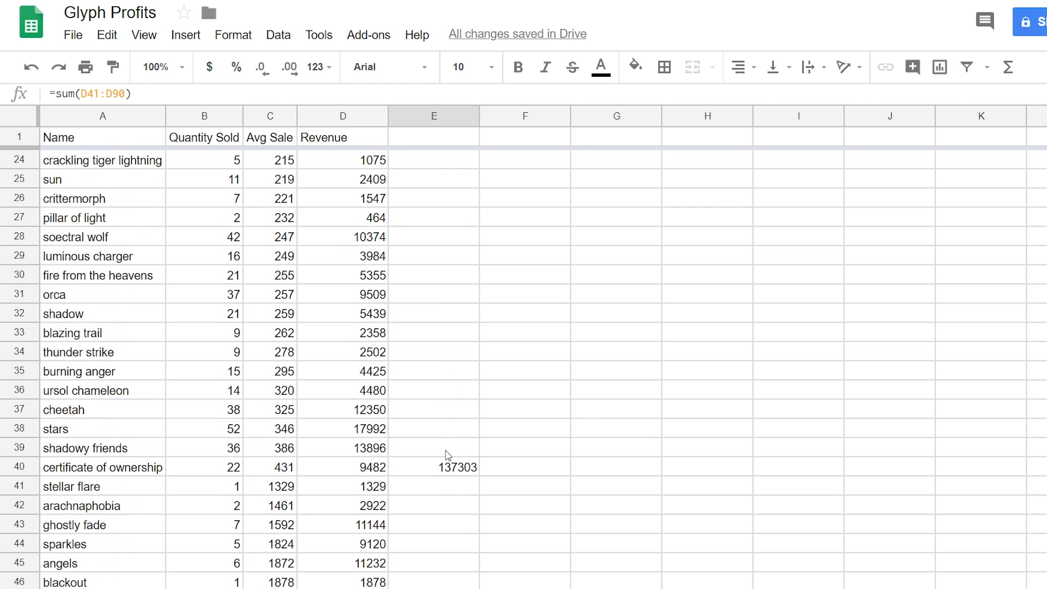
click(431, 469)
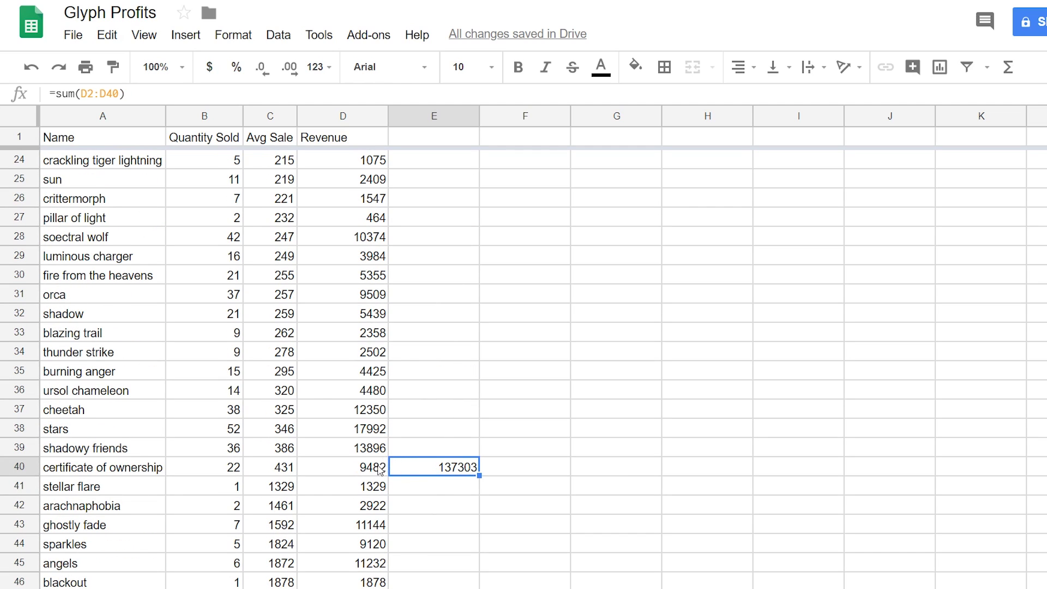
click(362, 431)
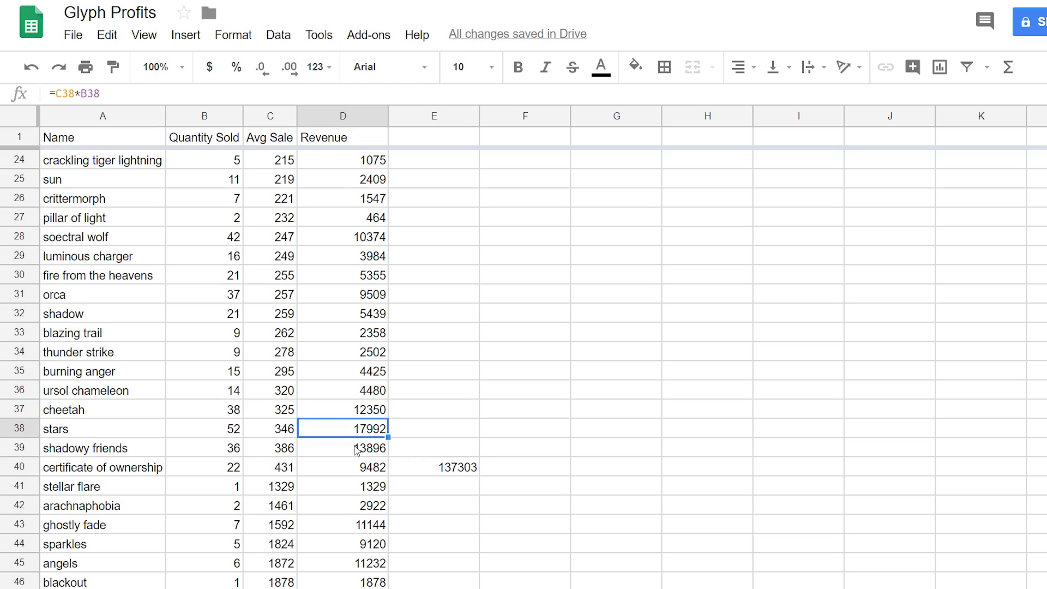
click(358, 449)
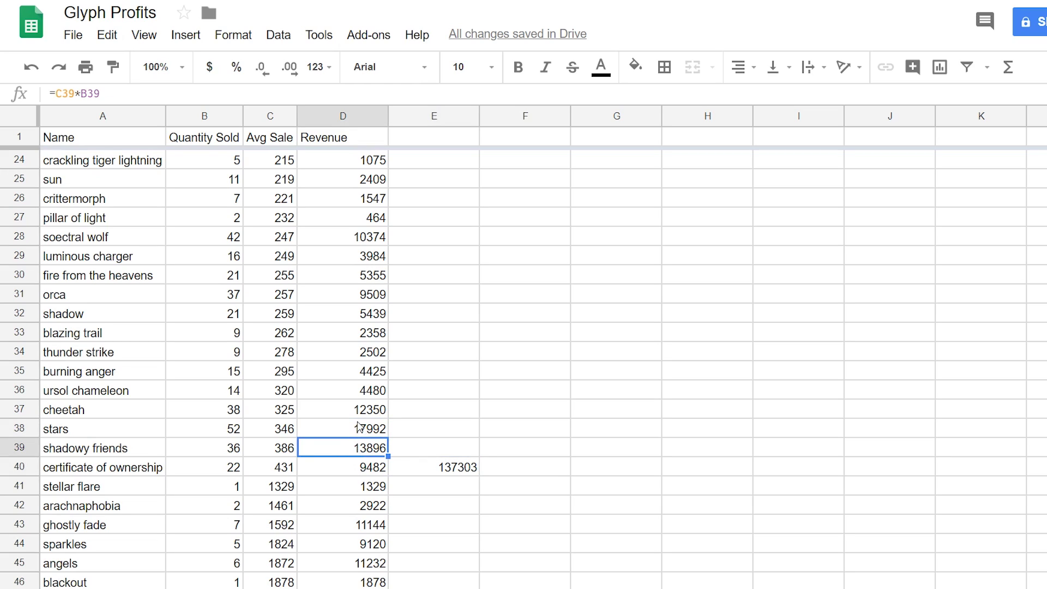
click(360, 427)
click(361, 410)
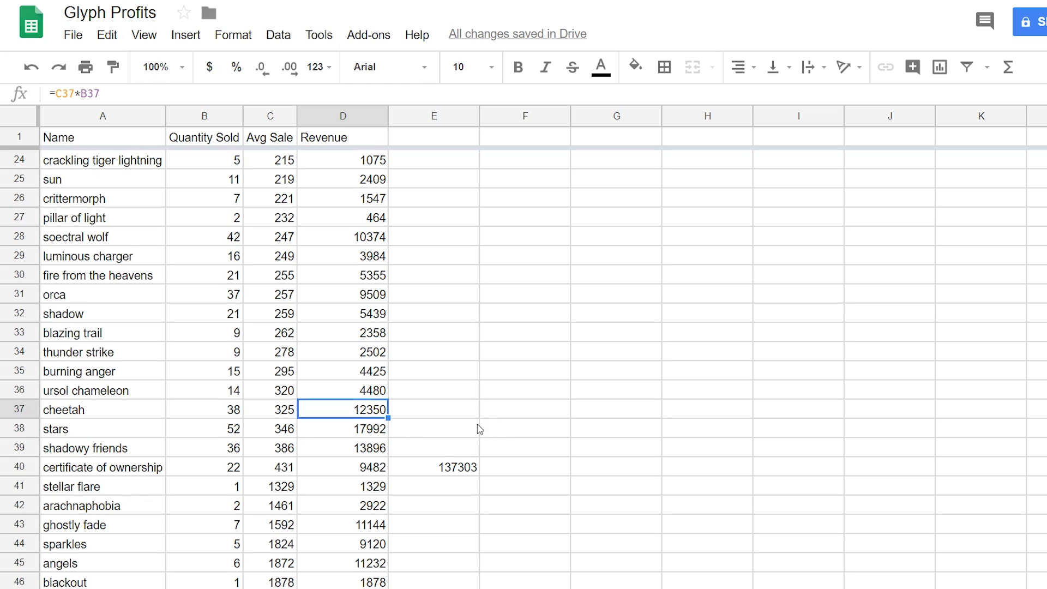
click(436, 435)
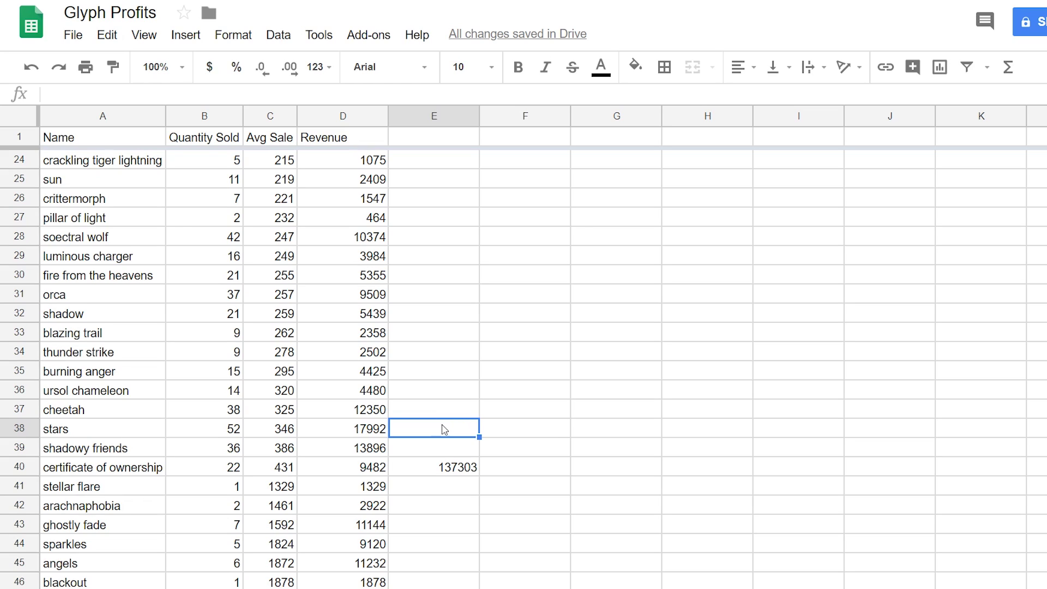
click(94, 416)
click(84, 433)
click(84, 454)
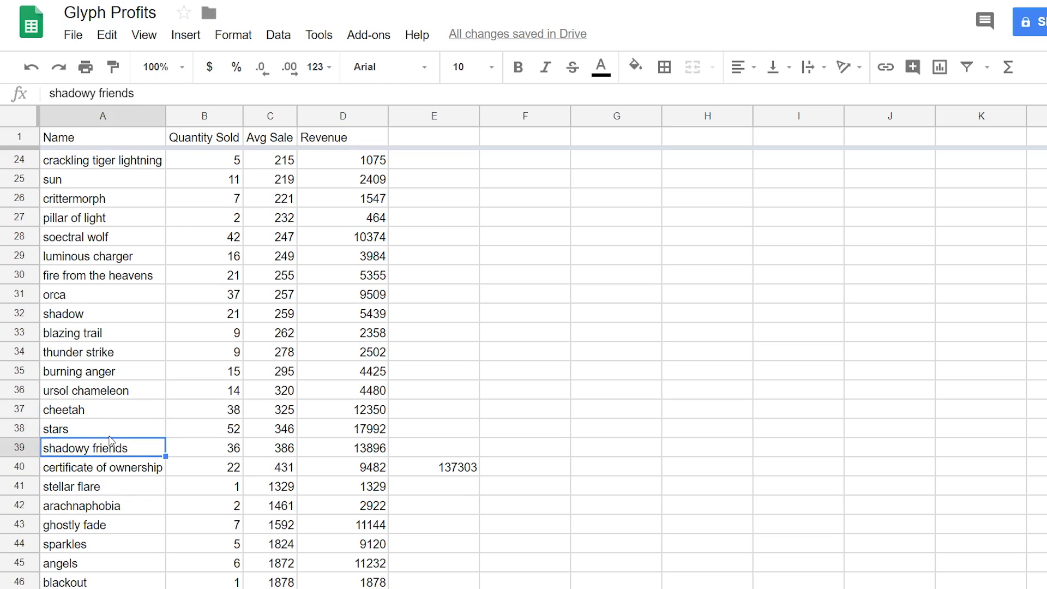
scroll(330, 376, up, 1)
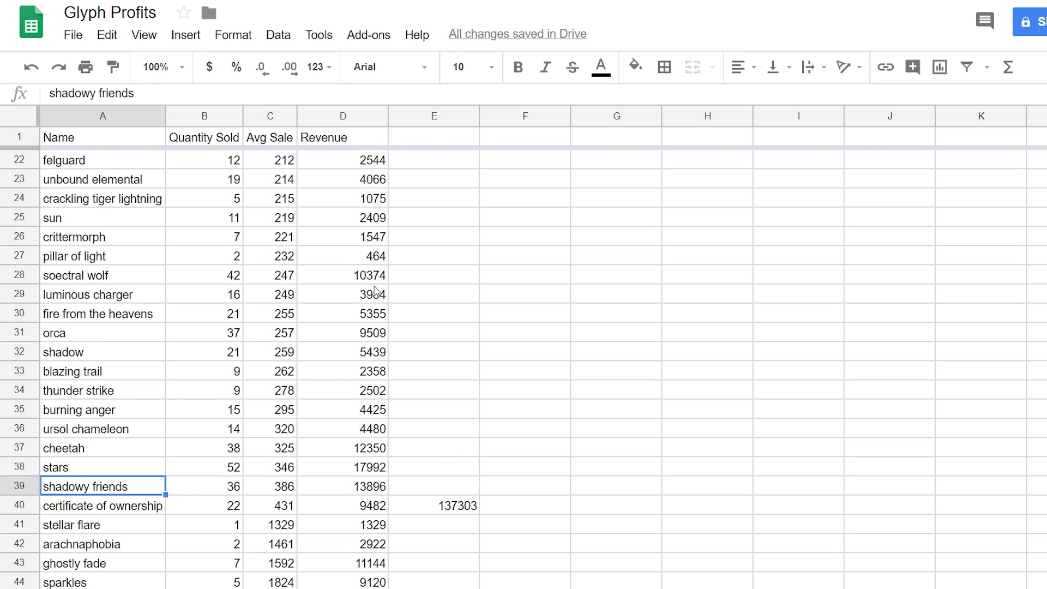
click(371, 449)
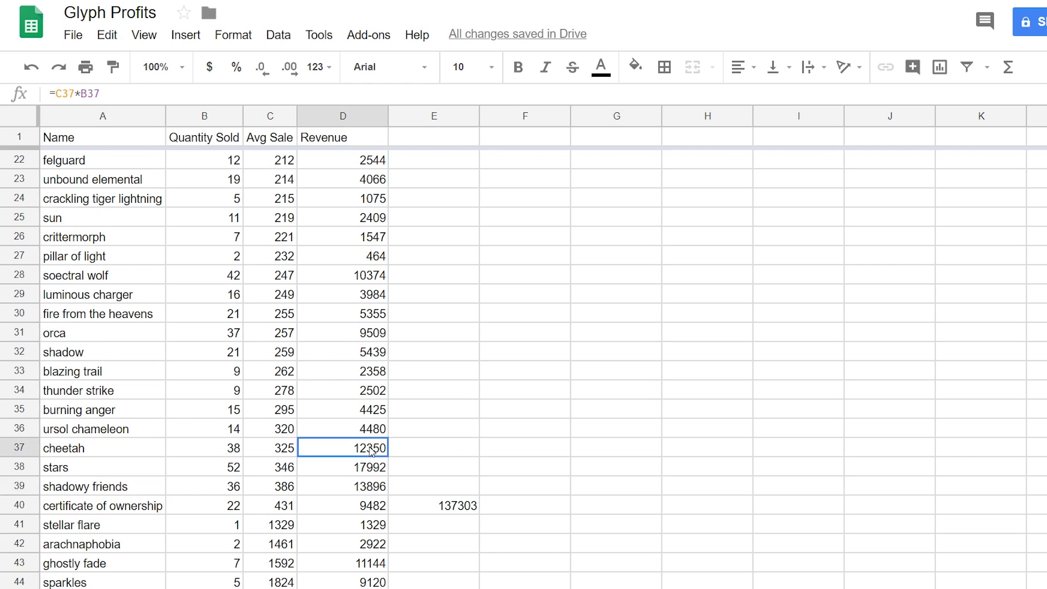
click(370, 276)
scroll(369, 316, up, 1)
scroll(369, 318, up, 1)
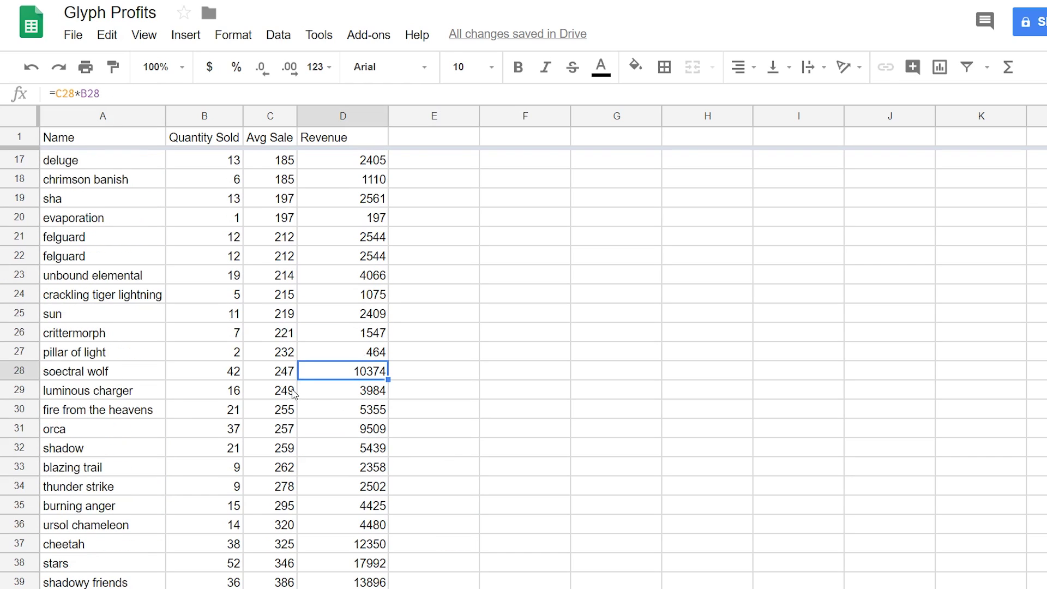
click(236, 375)
click(80, 375)
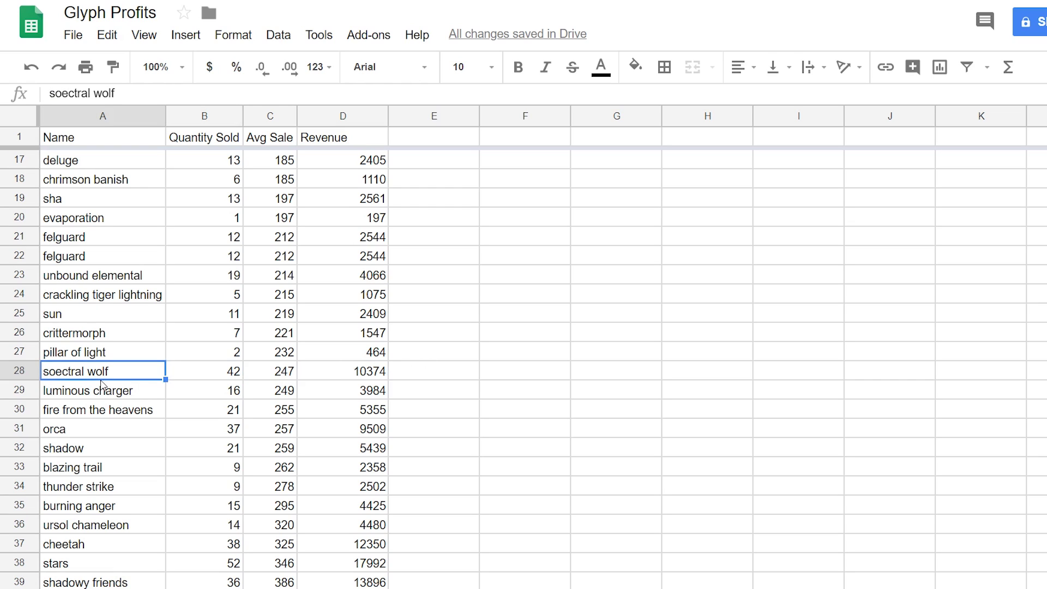
scroll(308, 393, up, 5)
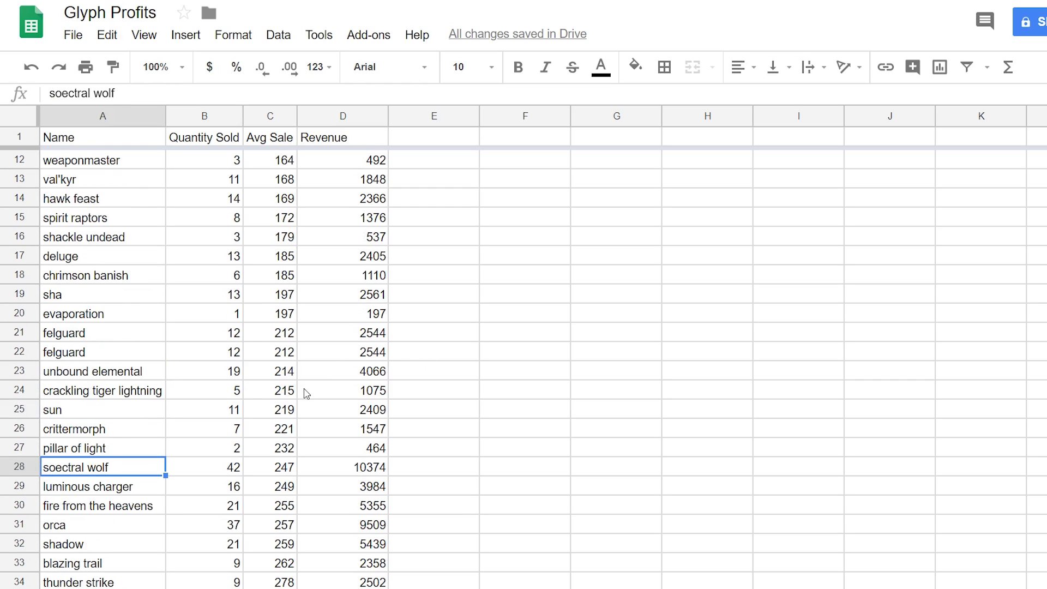
- Inspect the formula behind the 137303 subtotal beside E39
scroll(342, 341, down, 8)
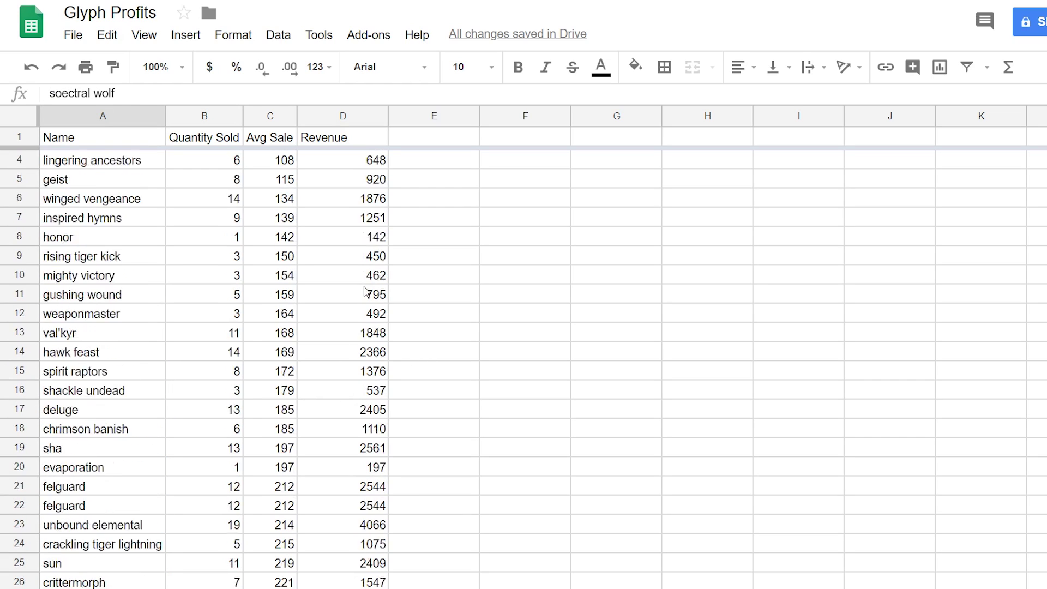
scroll(366, 299, down, 3)
click(452, 282)
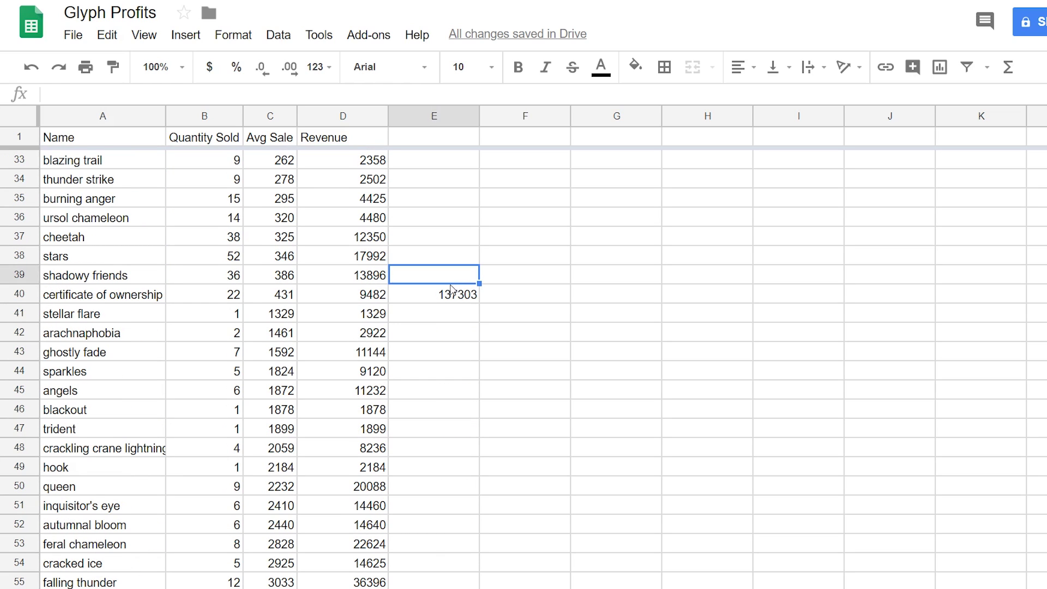
click(453, 300)
scroll(453, 305, up, 2)
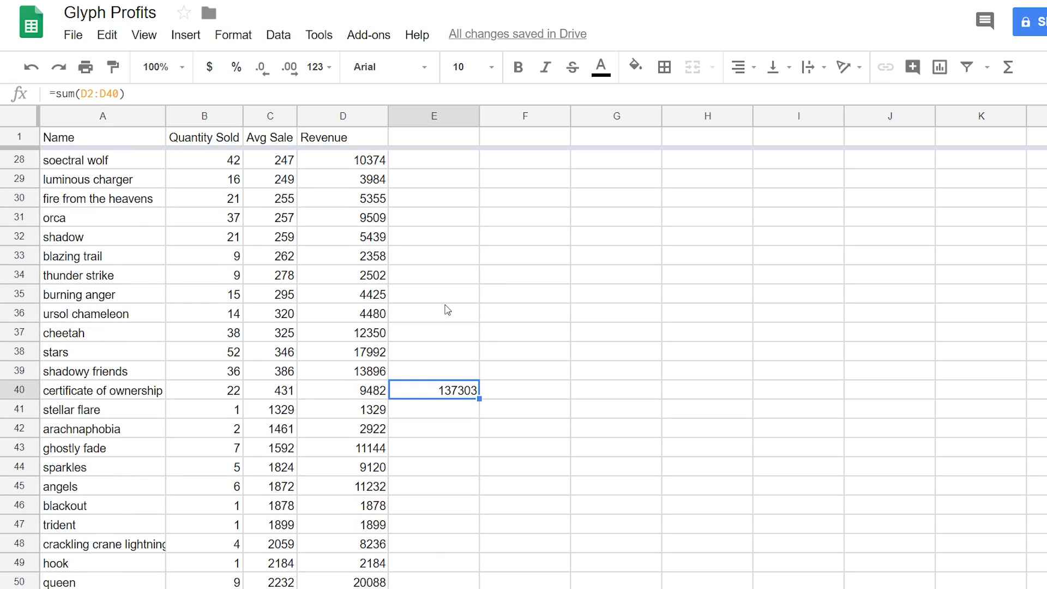
- Enter in E39 the sum of D39, D38, D37 and D28, giving 54612
click(466, 370)
text(+)
key(Left)
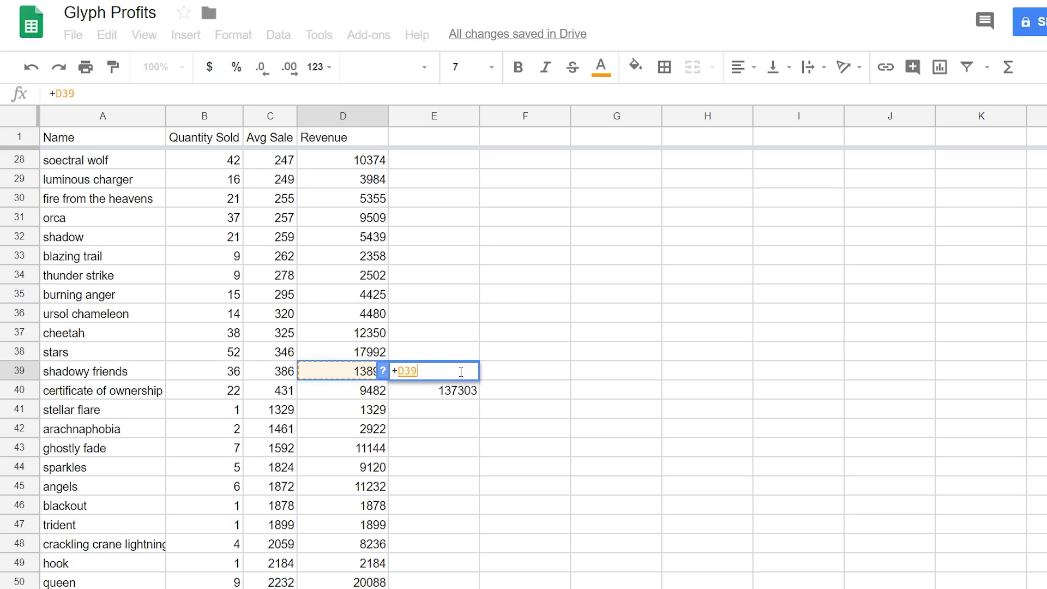
text(+)
key(Left)
key(Left)
key(Right)
key(Up)
text(+)
key(Left)
key(Left)
key(Right)
key(Up)
key(Up)
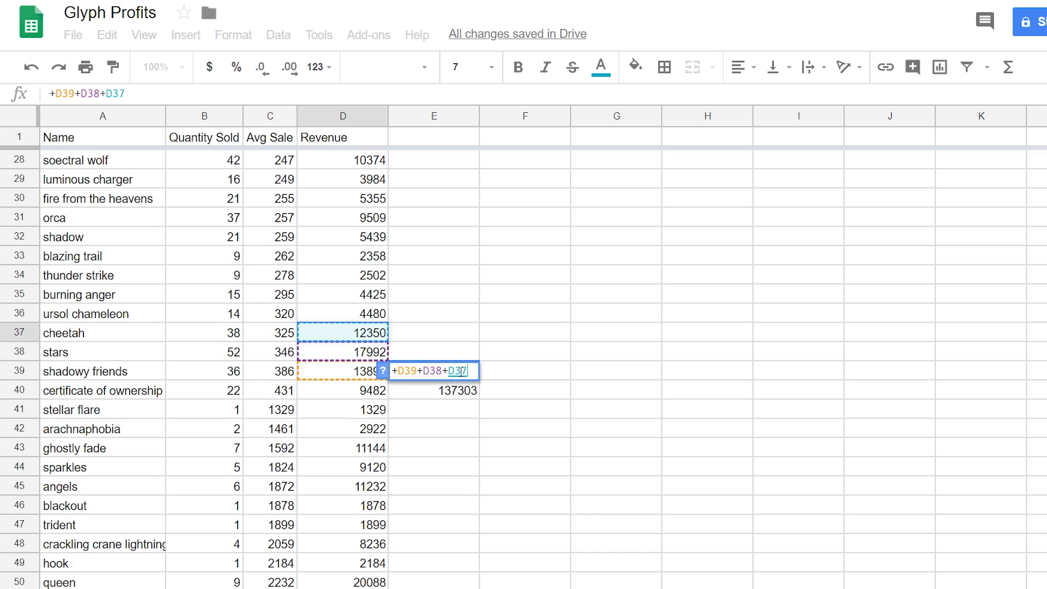
text(+)
key(Left)
key(Up)
key(Up)
key(Up)
key(Up)
key(Up)
key(Up)
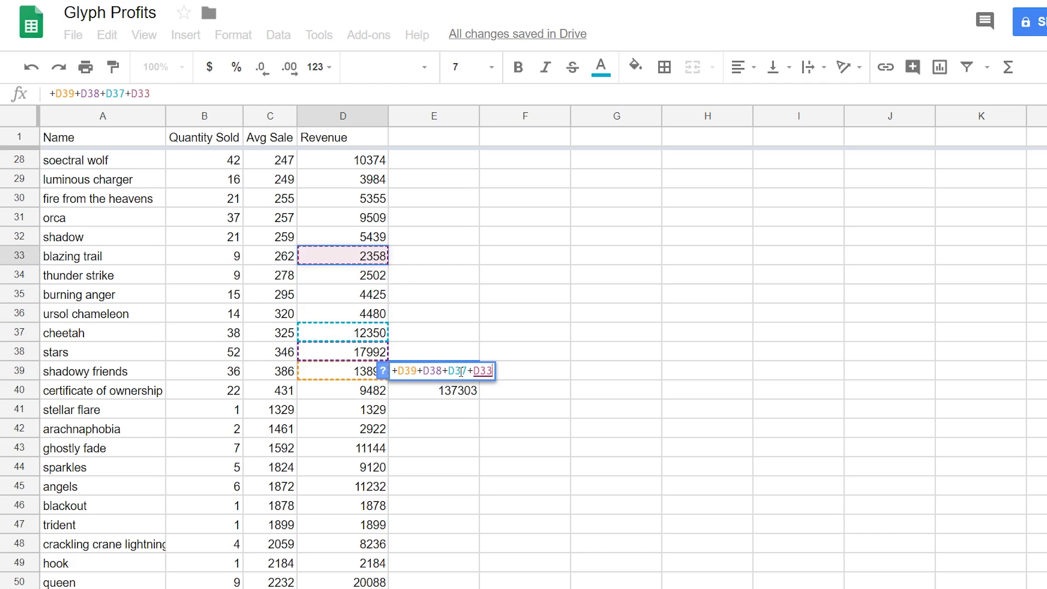
key(Up)
key(Up)
key(Up)
key(Up)
key(Up)
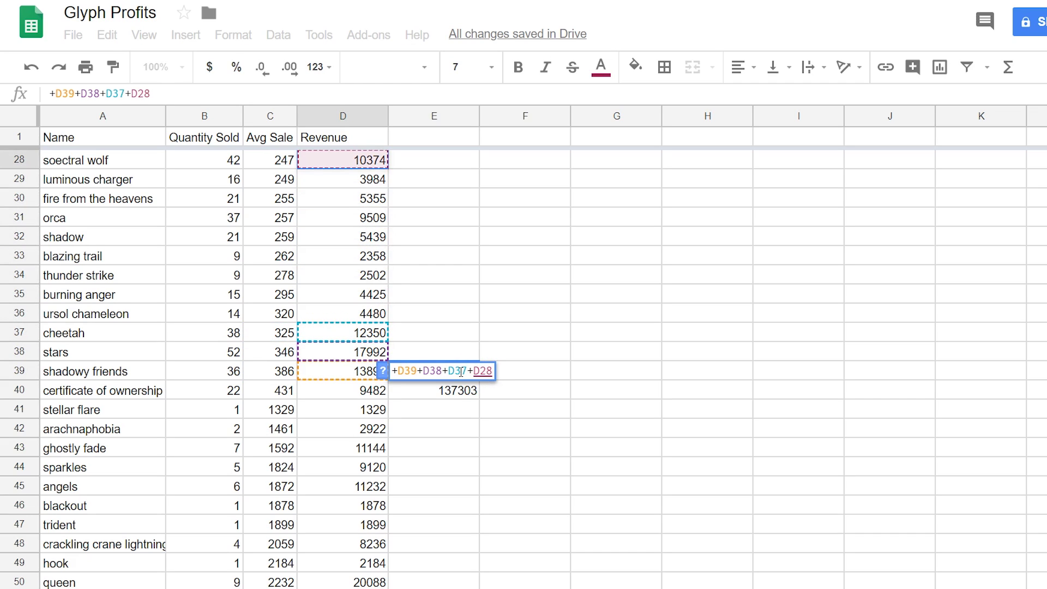
key(Return)
scroll(396, 397, up, 3)
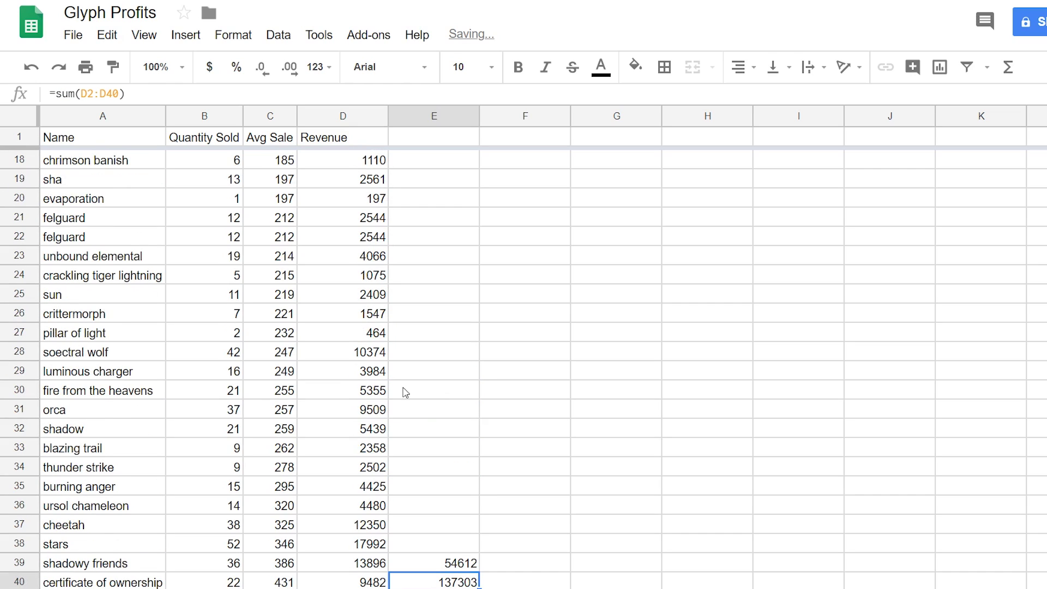
- Check the E39 formula and the formulas behind the 1800984 and 1,938,287 totals
scroll(376, 403, up, 5)
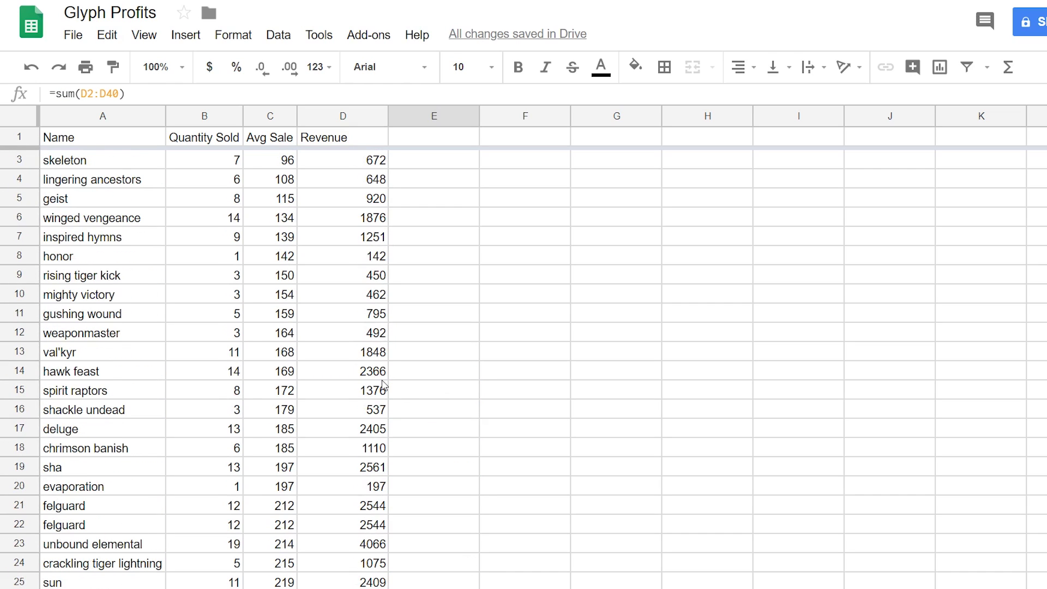
scroll(442, 231, down, 10)
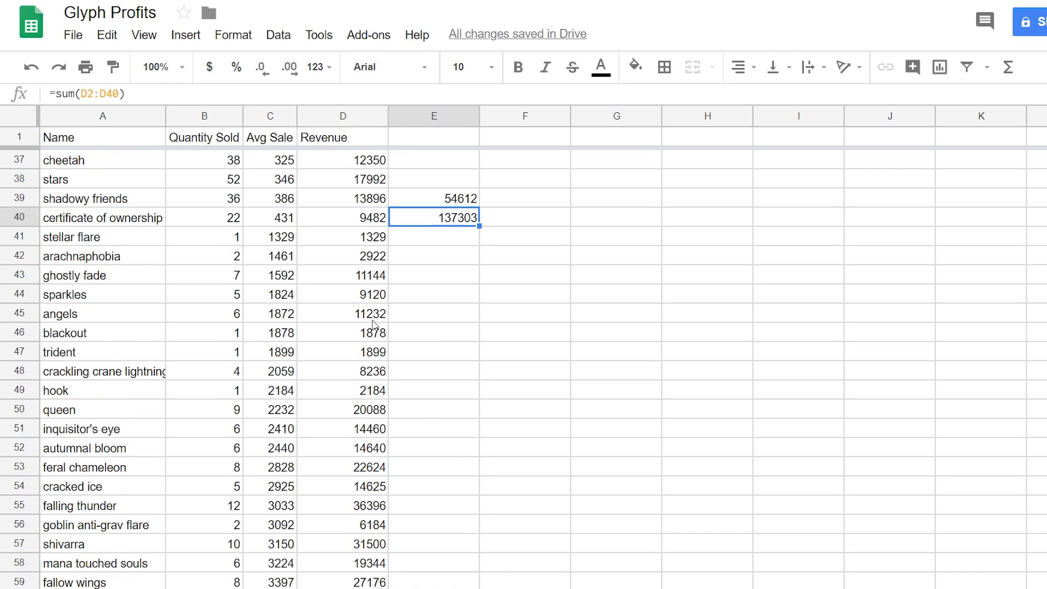
click(456, 198)
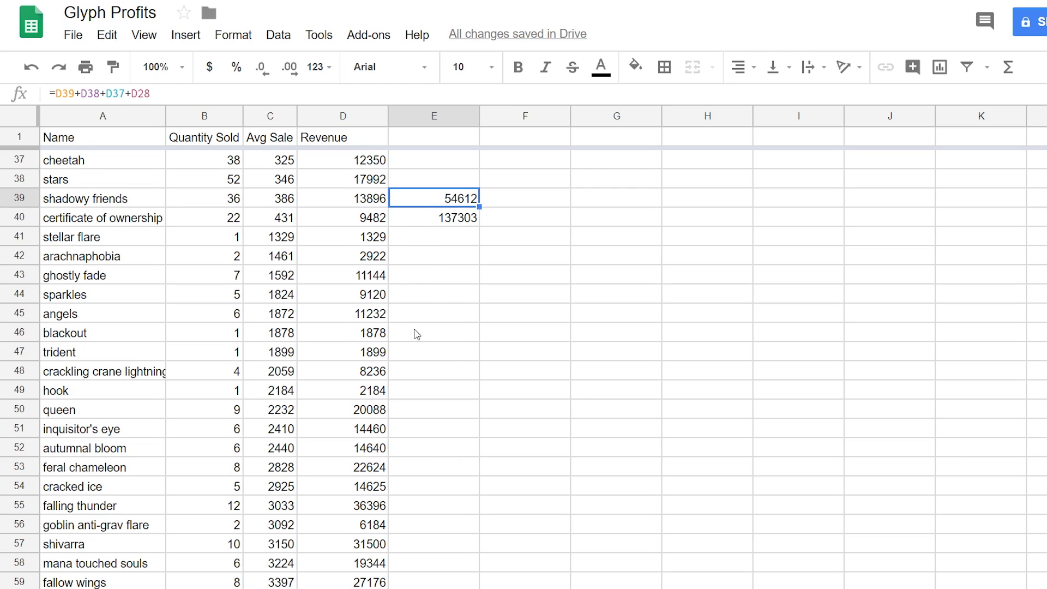
scroll(420, 251, down, 7)
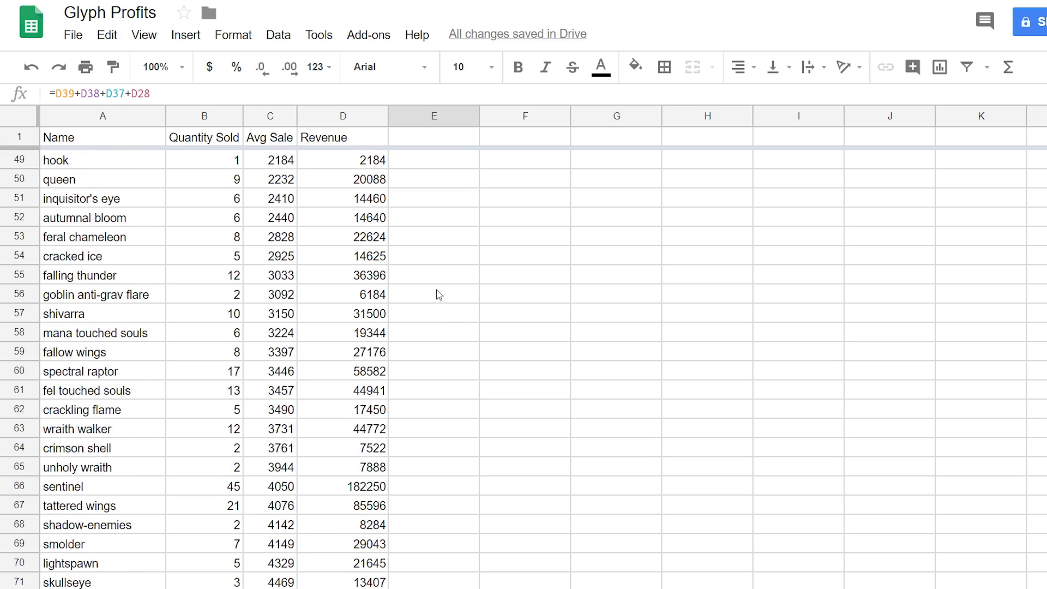
scroll(472, 270, down, 8)
scroll(472, 299, up, 2)
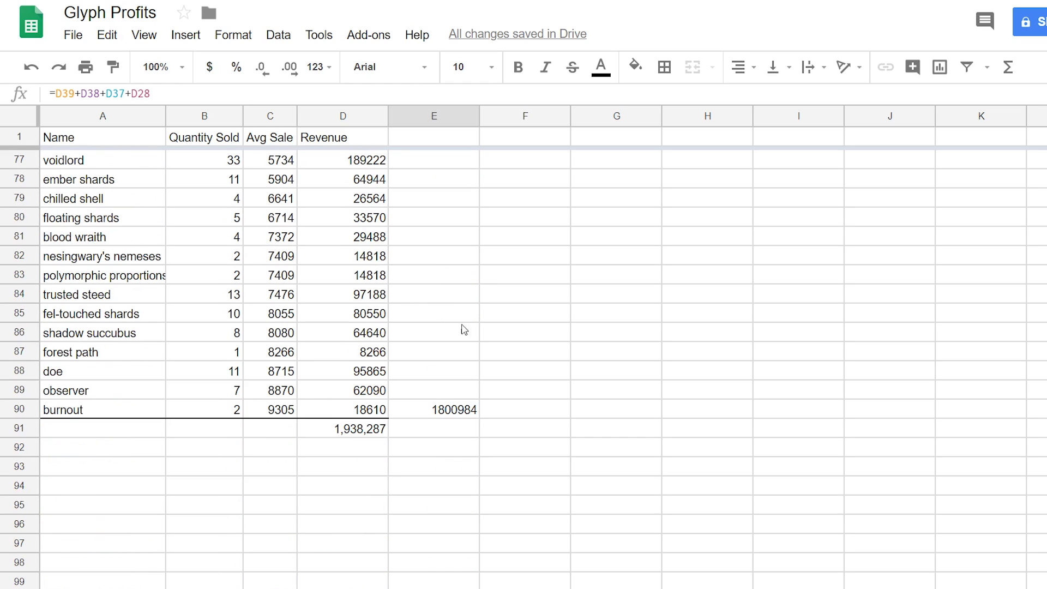
click(463, 396)
scroll(314, 403, up, 2)
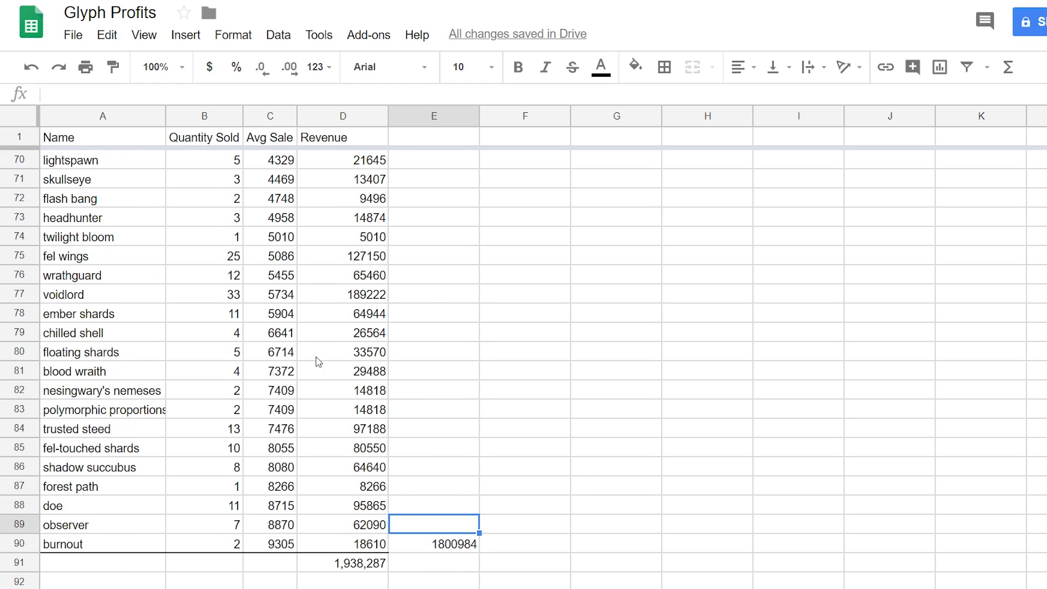
click(457, 547)
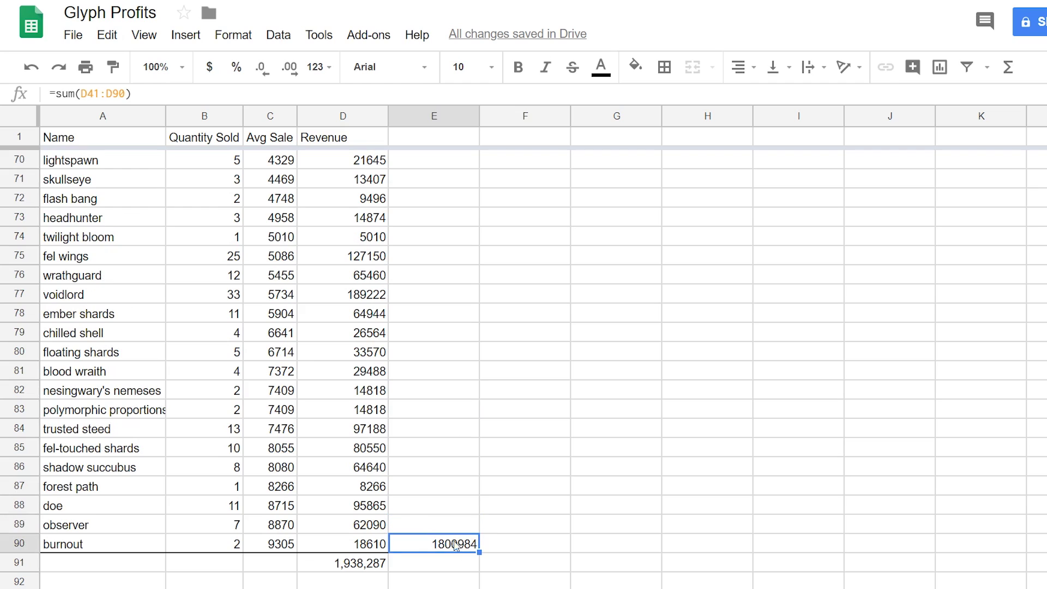
click(369, 566)
- Enter =E90+54000 in E91, giving 1854984
click(455, 569)
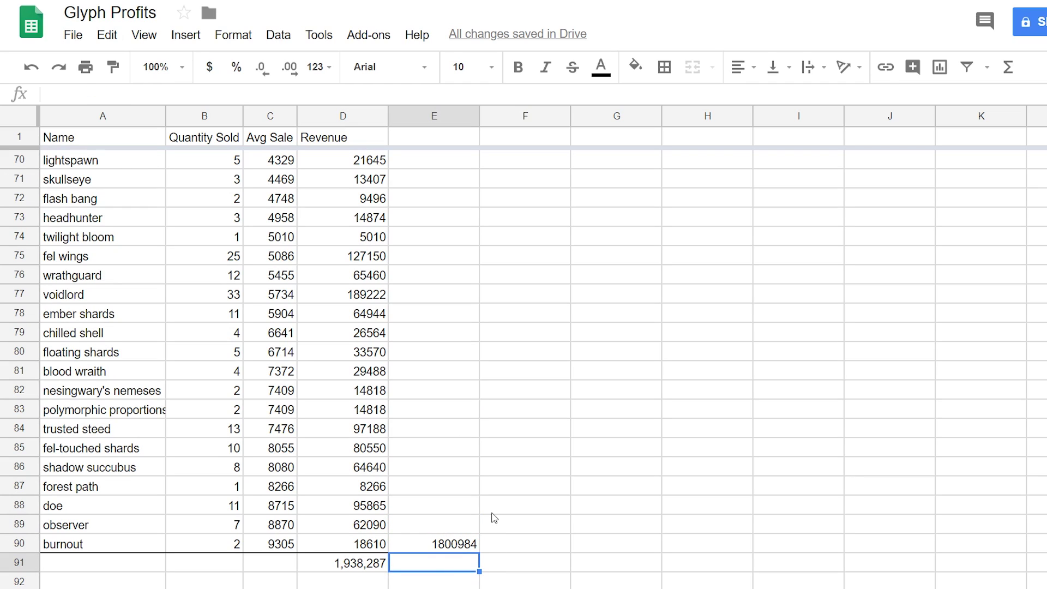
text(+)
key(Up)
text(+)
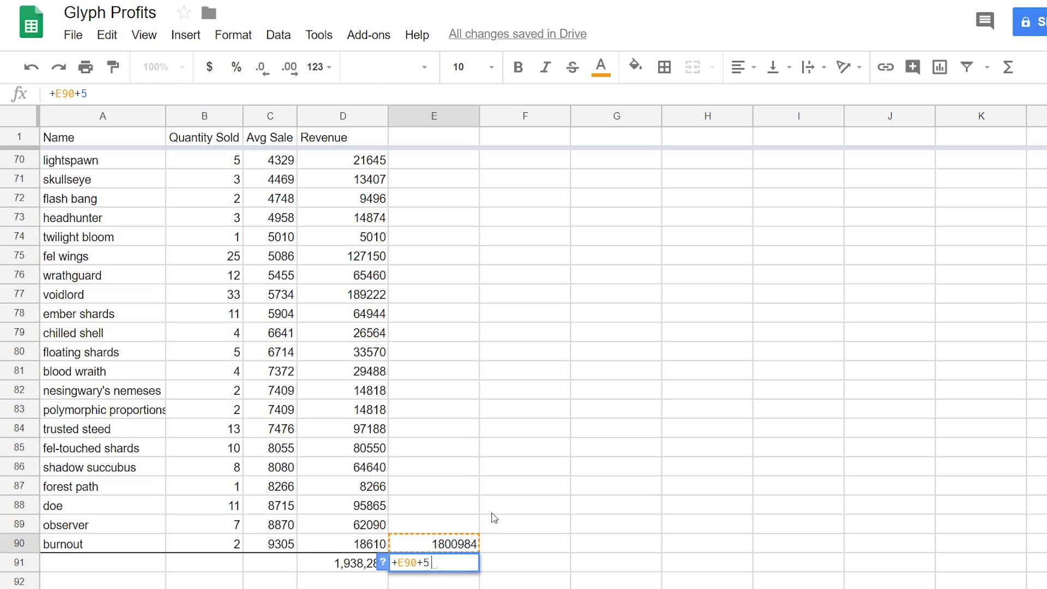
text(54000)
key(Return)
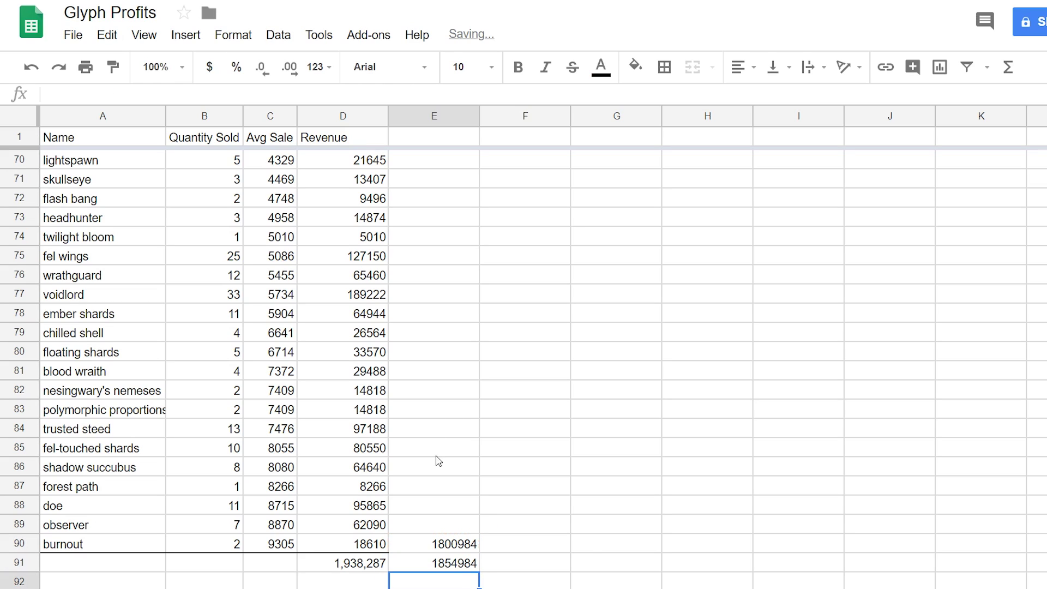
- Enter =E91/D91 in F91, giving the ratio 0.9570223605
click(440, 564)
click(512, 564)
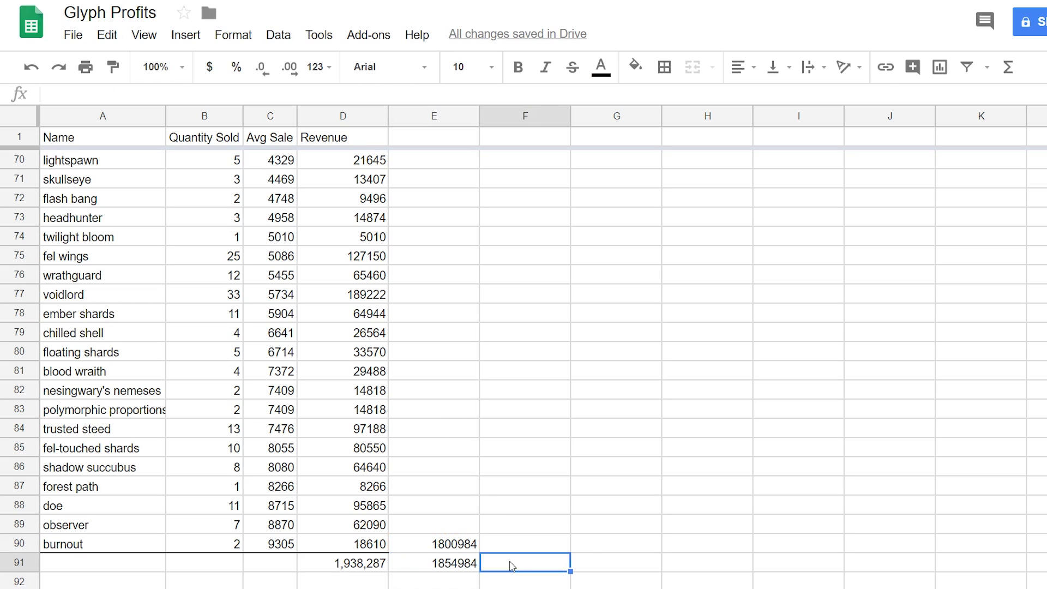
text(+)
key(Left)
text(/)
key(Left)
key(Left)
key(Return)
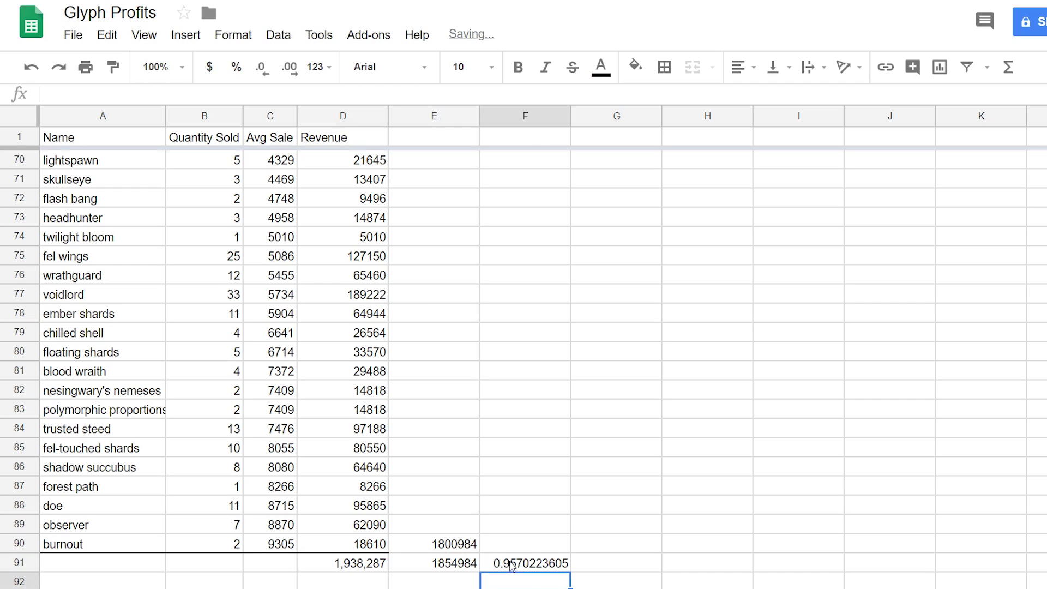
click(538, 567)
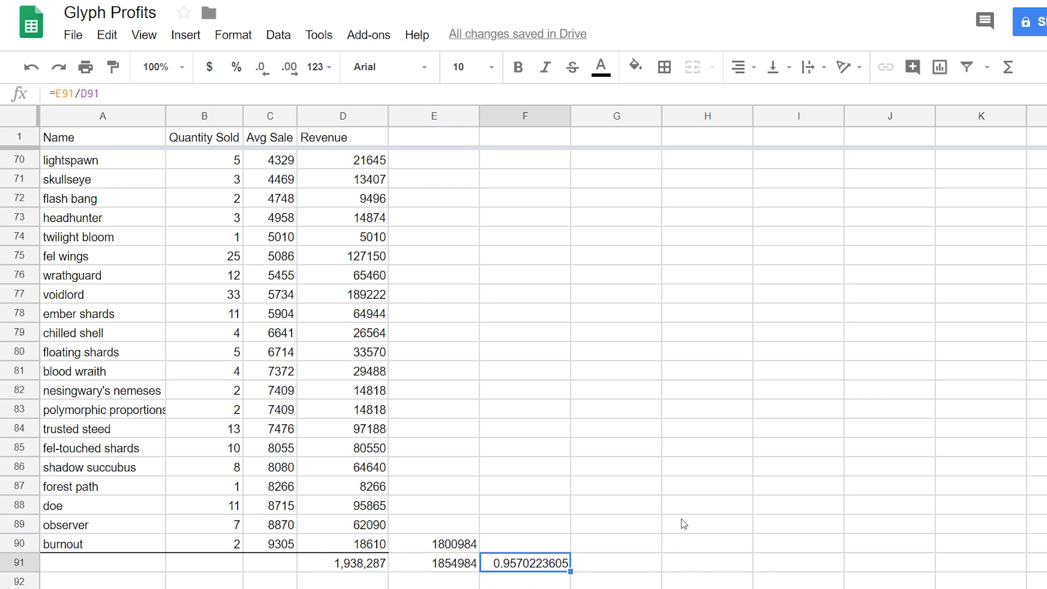
click(517, 548)
scroll(420, 425, up, 15)
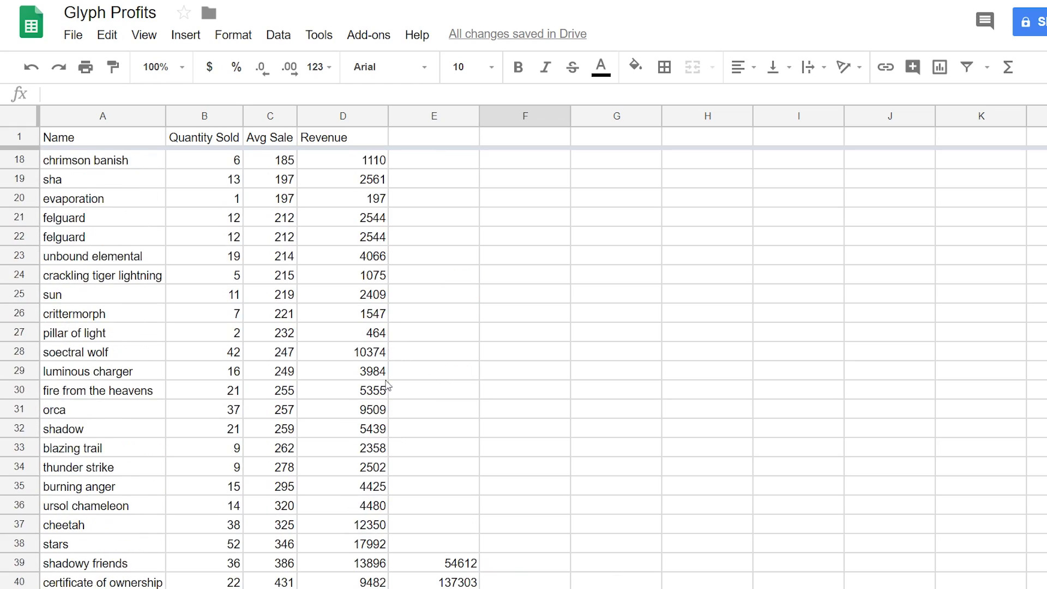
scroll(382, 394, up, 5)
scroll(233, 271, down, 7)
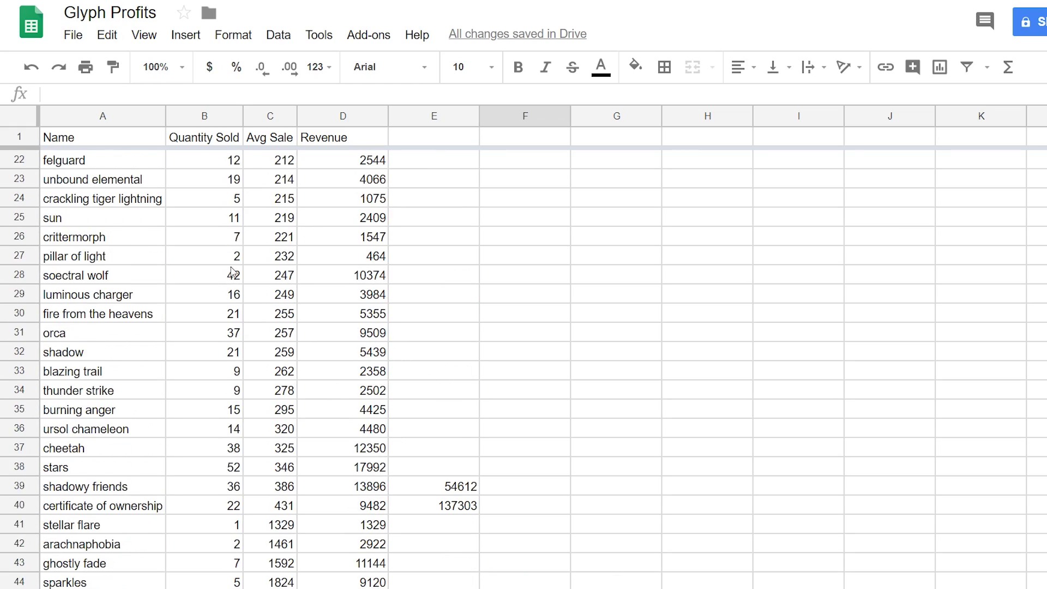
scroll(233, 271, down, 5)
scroll(310, 409, up, 12)
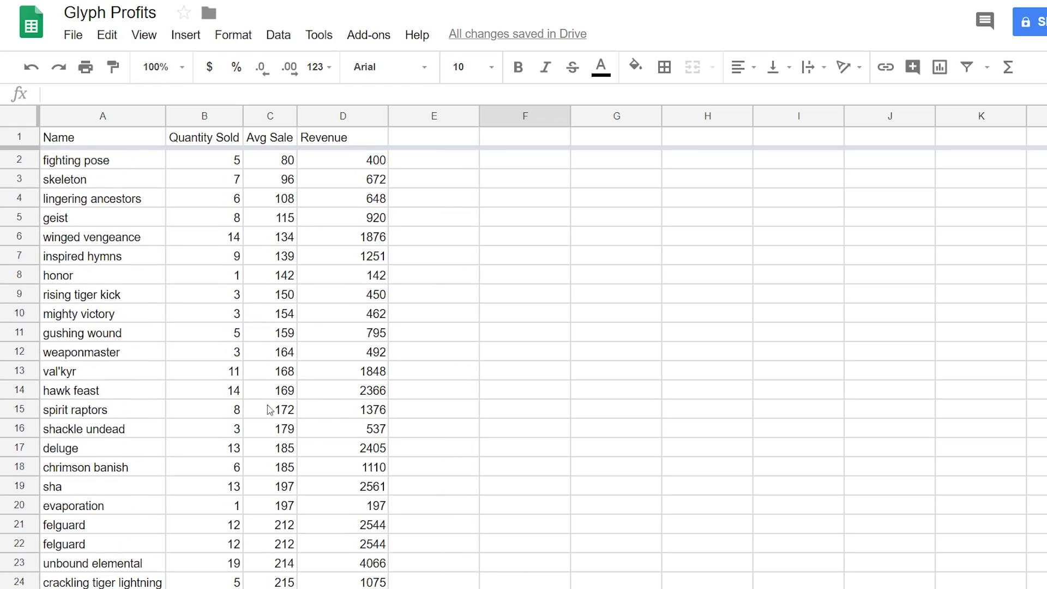
scroll(269, 403, down, 6)
scroll(199, 529, down, 2)
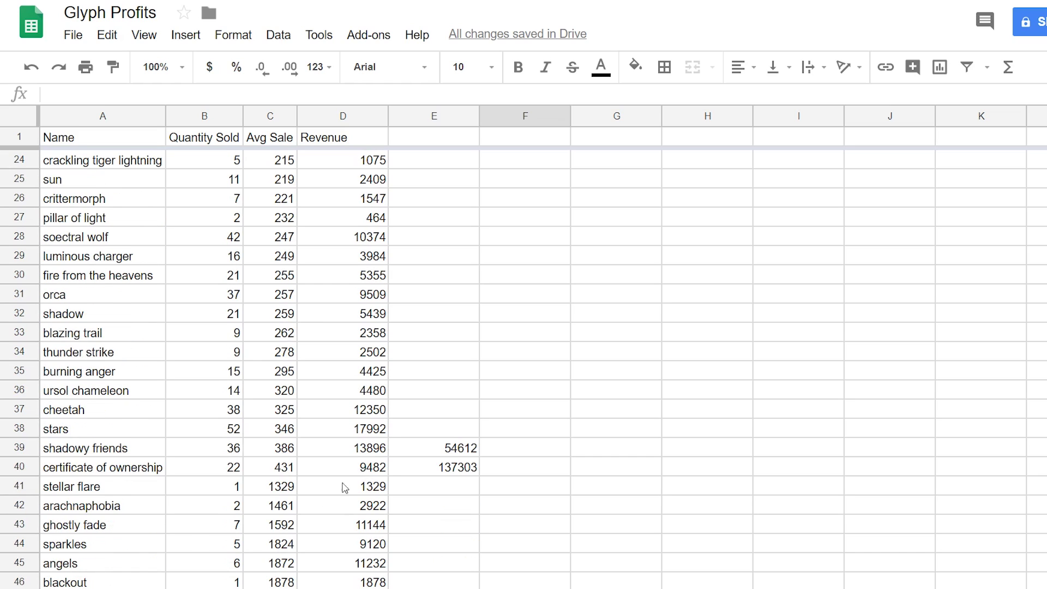
click(22, 468)
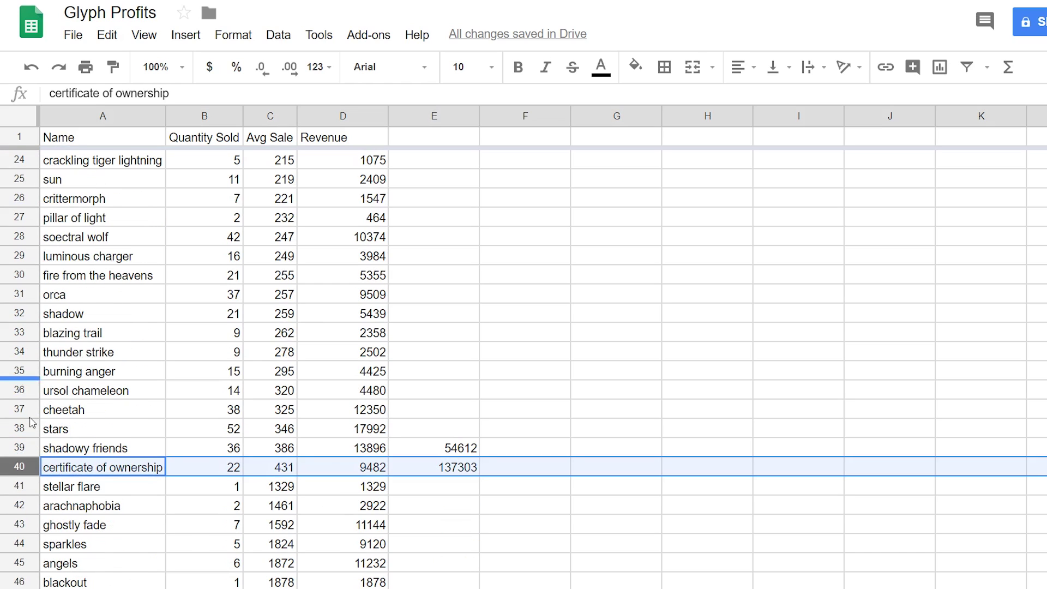
scroll(197, 436, down, 12)
scroll(131, 412, down, 7)
scroll(156, 417, up, 5)
scroll(121, 470, up, 15)
scroll(320, 472, up, 7)
click(508, 408)
scroll(504, 408, down, 8)
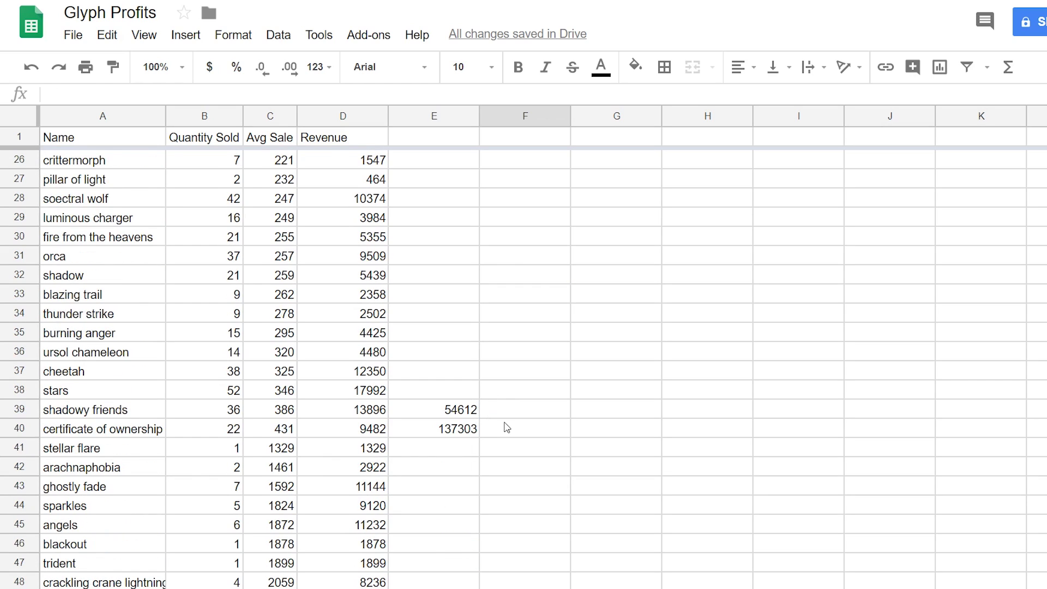
click(502, 428)
scroll(471, 424, down, 4)
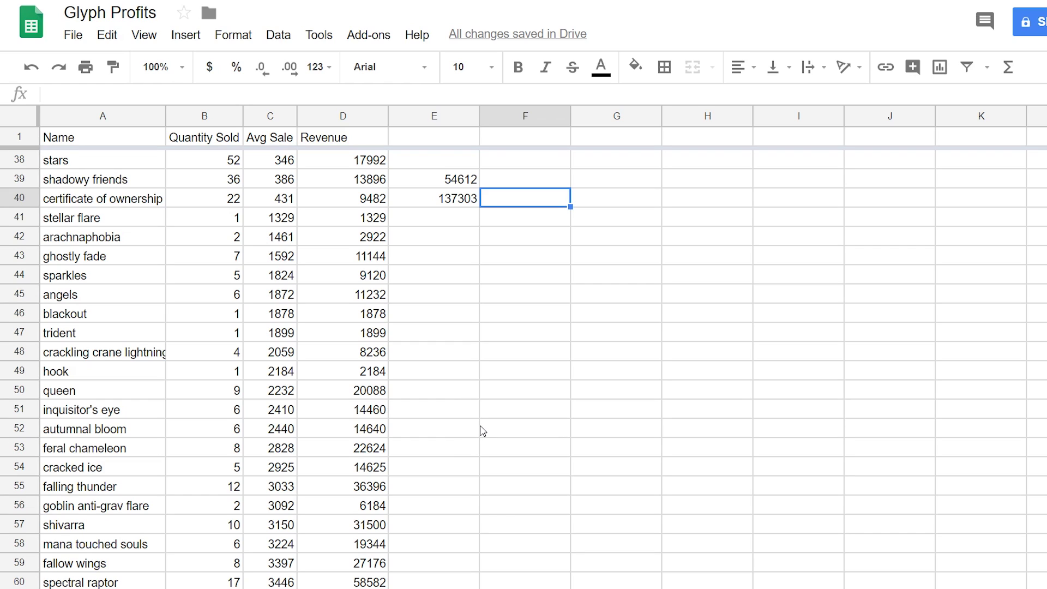
scroll(492, 389, down, 12)
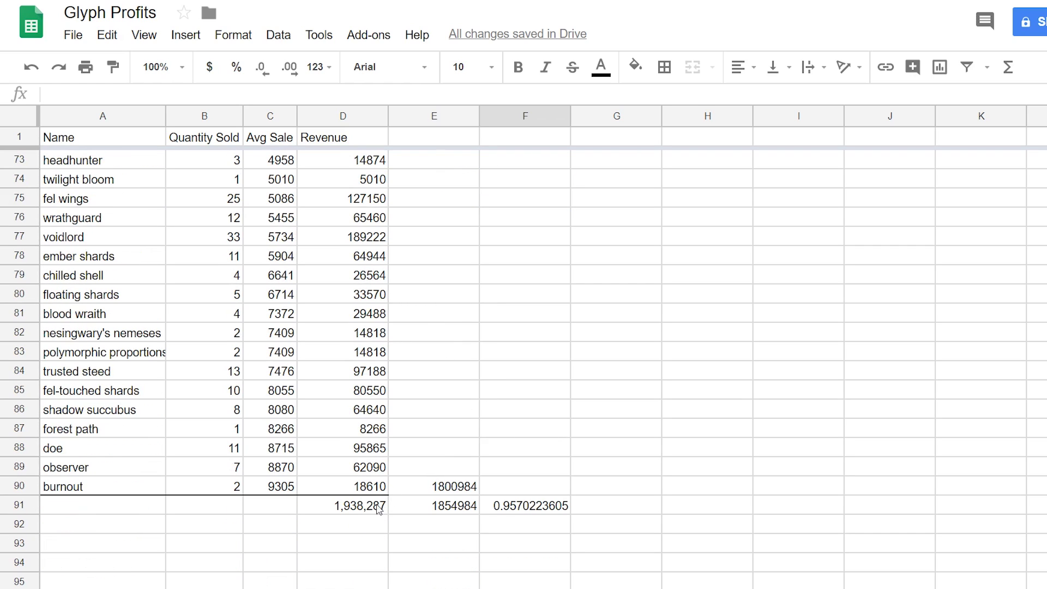
- Enter =E91*1.5 in G91, giving 2782476
click(361, 507)
click(452, 507)
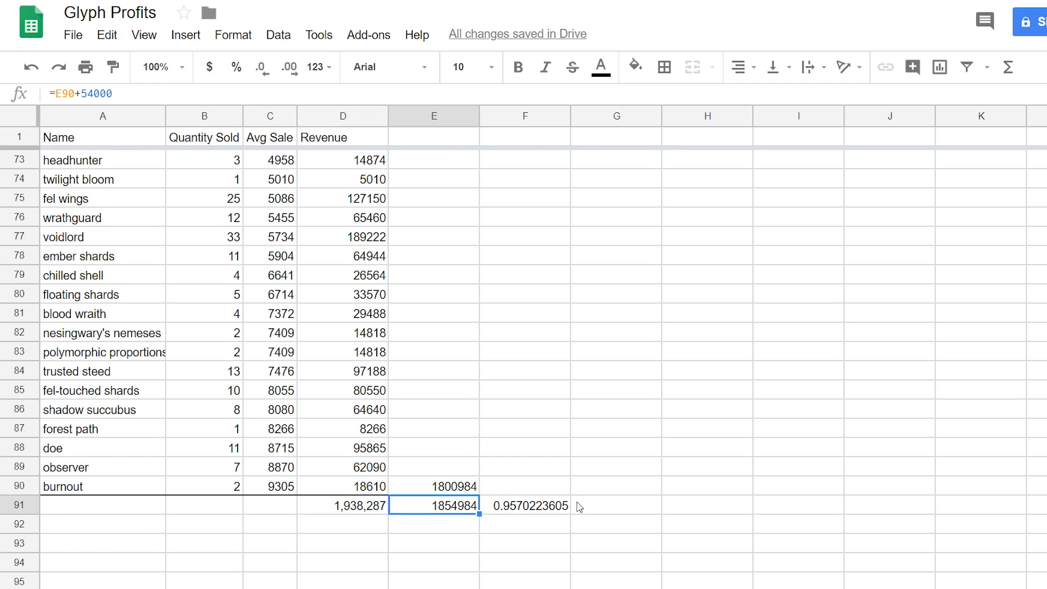
click(590, 507)
text(+)
key(Left)
key(Left)
text(*1.5)
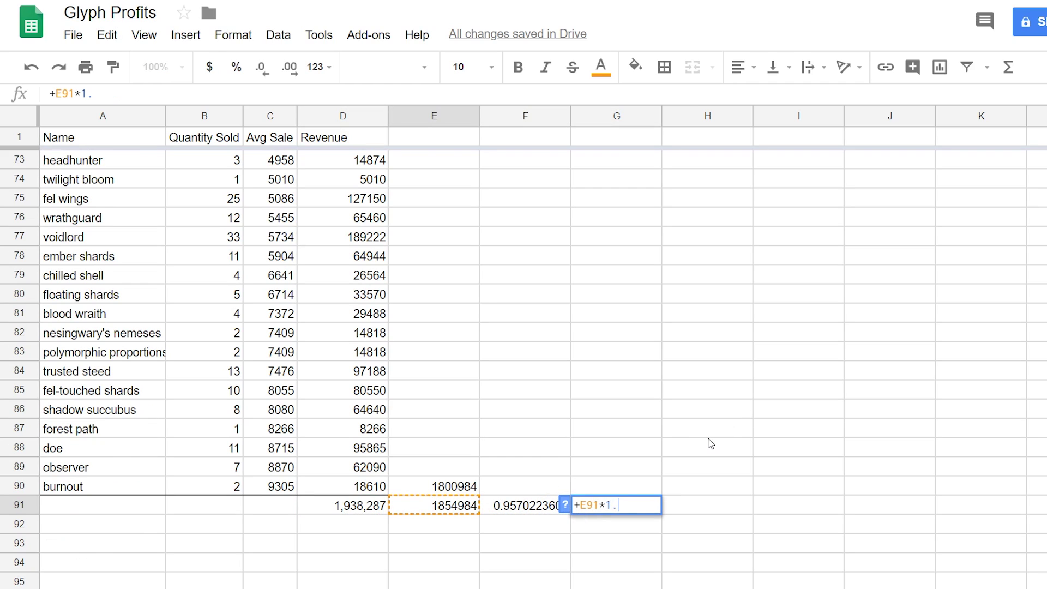
key(Return)
key(Up)
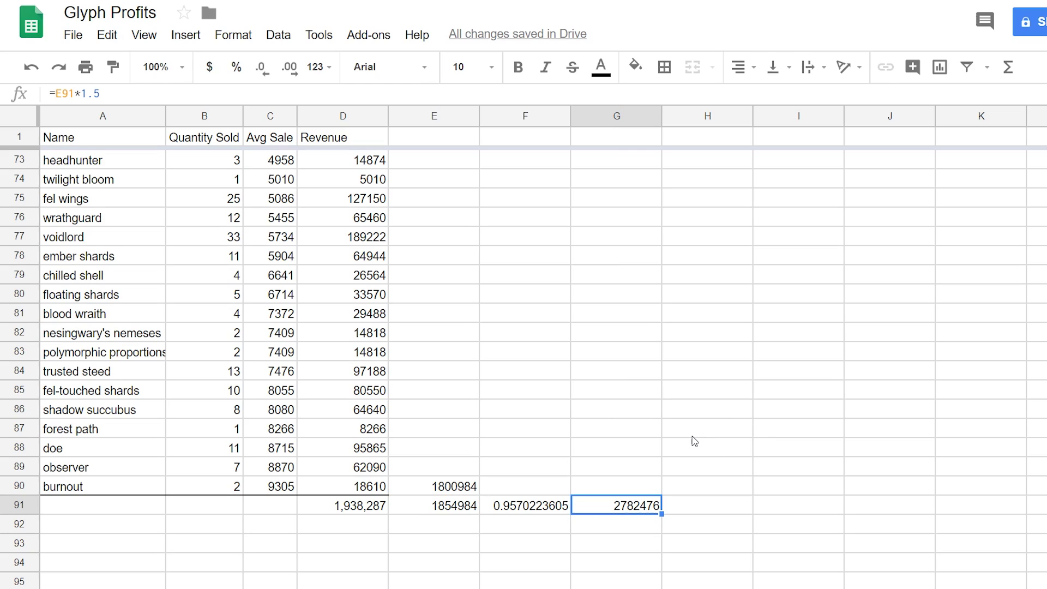
- Select the empty cells E87 to E89 below
scroll(452, 409, down, 1)
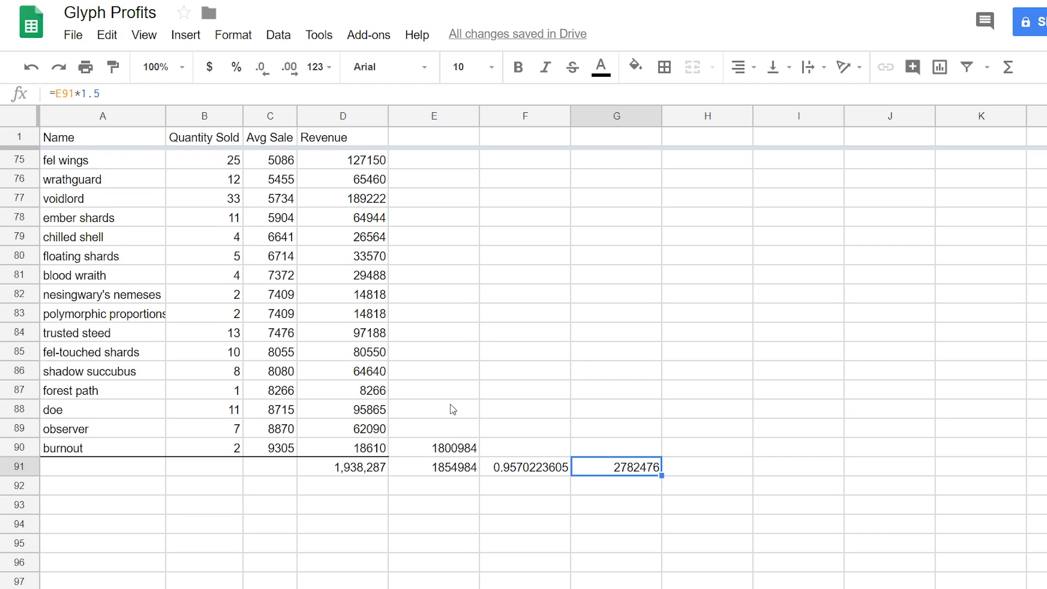
drag(449, 423, 456, 414)
click(461, 397)
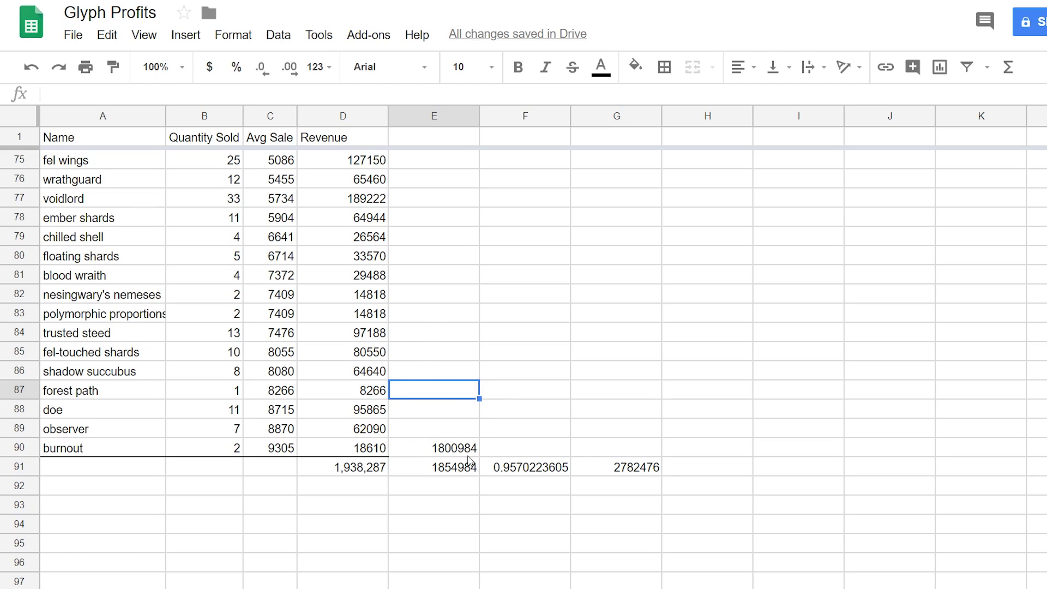
click(433, 428)
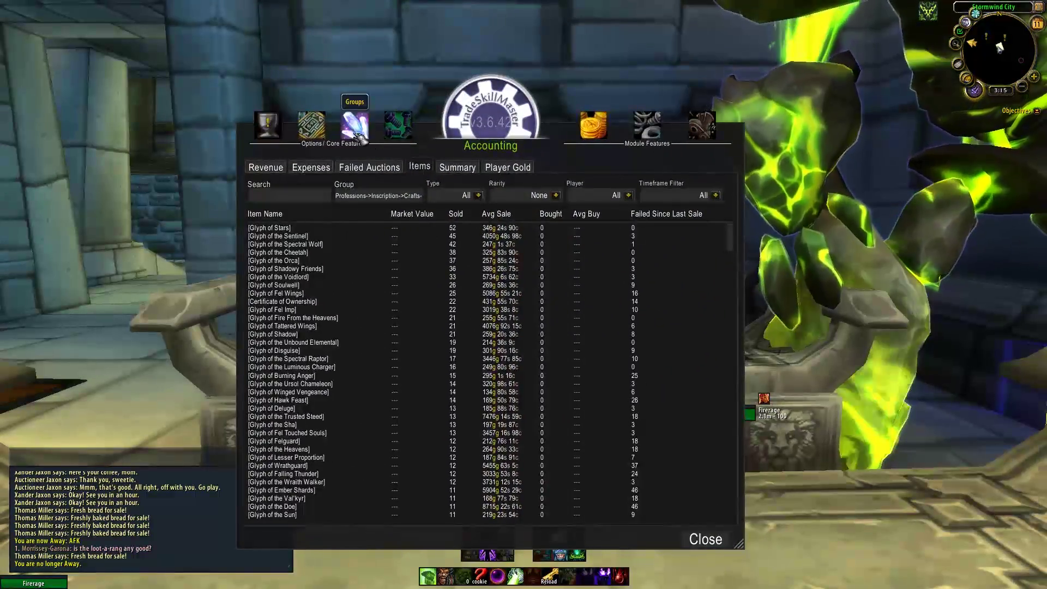
- In TSM Groups, add a 'Legion and sells' subgroup to Inscription > Crafts > Glyphs
click(355, 130)
scroll(306, 365, down, 5)
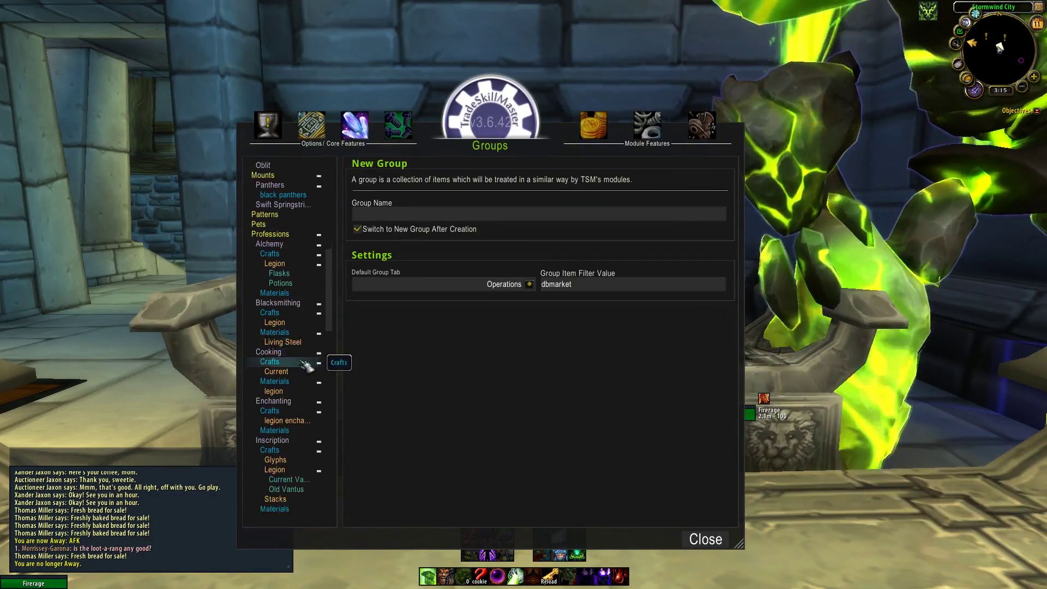
scroll(305, 363, down, 4)
click(304, 343)
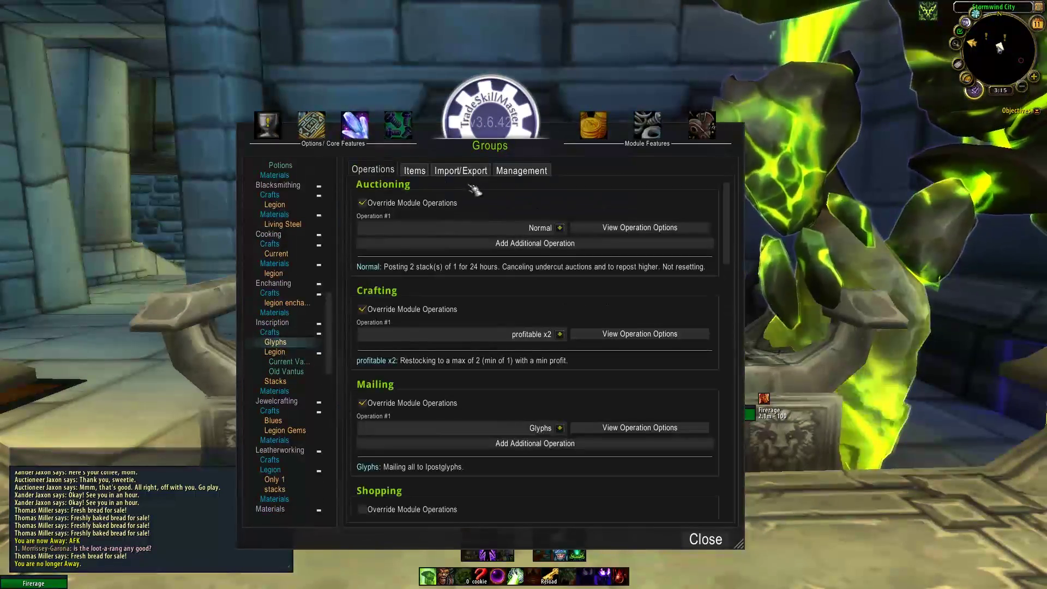
click(508, 171)
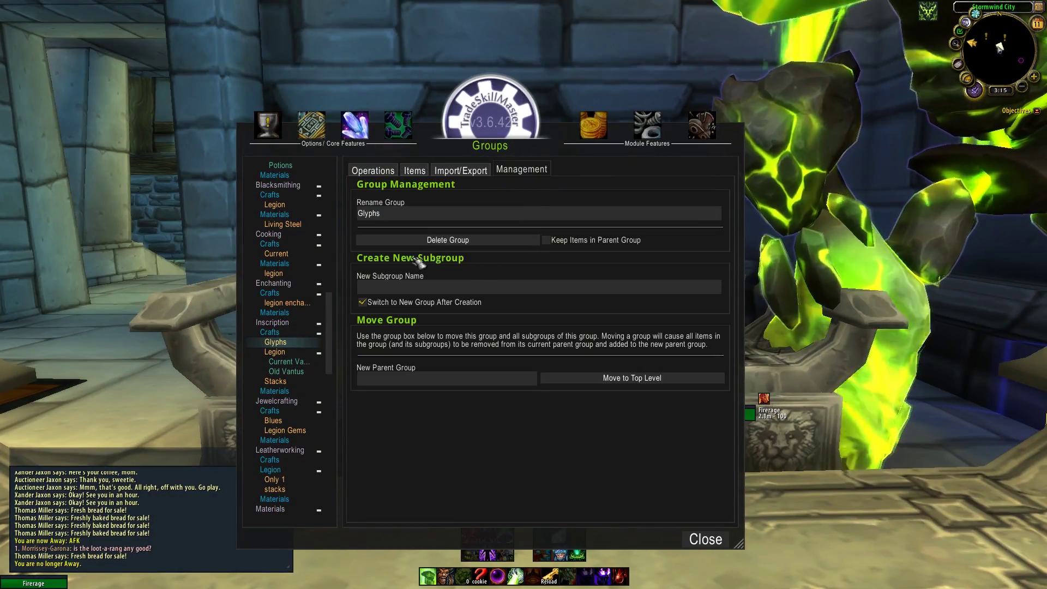
click(414, 286)
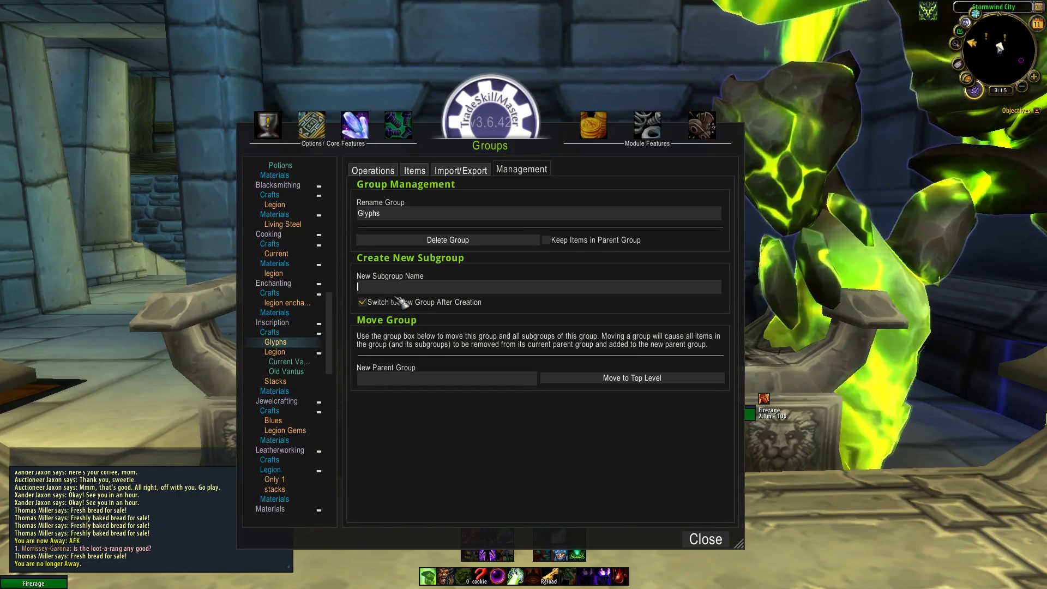
text(Legion)
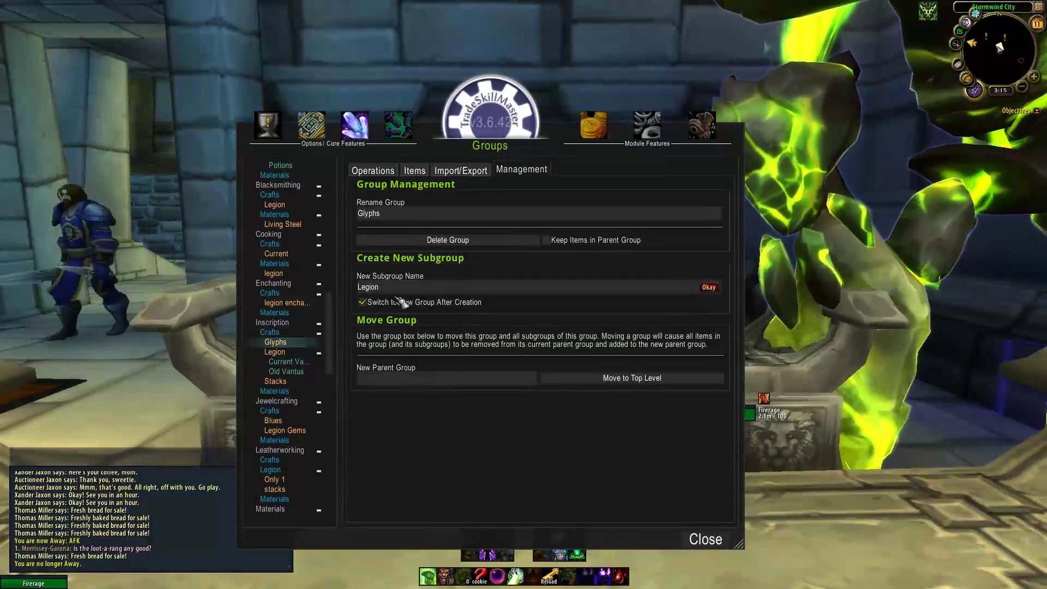
text( and)
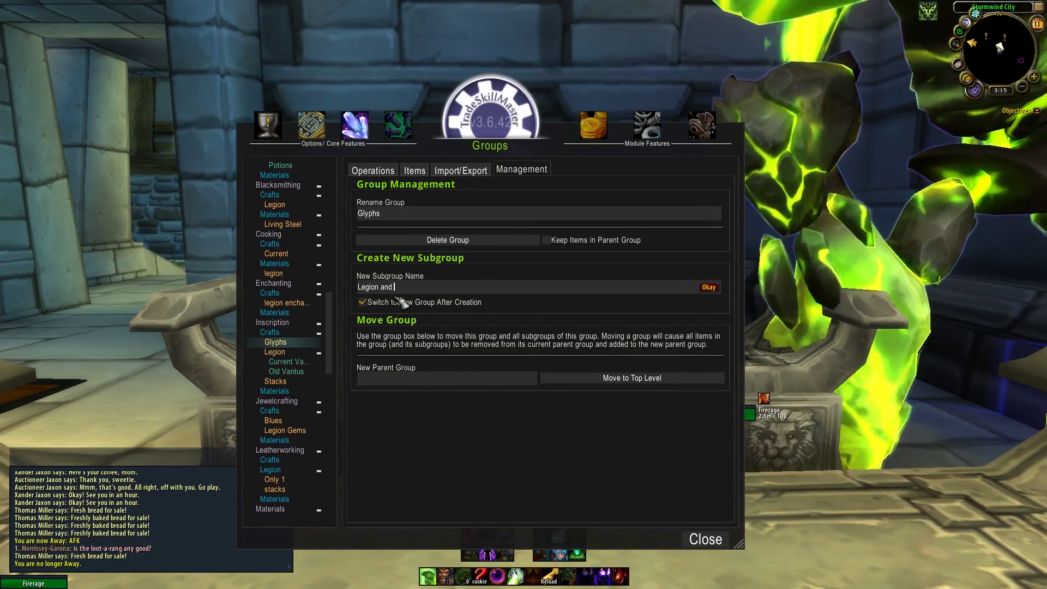
text( sells)
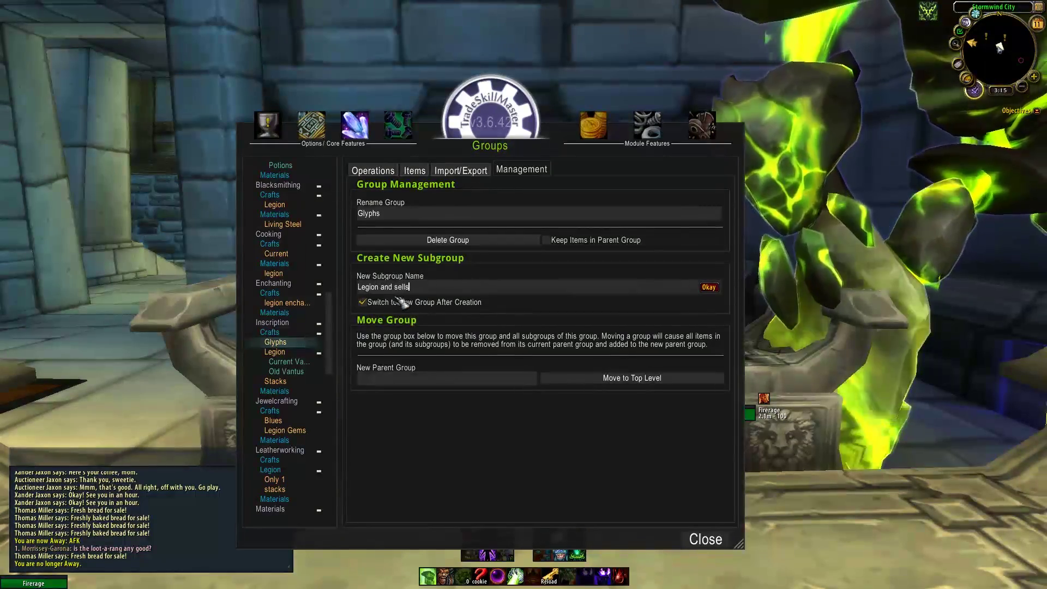
key(Return)
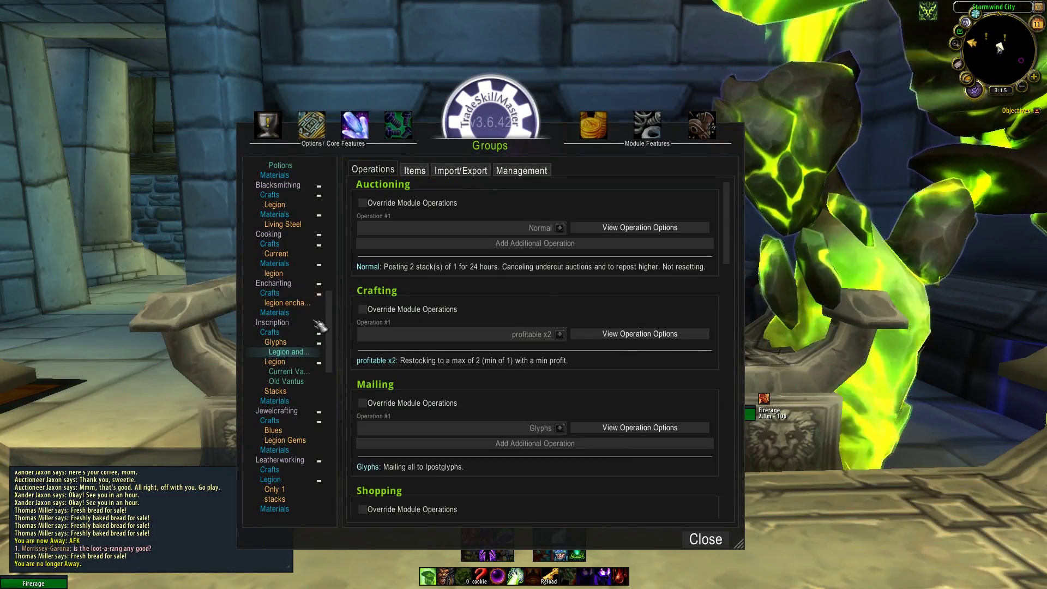
- Add Glyphs of the Cheetah, Stars, Shadowy Friends and Certificate of Ownership to the subgroup
click(294, 352)
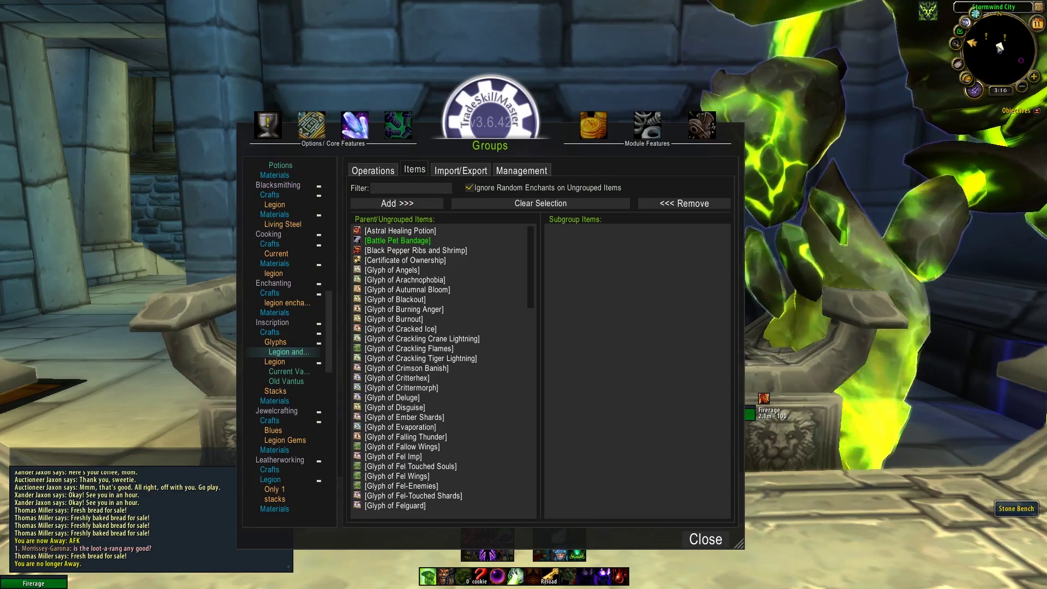
click(424, 193)
text(cheetah)
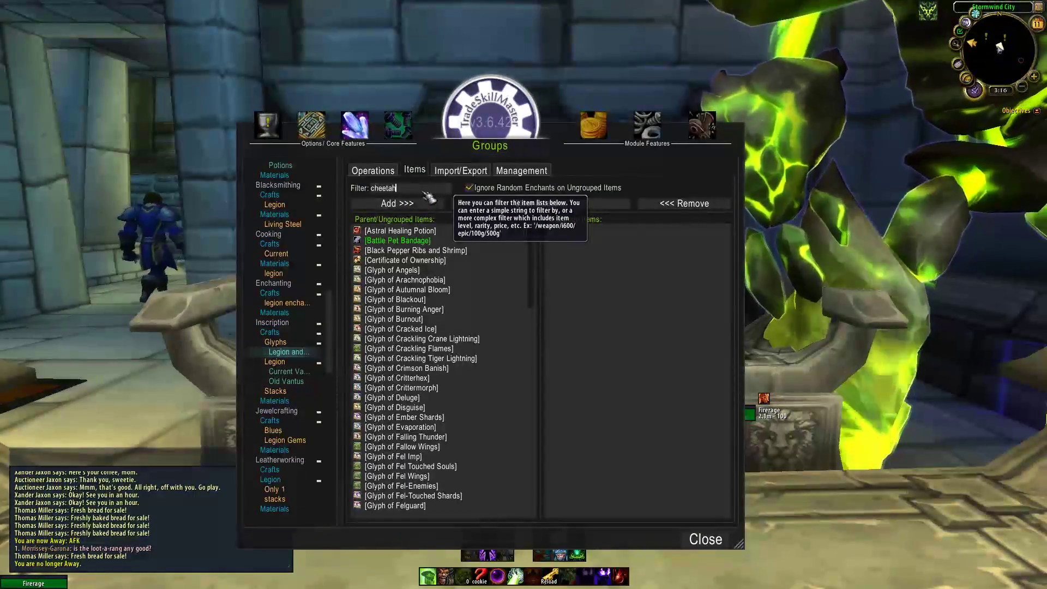
key(Return)
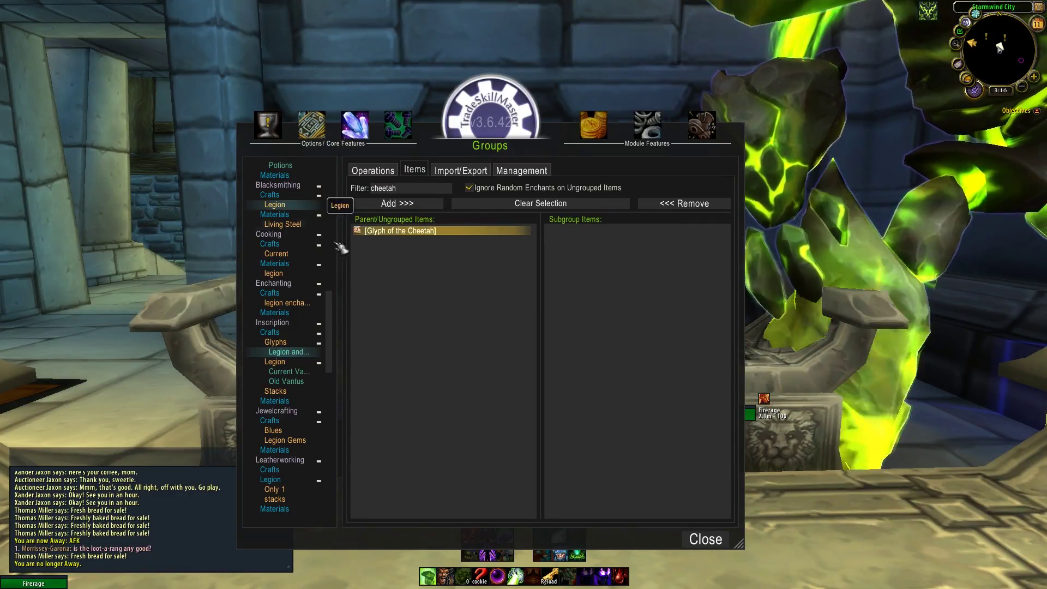
click(413, 204)
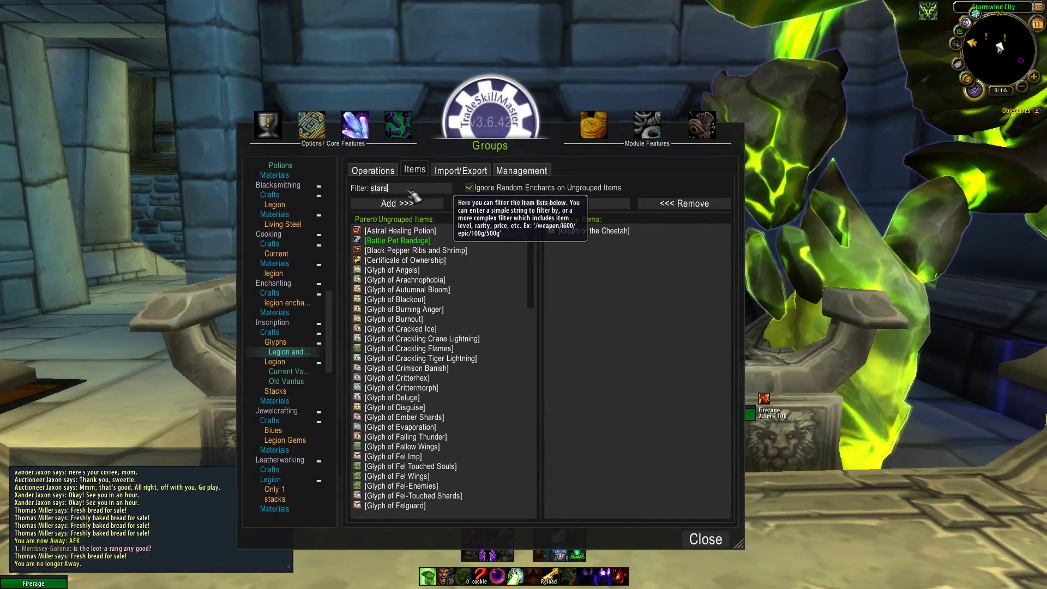
text(stars)
key(Return)
click(406, 203)
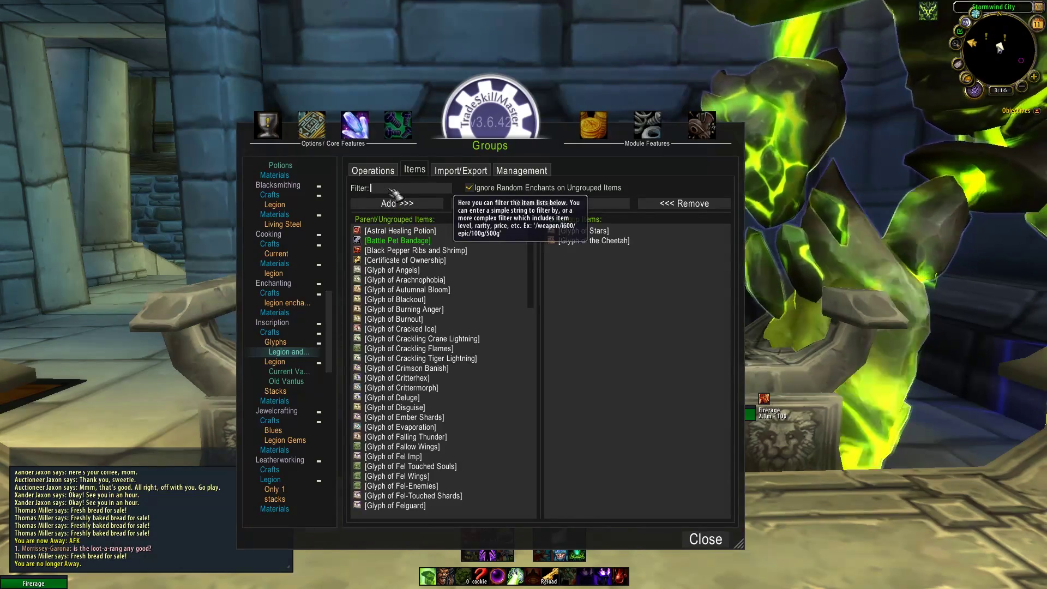
text(shado)
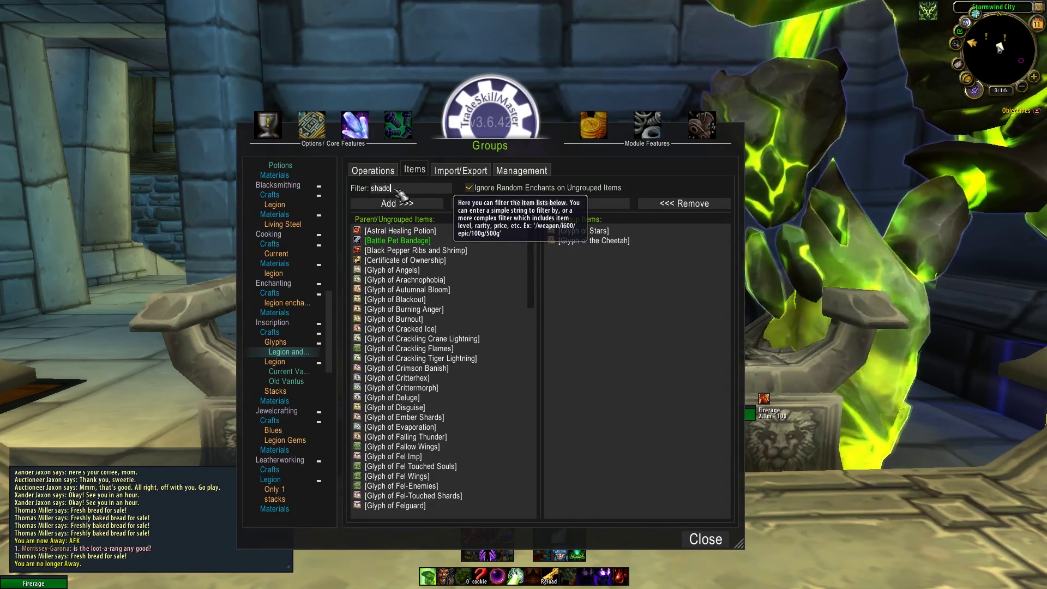
text(wy)
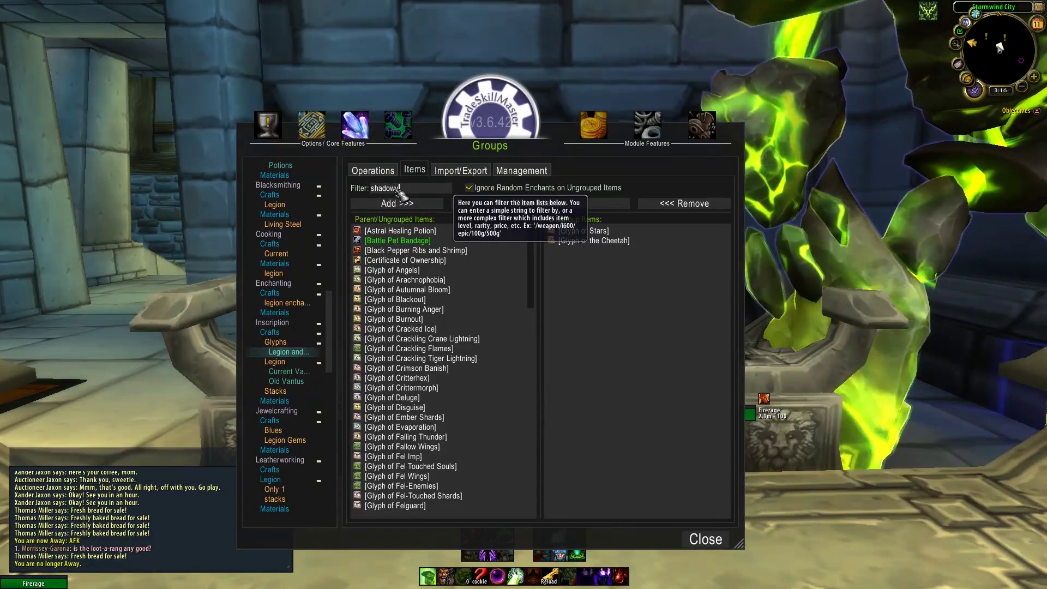
key(Return)
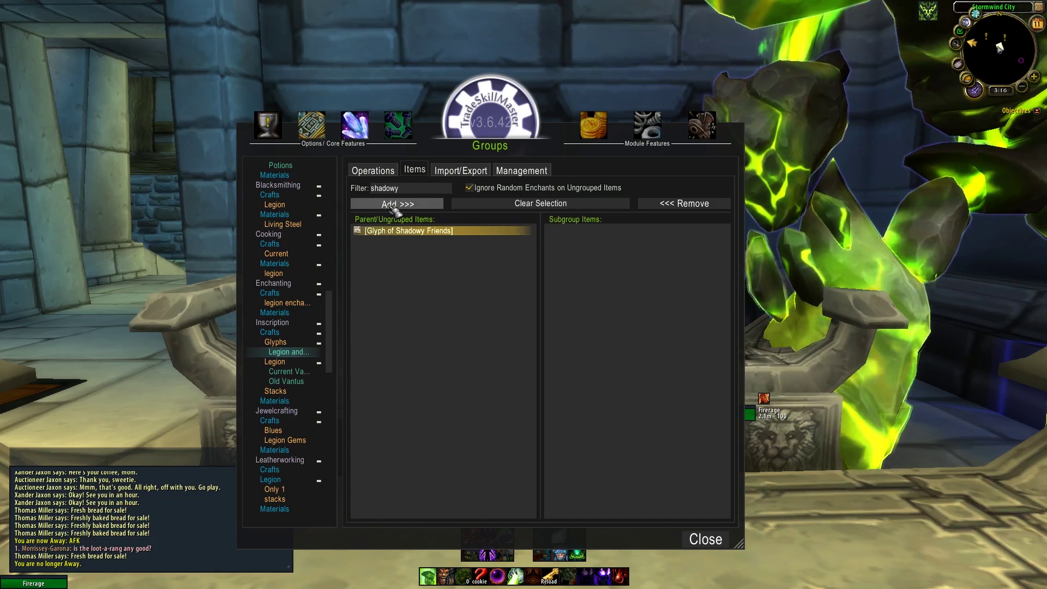
click(392, 207)
text(ce)
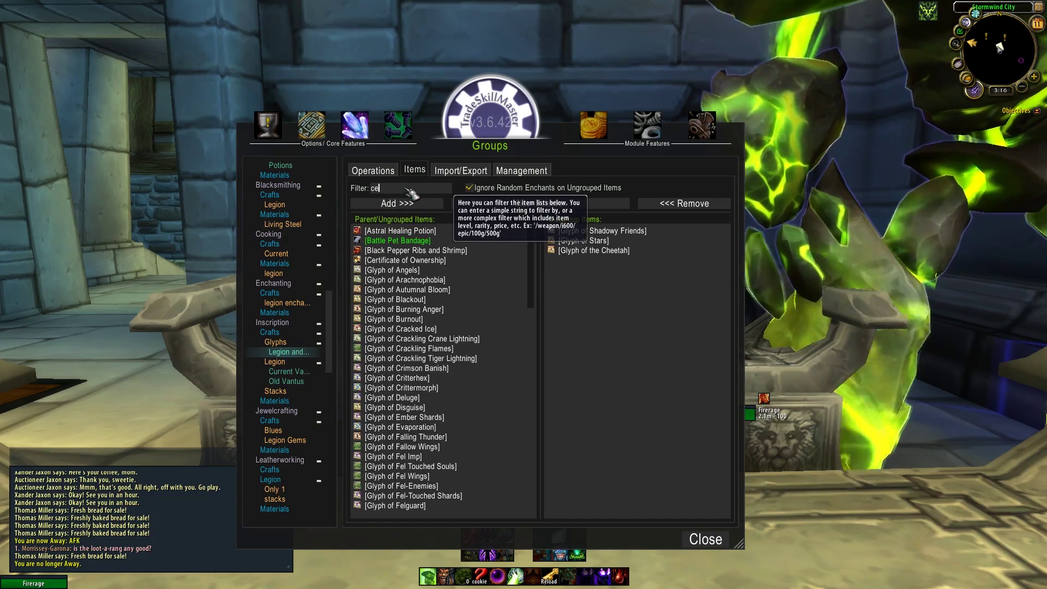
text(rtificate)
key(Return)
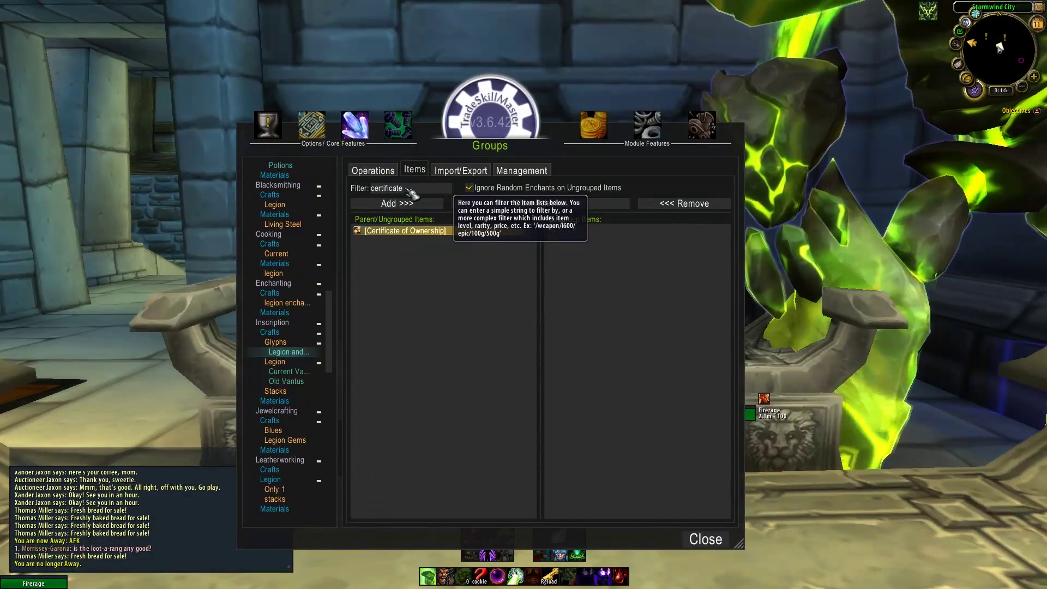
click(403, 204)
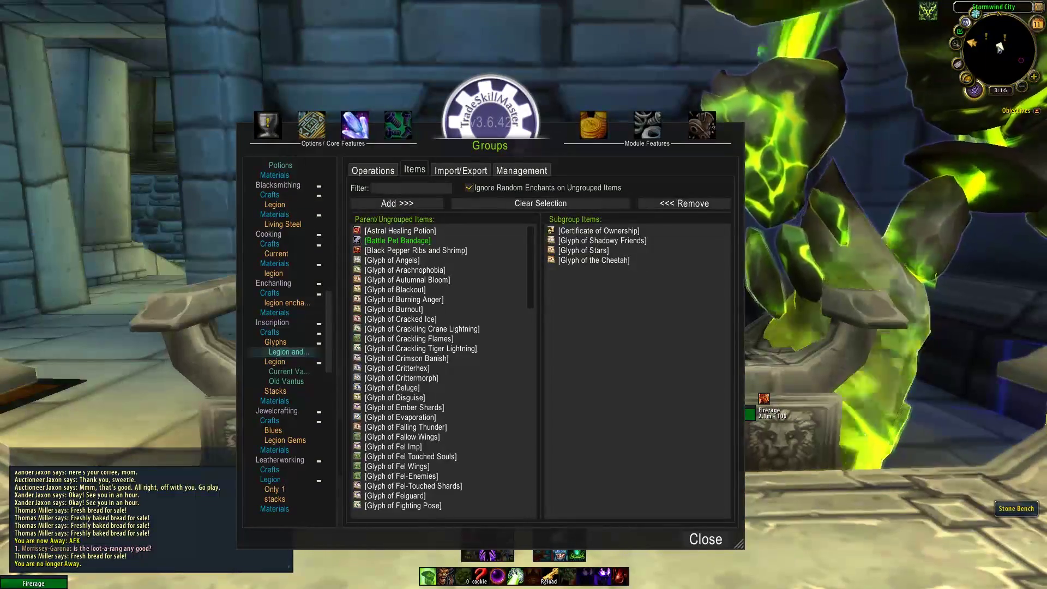
- Filter items by 'spect' and add Glyph of the Spectral Wolf to the subgroup
click(390, 191)
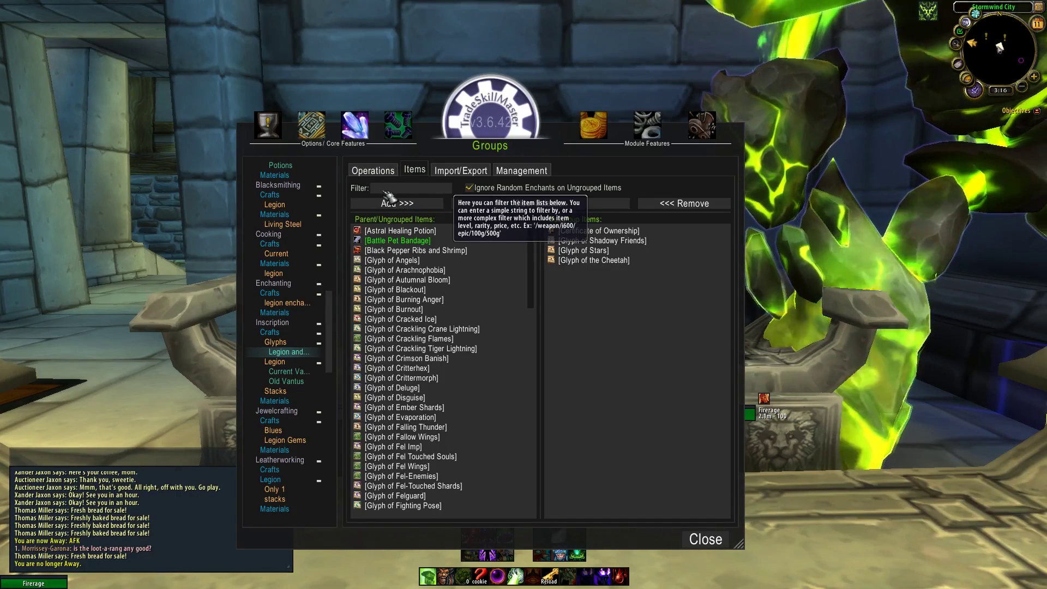
text(spectral)
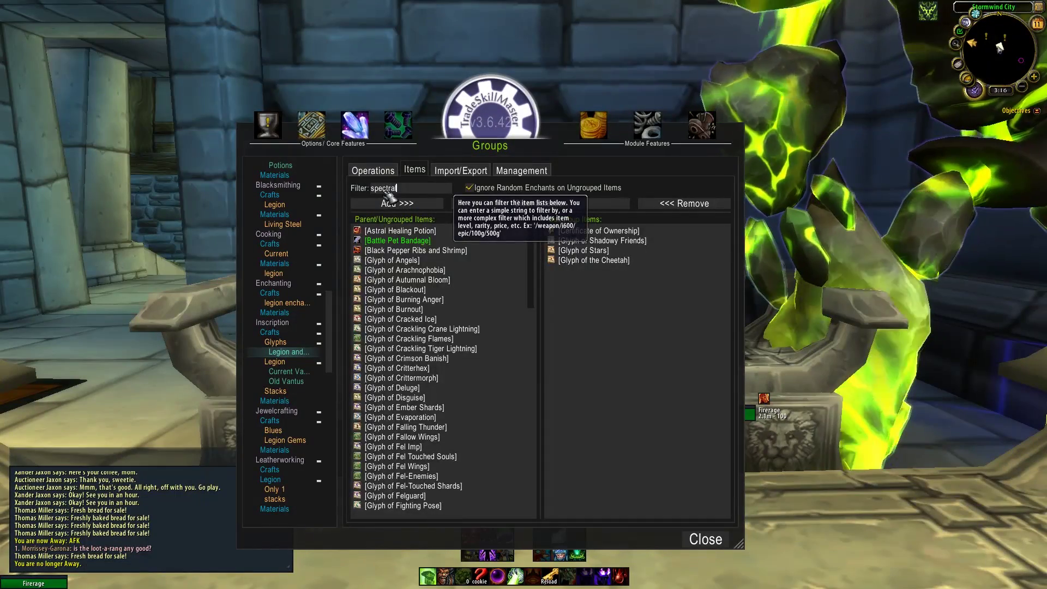
key(Return)
click(415, 240)
click(397, 202)
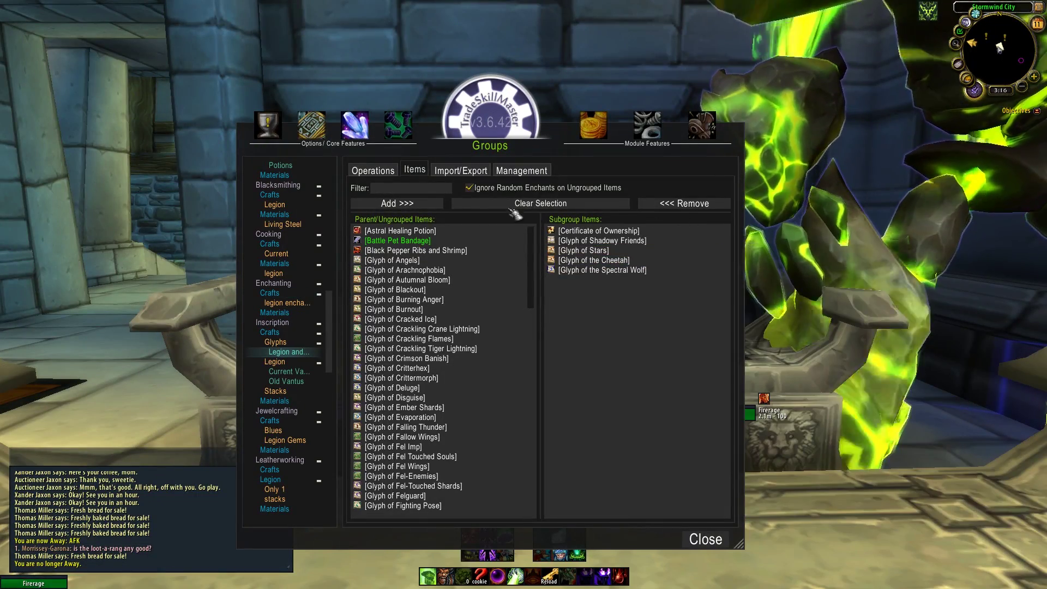
click(594, 232)
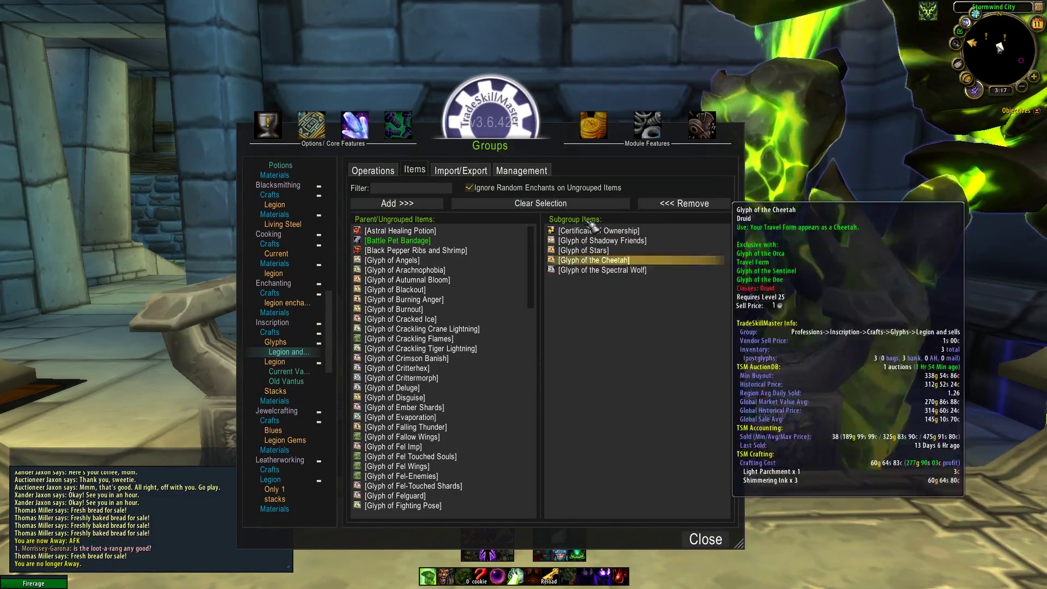
click(583, 241)
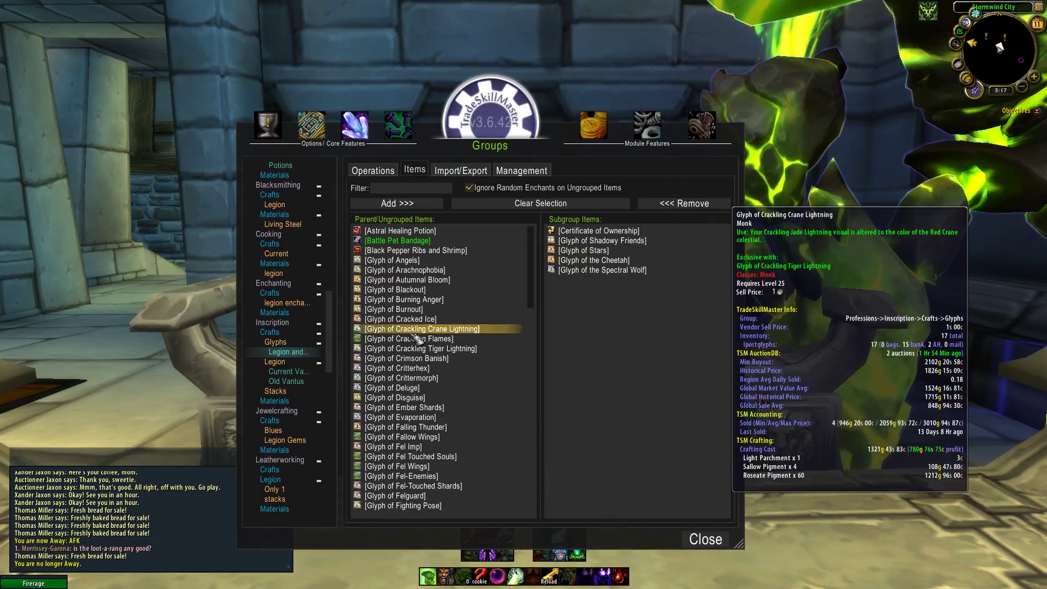
drag(473, 131, 622, 103)
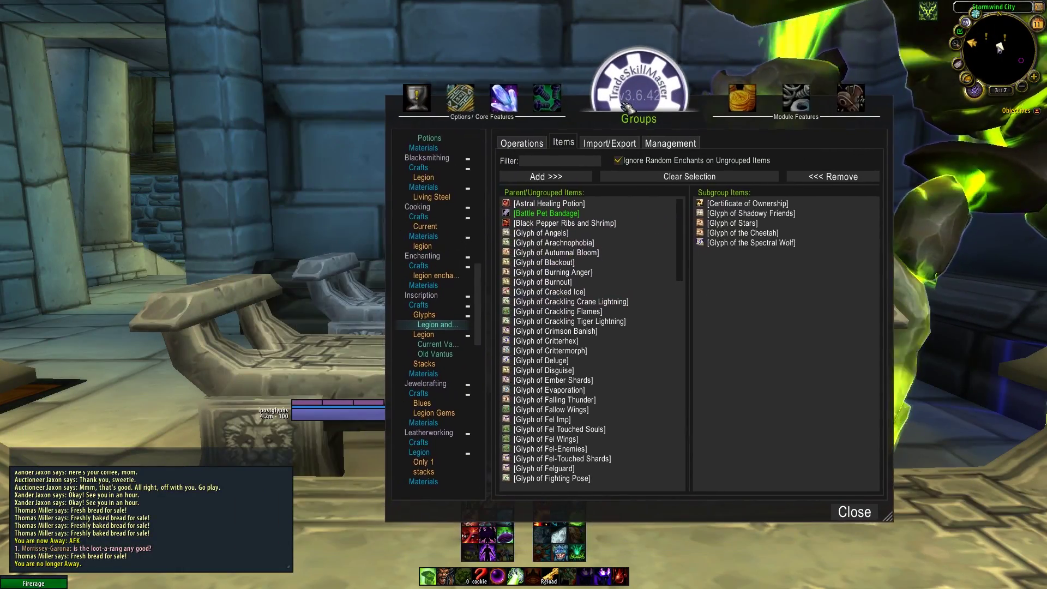
key(k)
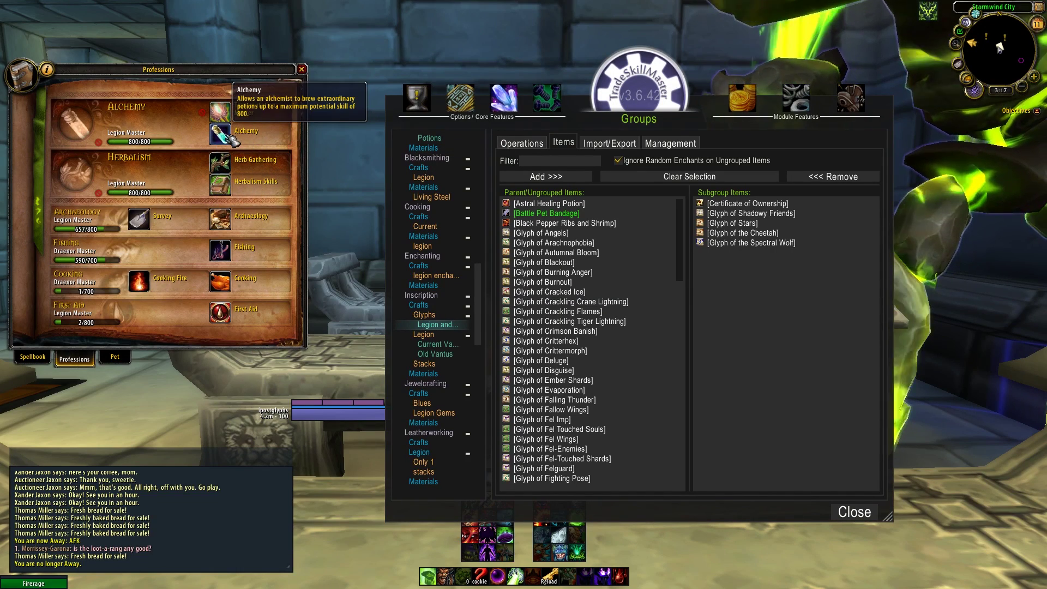
key(b)
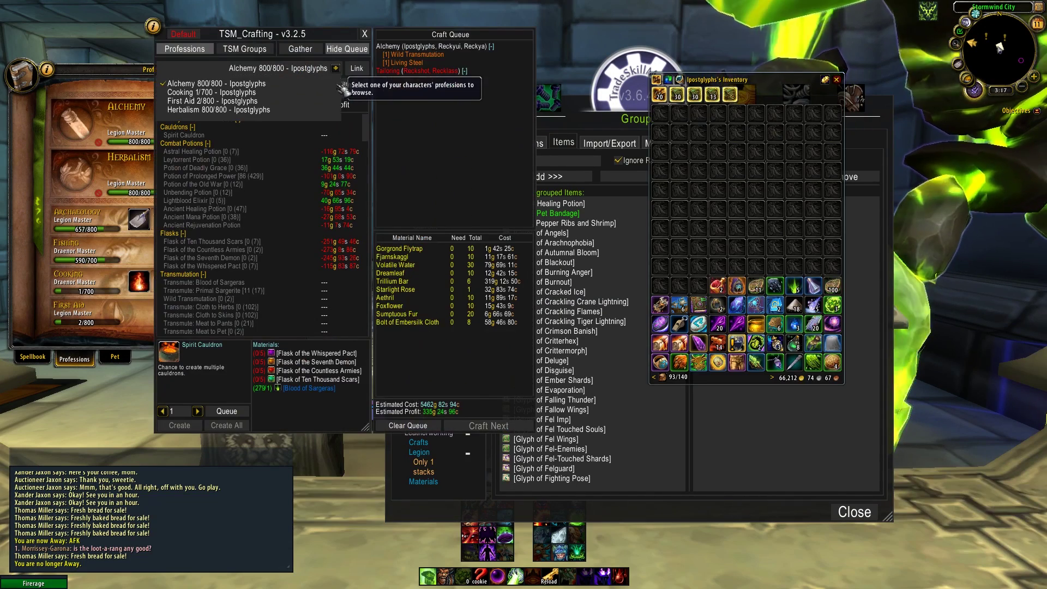
click(336, 69)
click(336, 68)
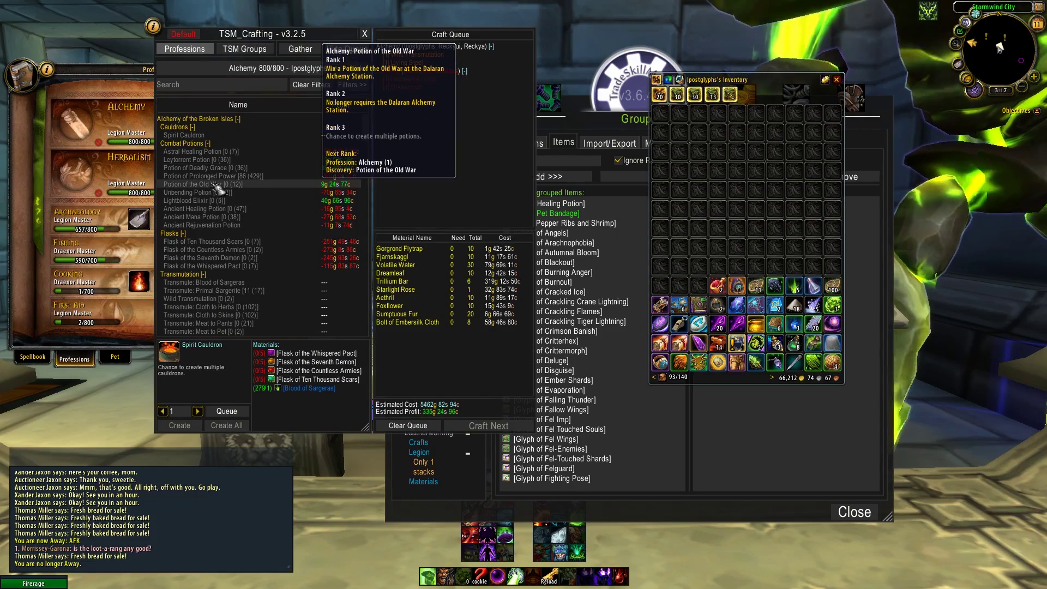
click(239, 211)
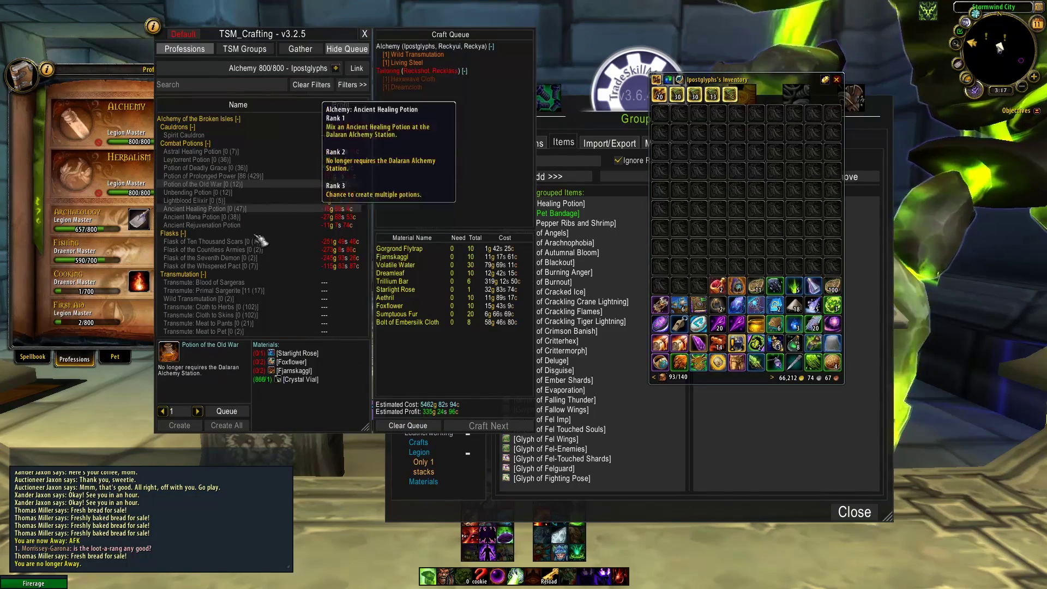
click(240, 226)
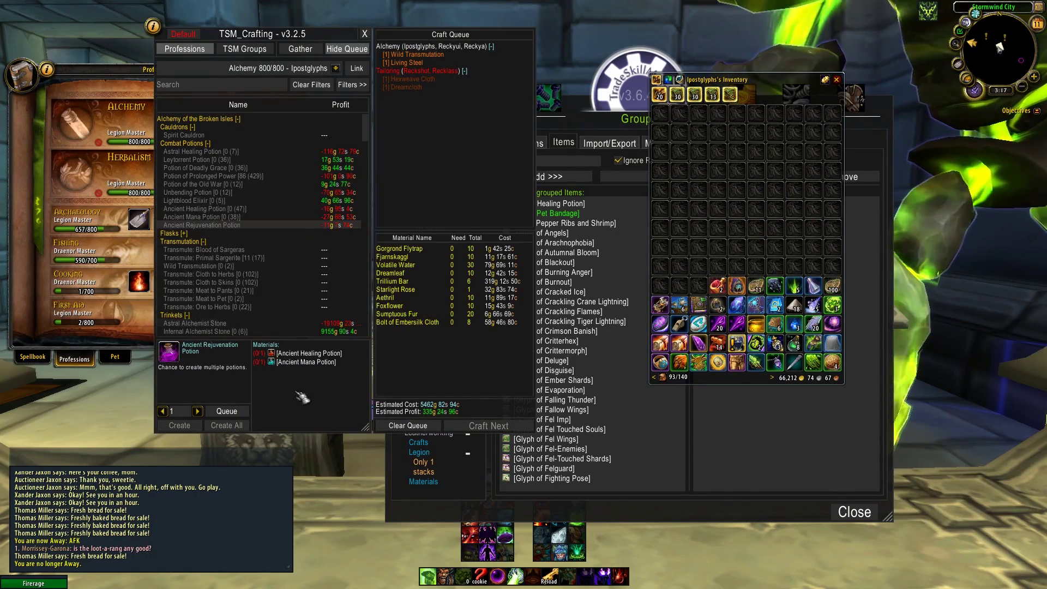
click(365, 34)
click(303, 70)
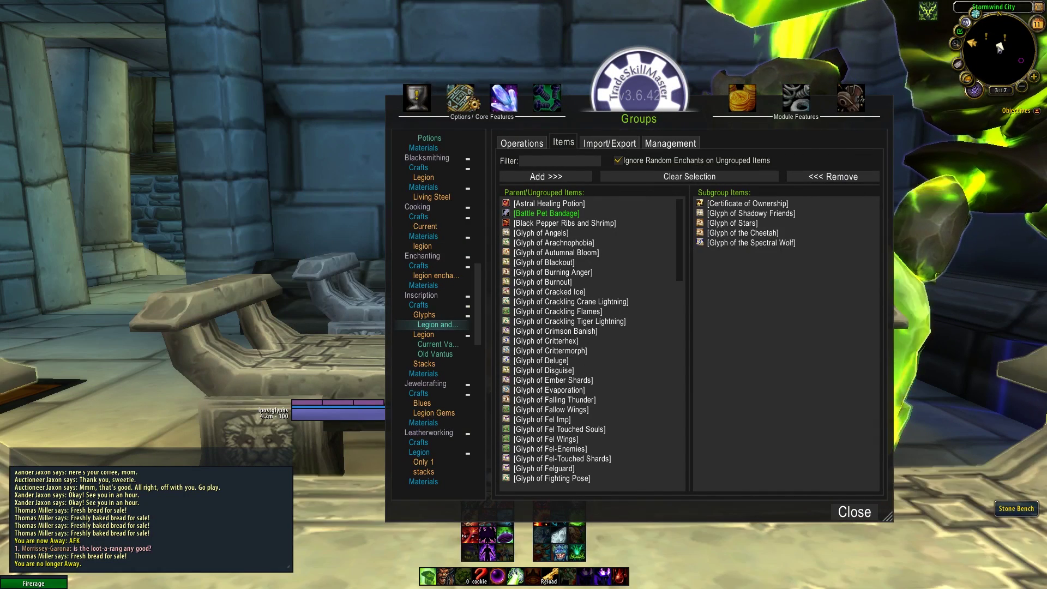
- List all shared TSM groups filtered by name to 'glyphs'
drag(654, 100, 775, 97)
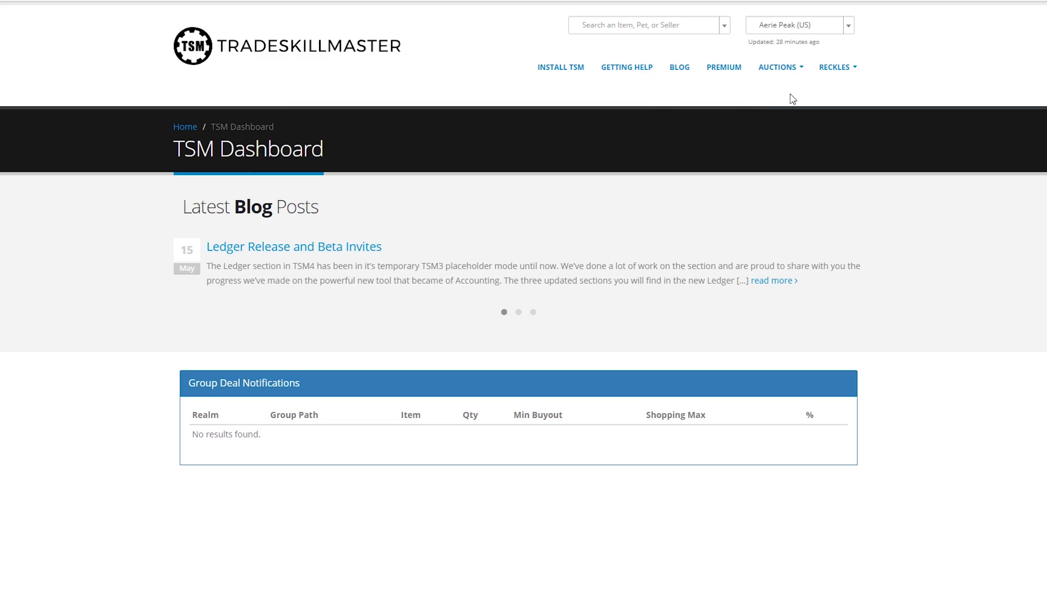
click(779, 67)
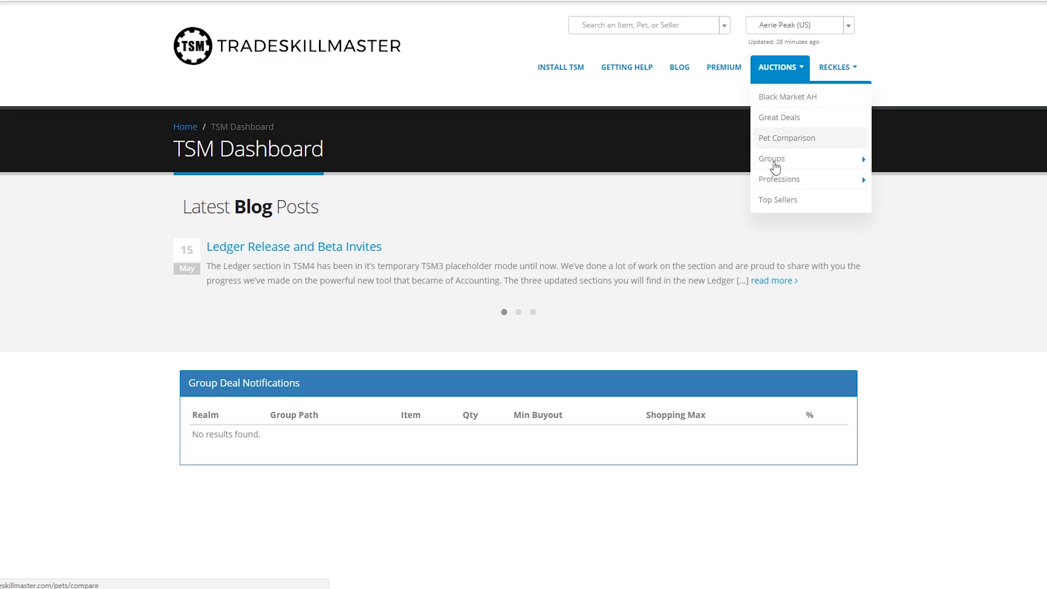
mouse_move(787, 164)
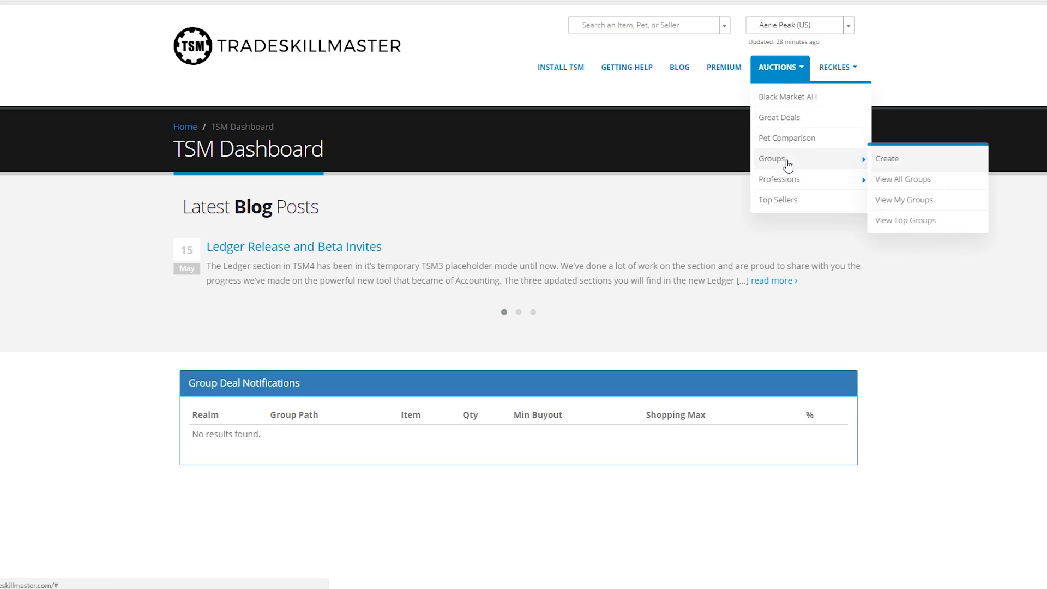
click(912, 186)
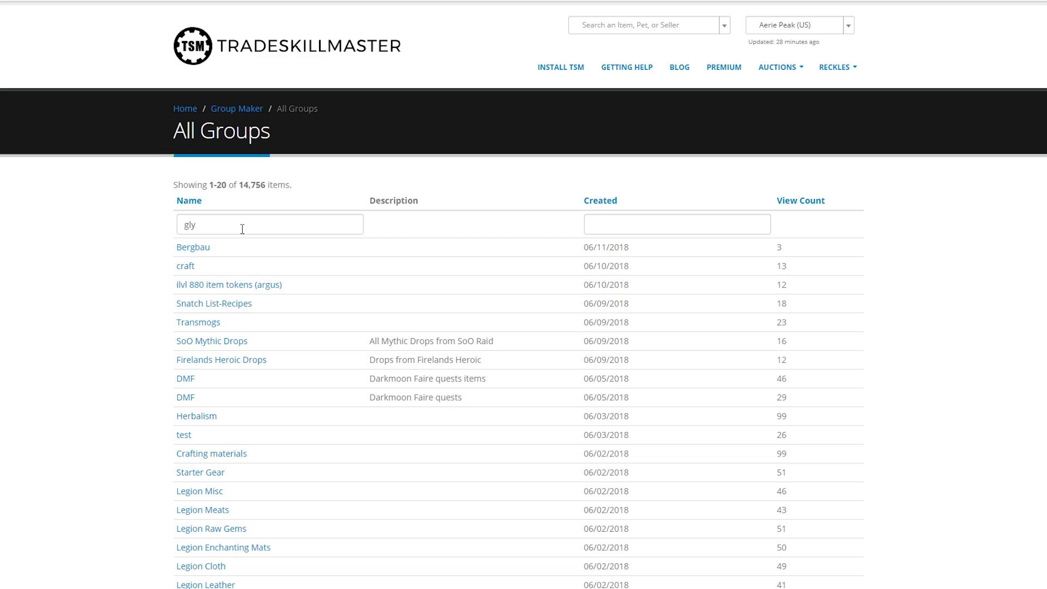
key(Return)
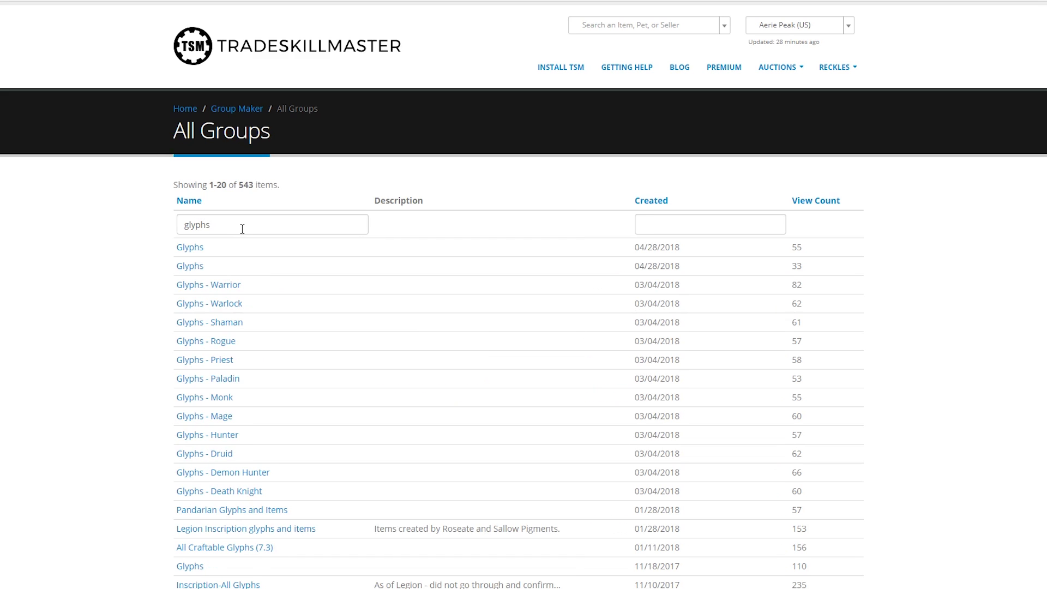
- Open Legion Inscription glyphs and, from page 3, the Legion Glyphs group in new tabs
scroll(258, 269, down, 5)
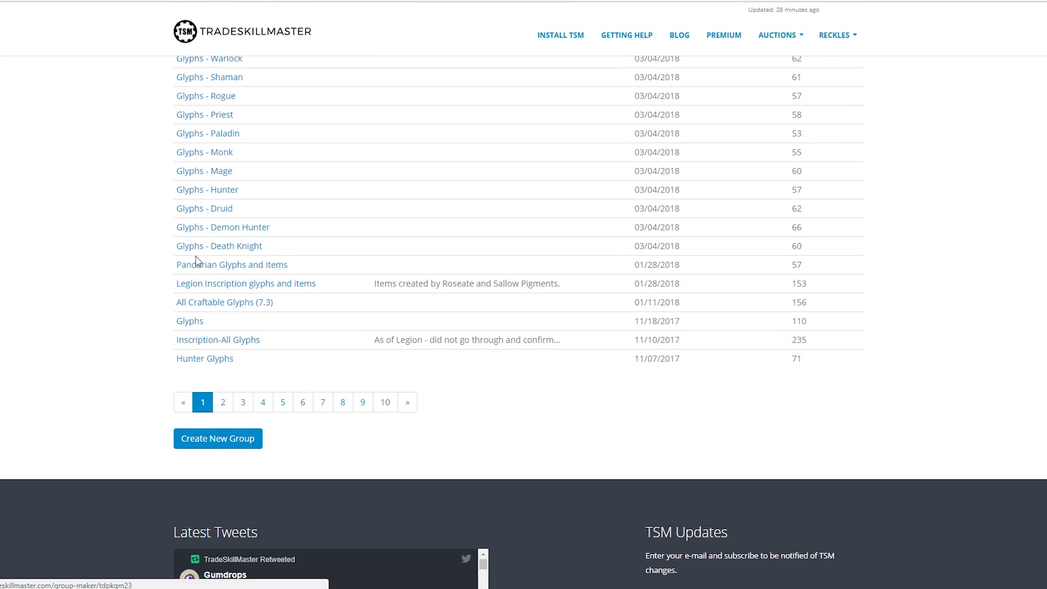
right_click(246, 289)
click(278, 293)
click(223, 404)
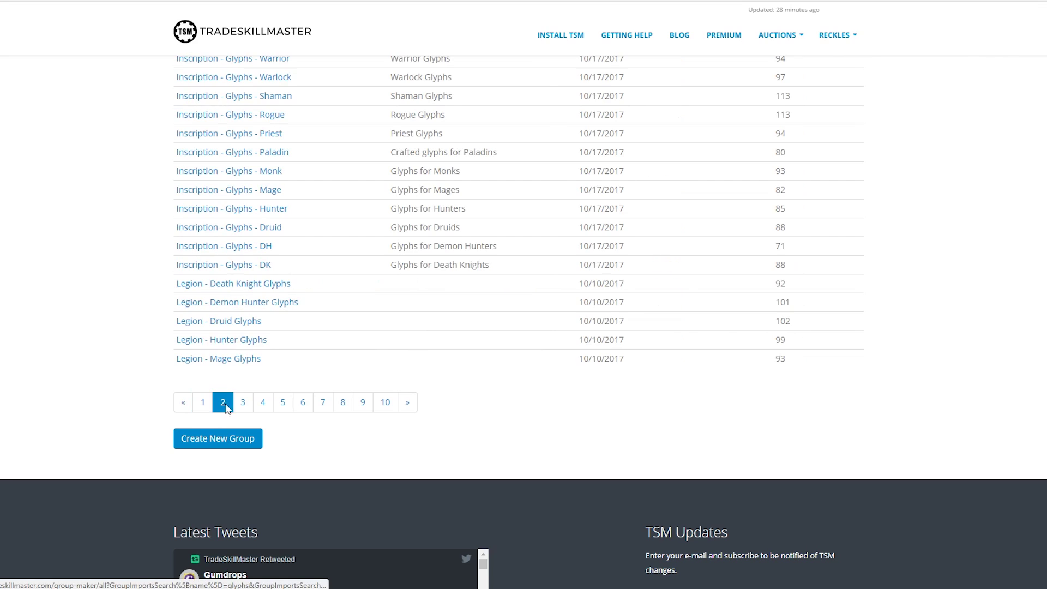
scroll(229, 327, up, 4)
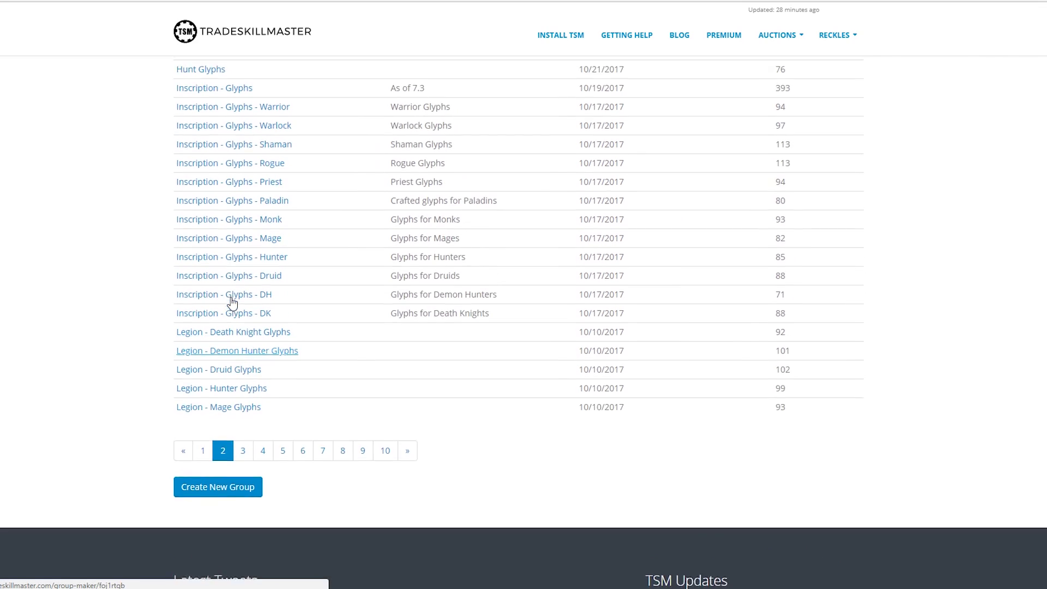
scroll(232, 303, down, 8)
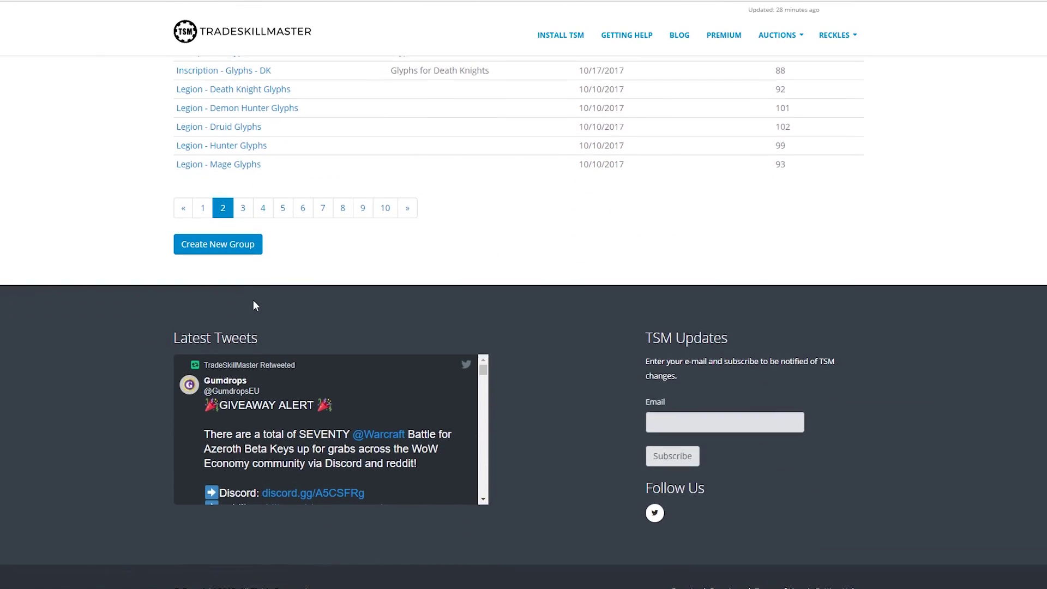
scroll(253, 305, up, 3)
click(242, 345)
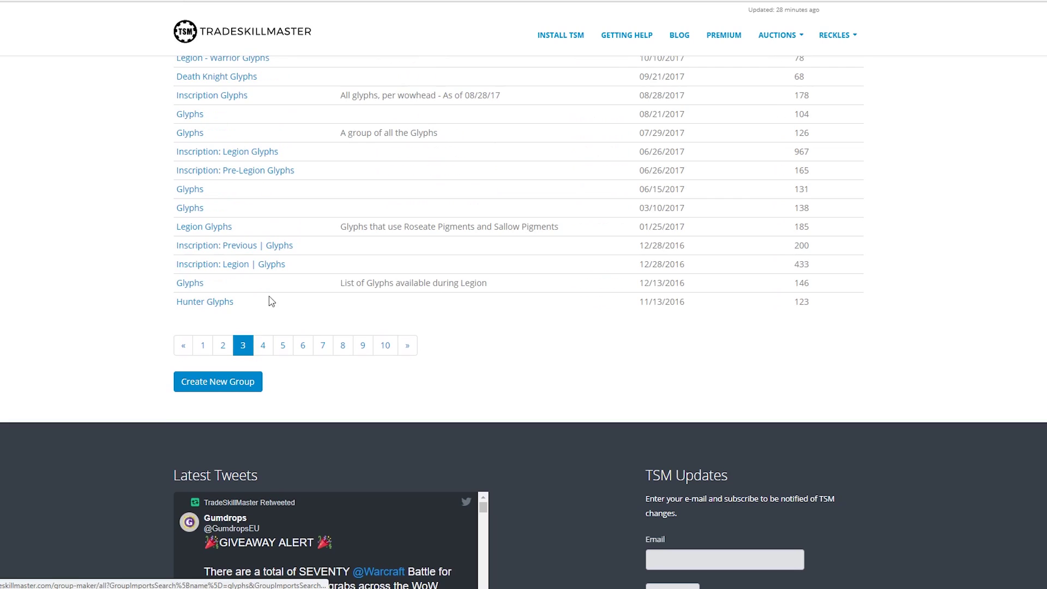
scroll(282, 307, up, 3)
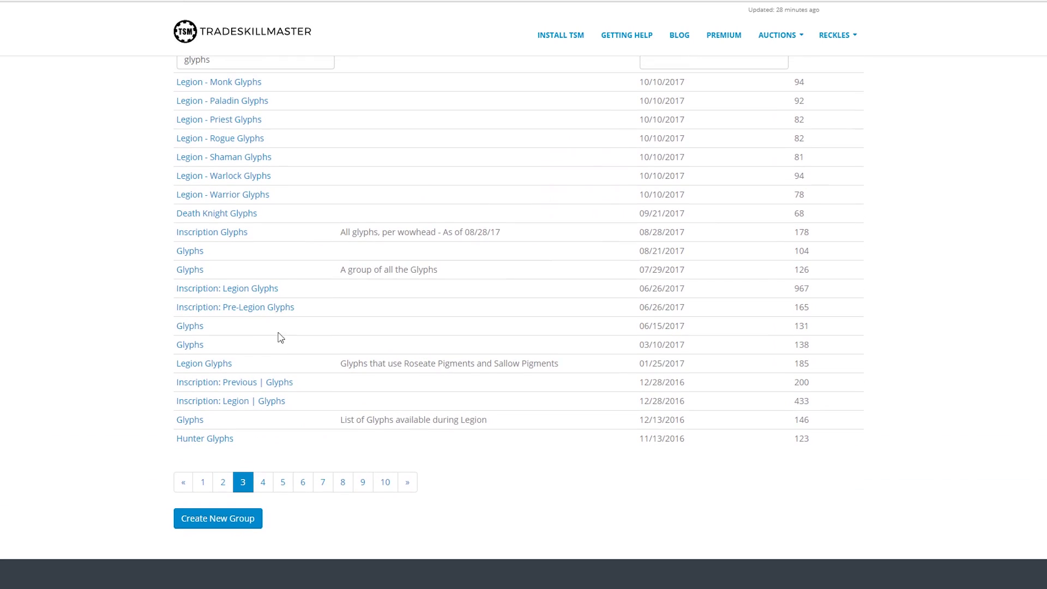
right_click(213, 364)
click(255, 369)
key(ctrl+Tab)
- Select the Legion Glyphs group's entire import string
scroll(160, 331, down, 3)
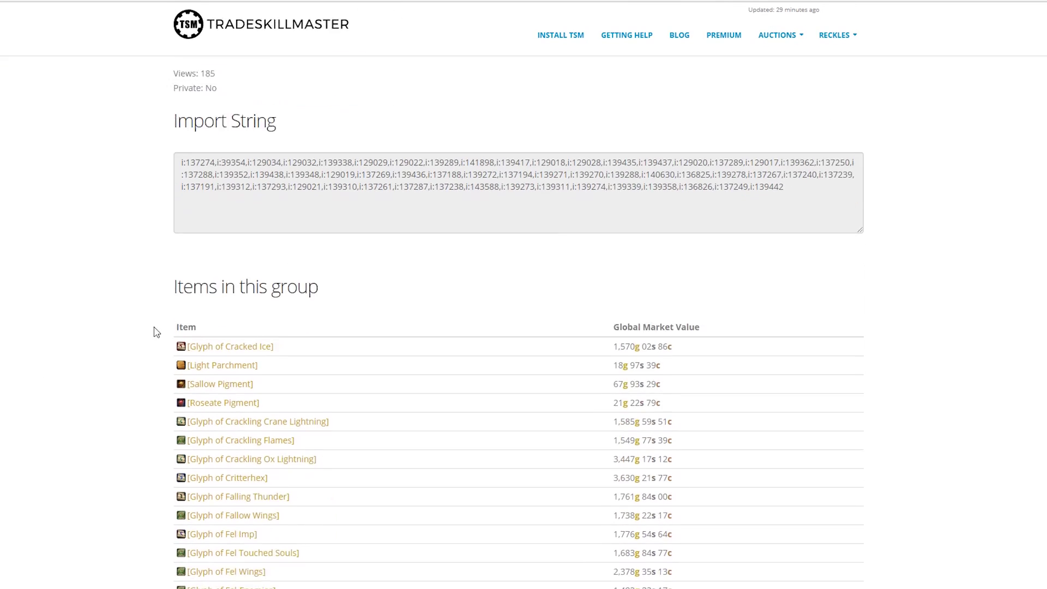
scroll(160, 331, down, 1)
scroll(316, 250, down, 1)
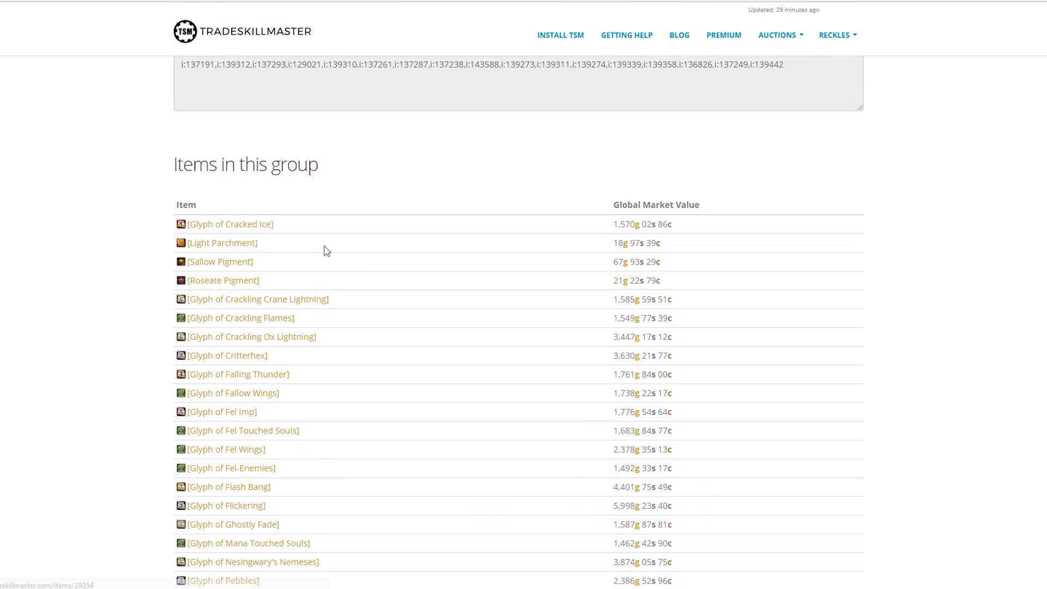
mouse_move(222, 247)
scroll(362, 245, up, 3)
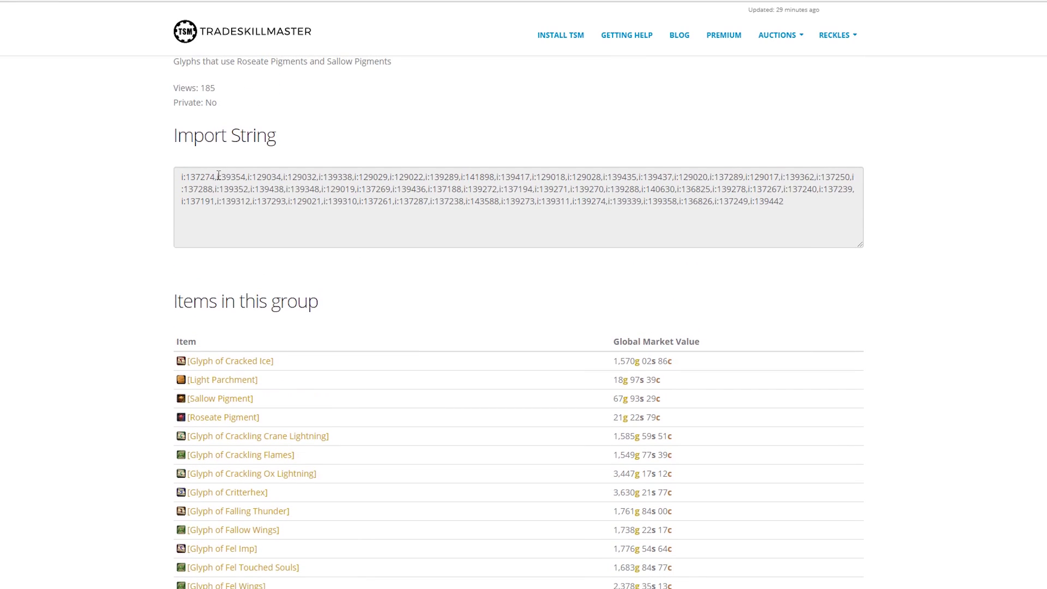
click(218, 175)
scroll(362, 327, up, 2)
scroll(163, 240, down, 5)
mouse_move(210, 257)
scroll(469, 327, down, 10)
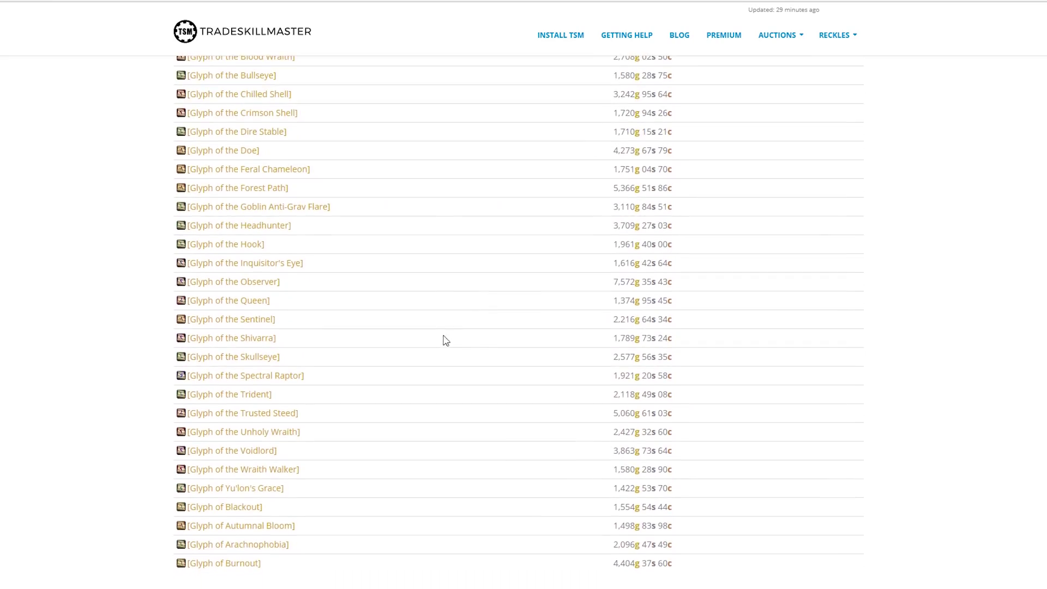
scroll(439, 341, down, 5)
scroll(436, 340, up, 15)
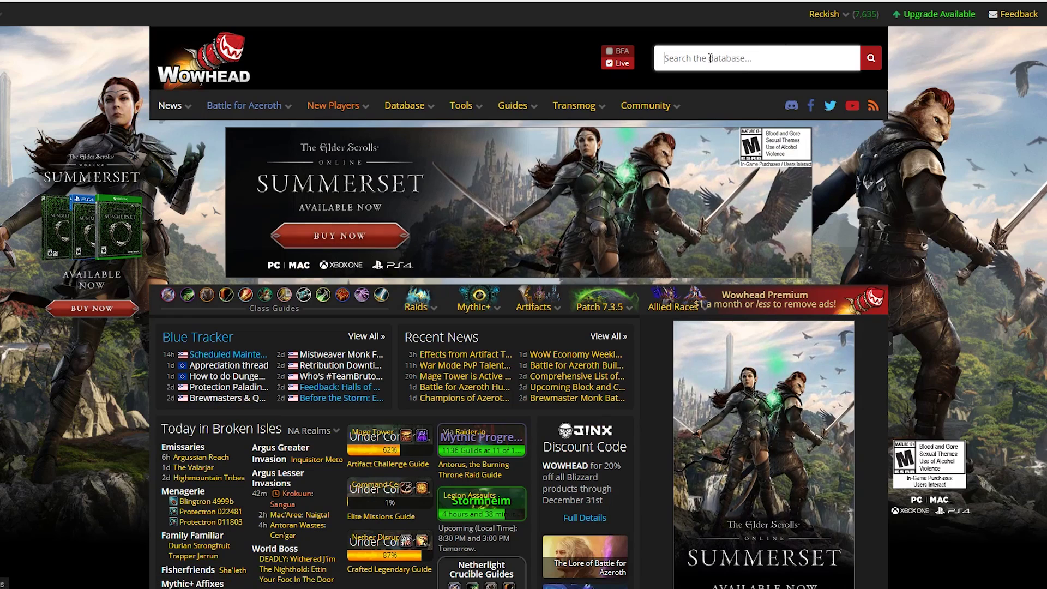
- Search Wowhead for roseate pigment and filter its Reagent for list to 'gly'
text(roseate pig)
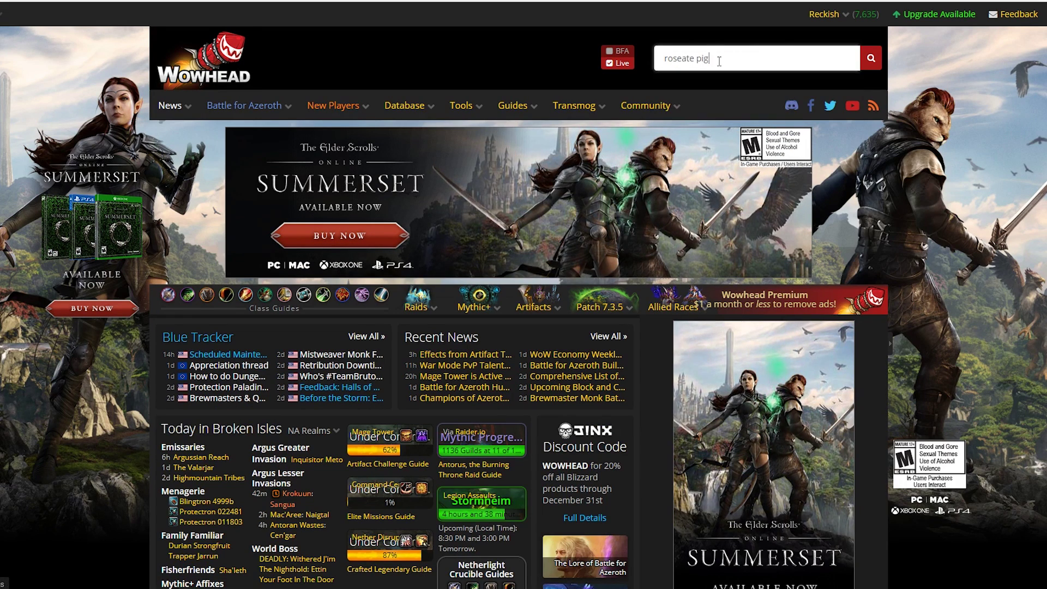
text(ment)
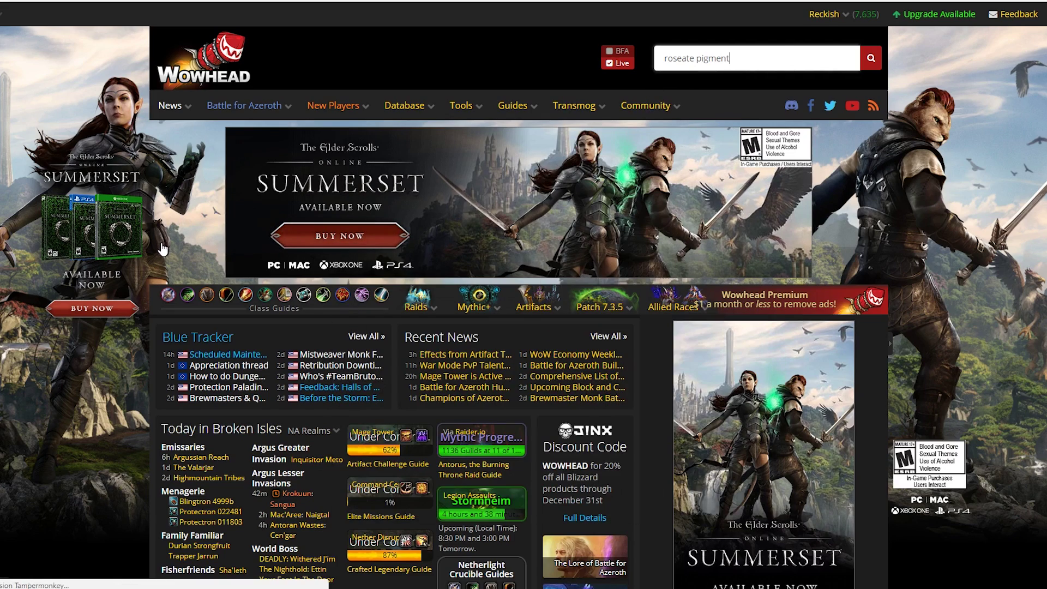
key(Return)
scroll(385, 310, down, 5)
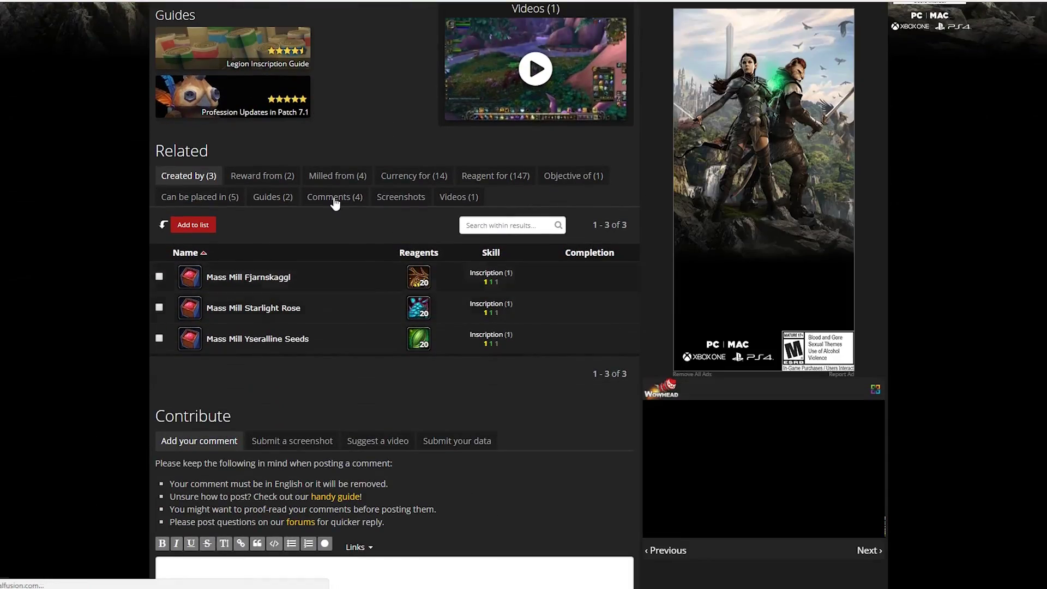
click(500, 176)
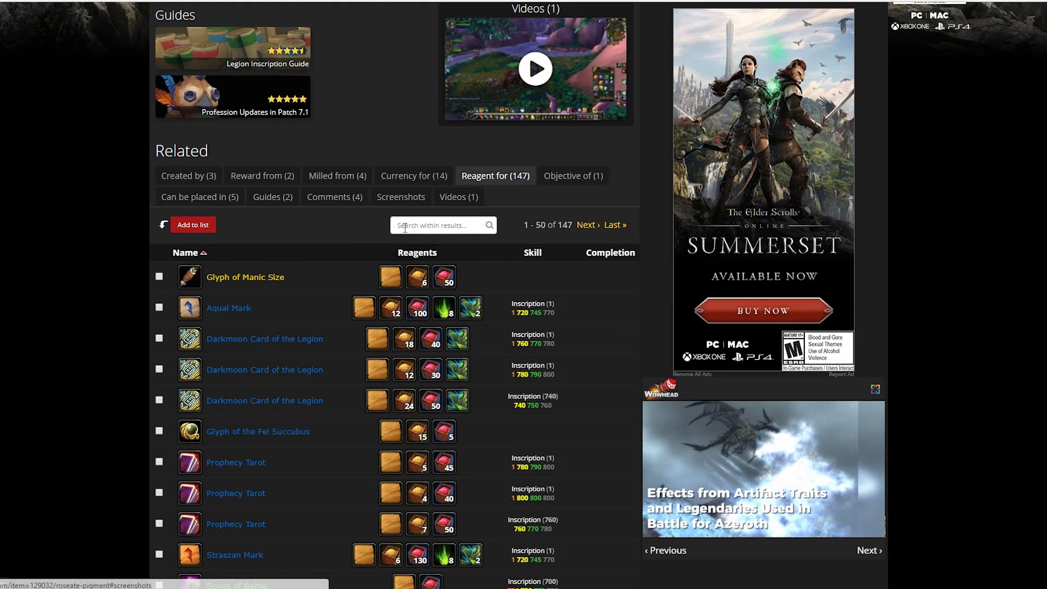
click(414, 228)
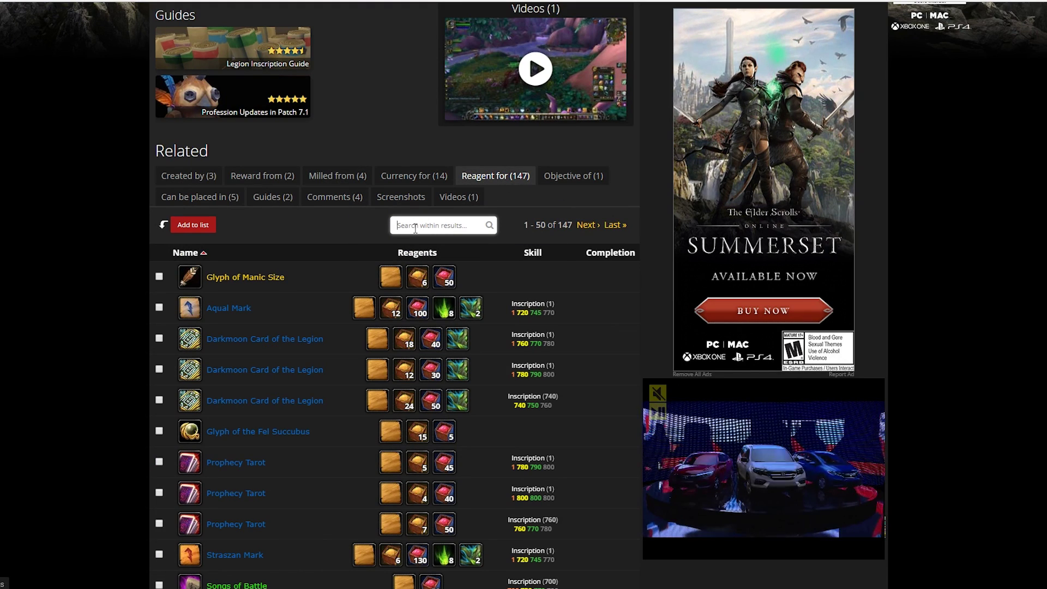
text(glyph)
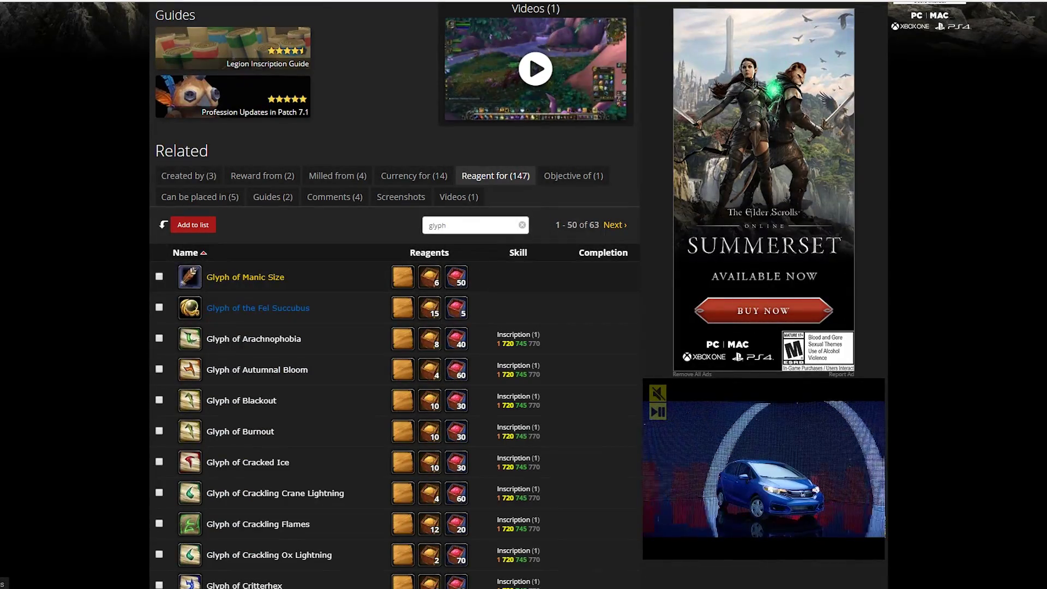
- Select the glyph rows from Arachnophobia downward in the results
drag(168, 274, 106, 523)
click(106, 488)
scroll(122, 463, down, 5)
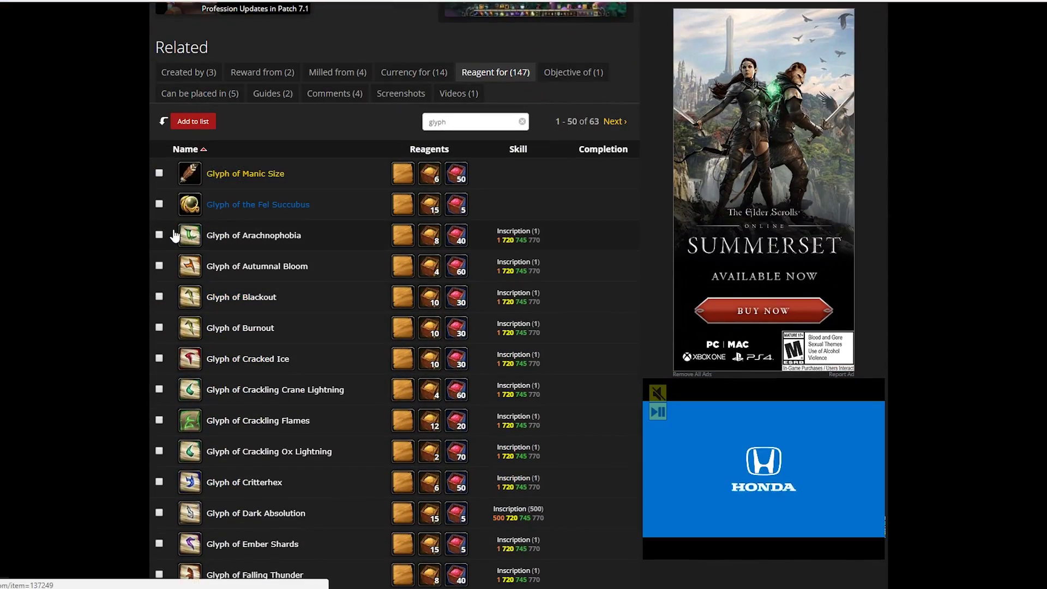
drag(183, 244, 555, 367)
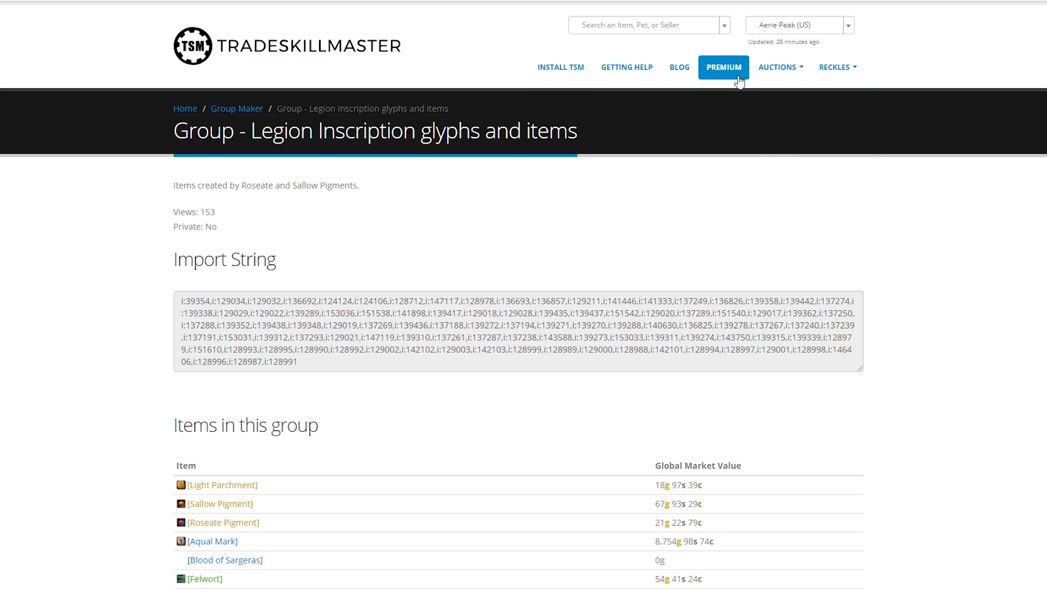
- Open the TSM Group Maker and paste in the copied glyph rows
click(779, 67)
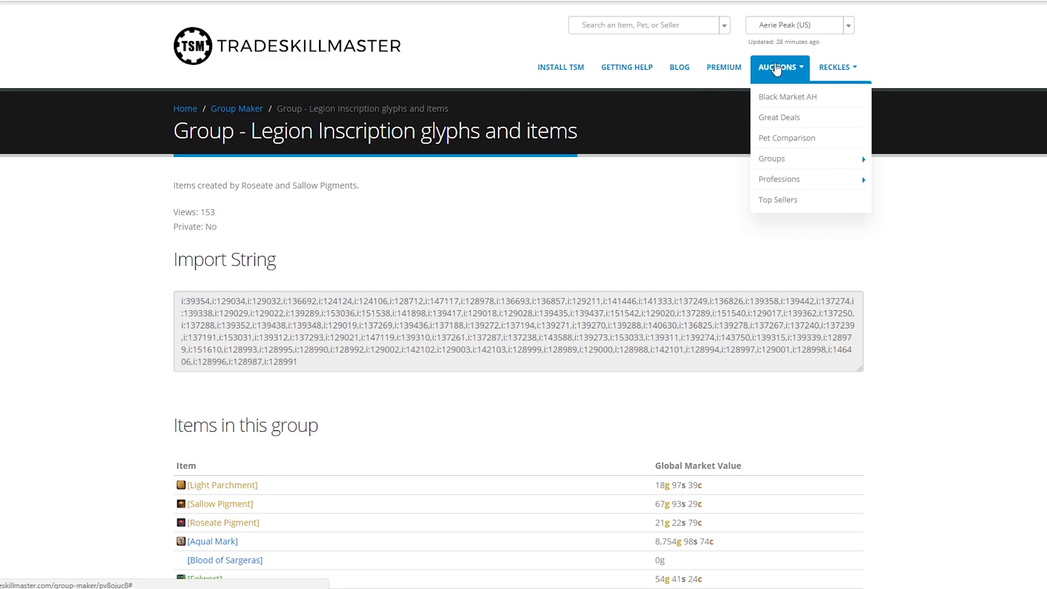
mouse_move(797, 177)
mouse_move(801, 159)
click(893, 160)
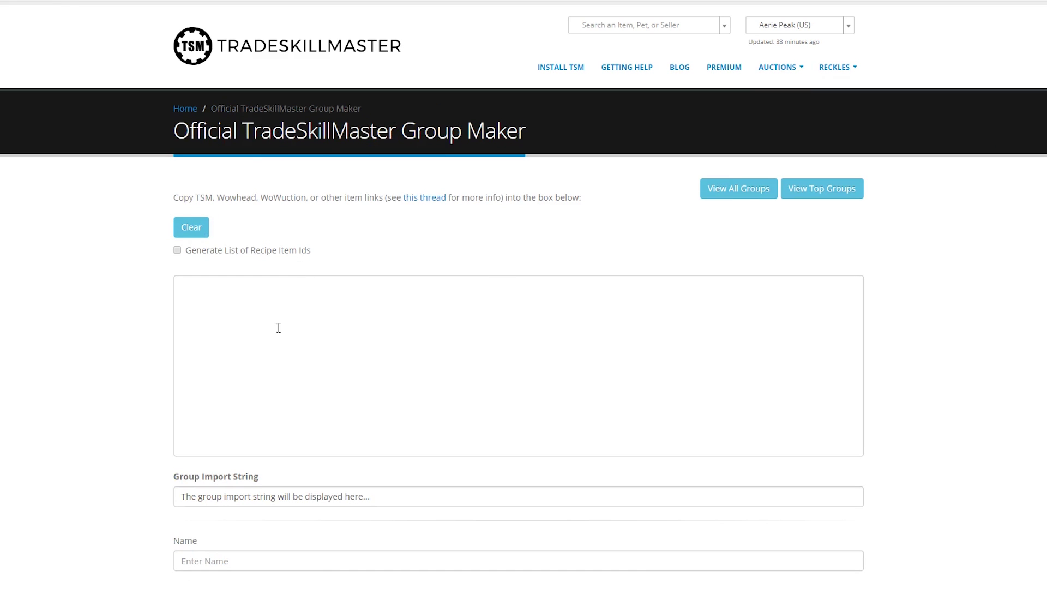
key(ctrl+v)
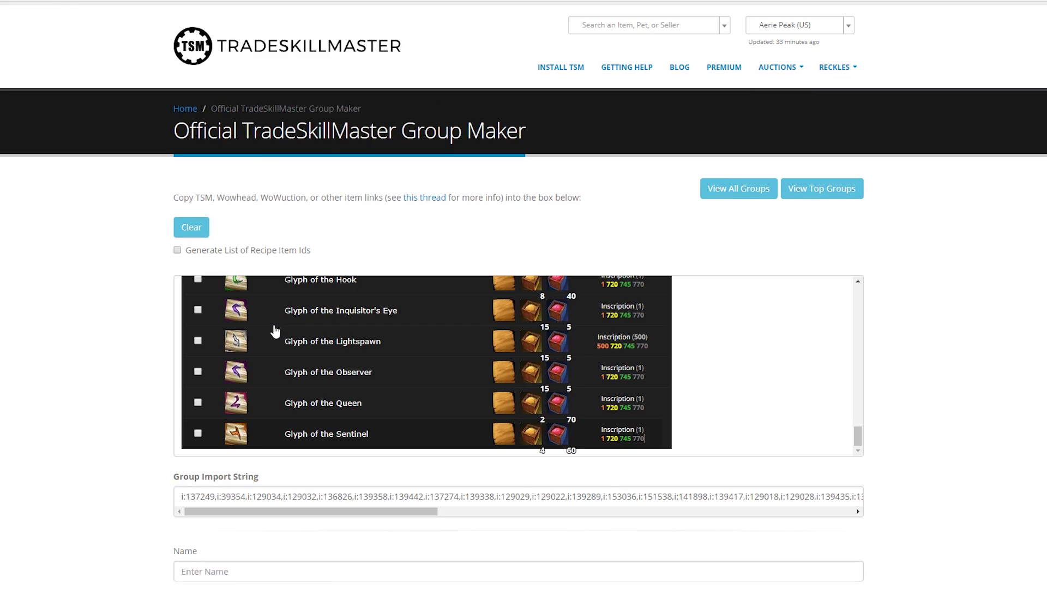
- Add the remaining Wowhead glyph rows 51–63 to the group as well
key(ctrl+Tab)
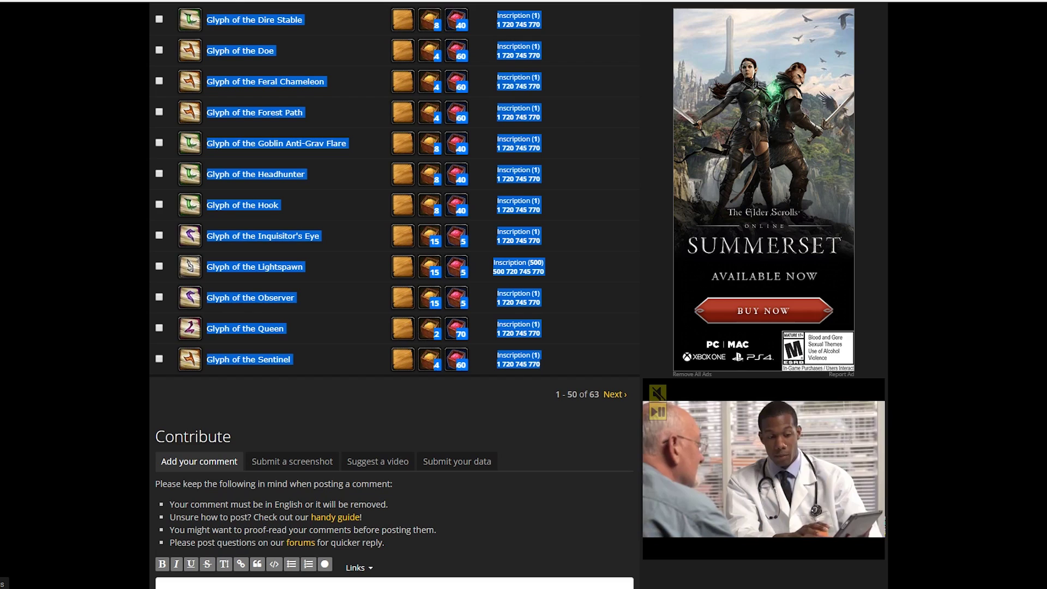
click(620, 394)
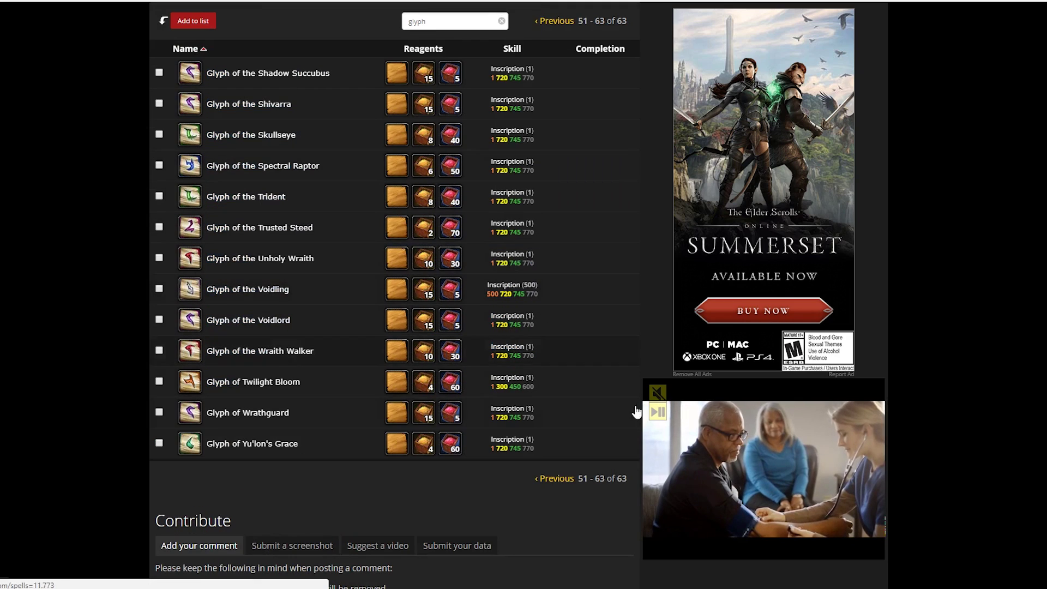
mouse_move(584, 451)
mouse_down()
mouse_move(306, 257)
mouse_move(173, 65)
mouse_move(180, 104)
mouse_move(498, 414)
mouse_move(567, 455)
mouse_up()
click(173, 76)
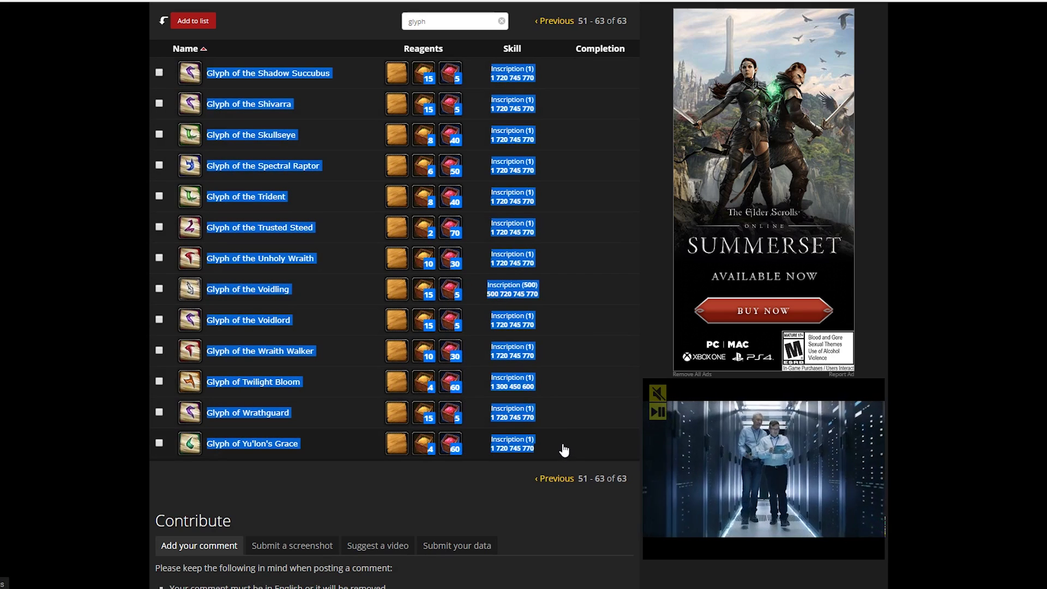
key(ctrl+Tab)
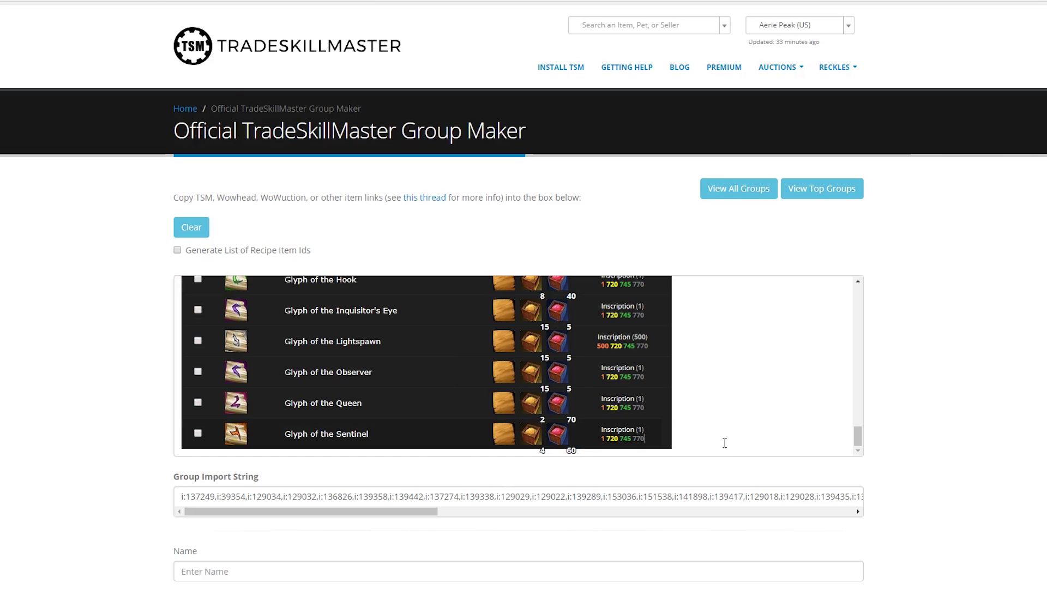
scroll(724, 442, down, 3)
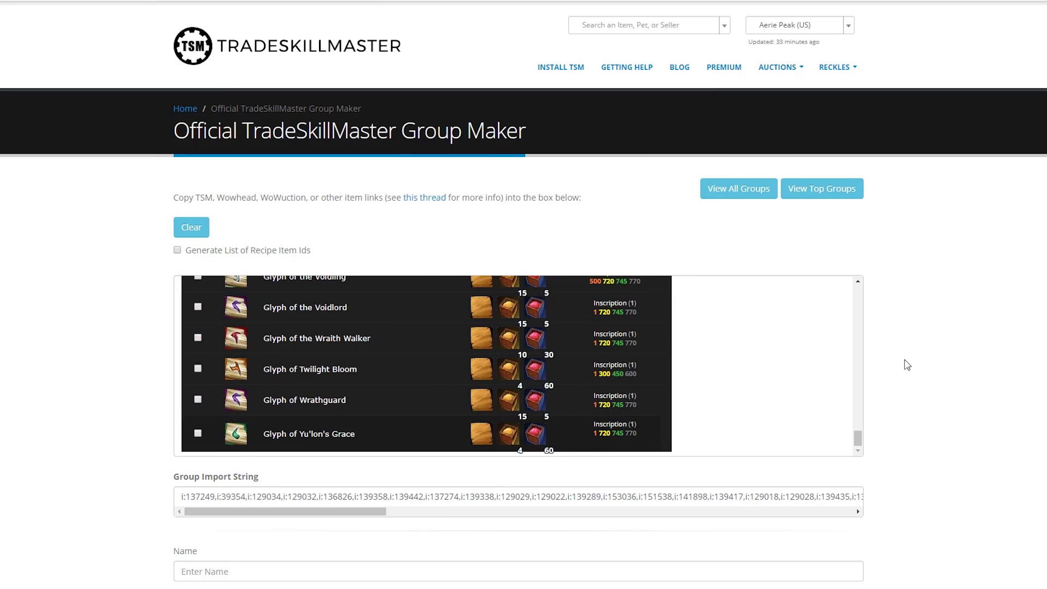
scroll(902, 361, down, 7)
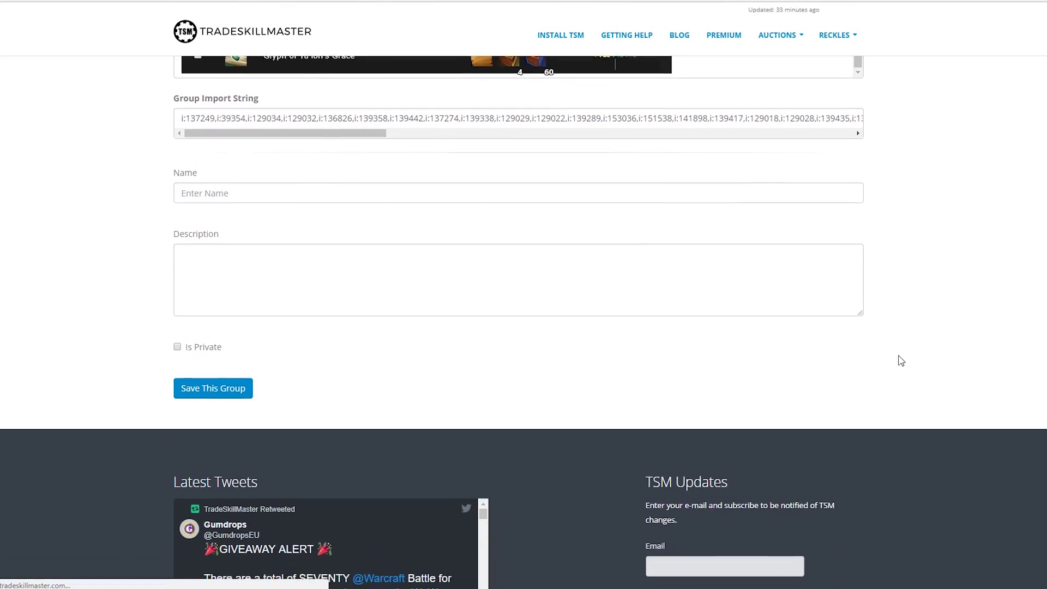
- Name the new website group 'Legion Glyphs' and save it
click(210, 393)
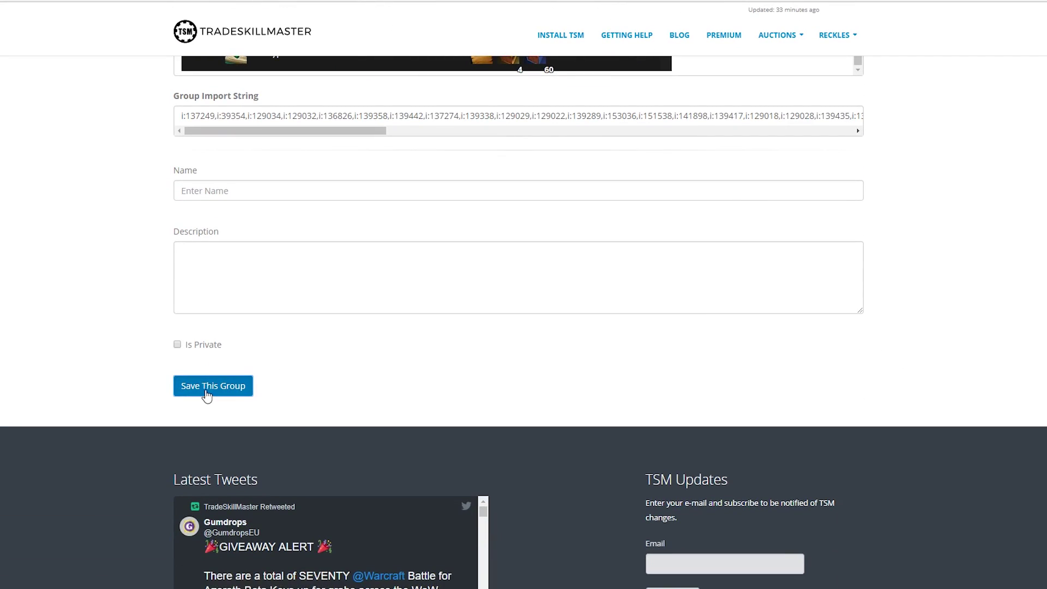
click(210, 186)
text(Legion Glyphs)
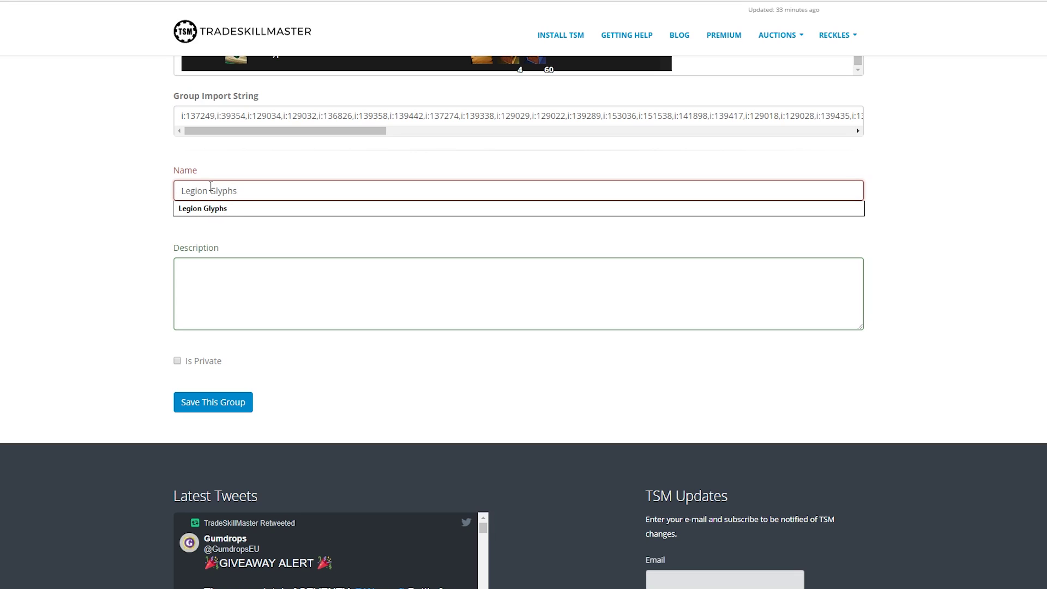
click(203, 208)
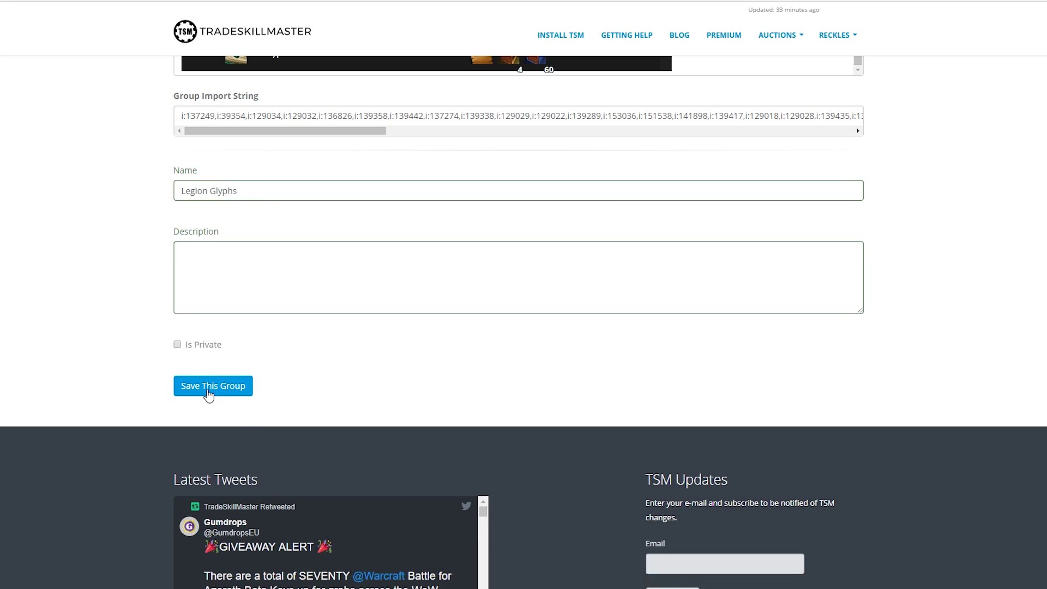
click(212, 386)
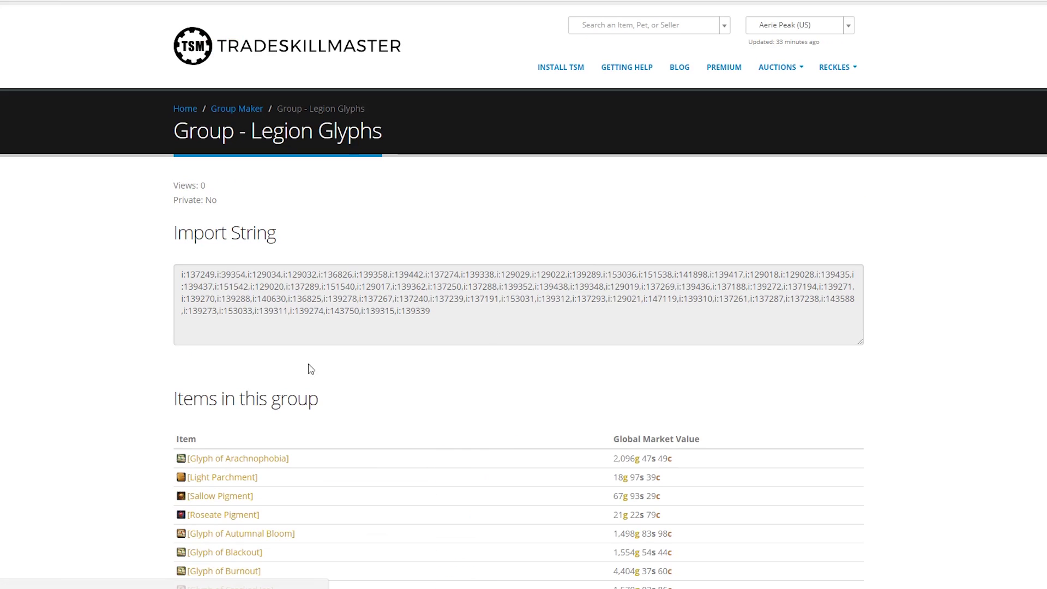
- Copy the Legion Glyphs group's full import string and return to the game
scroll(298, 375, down, 5)
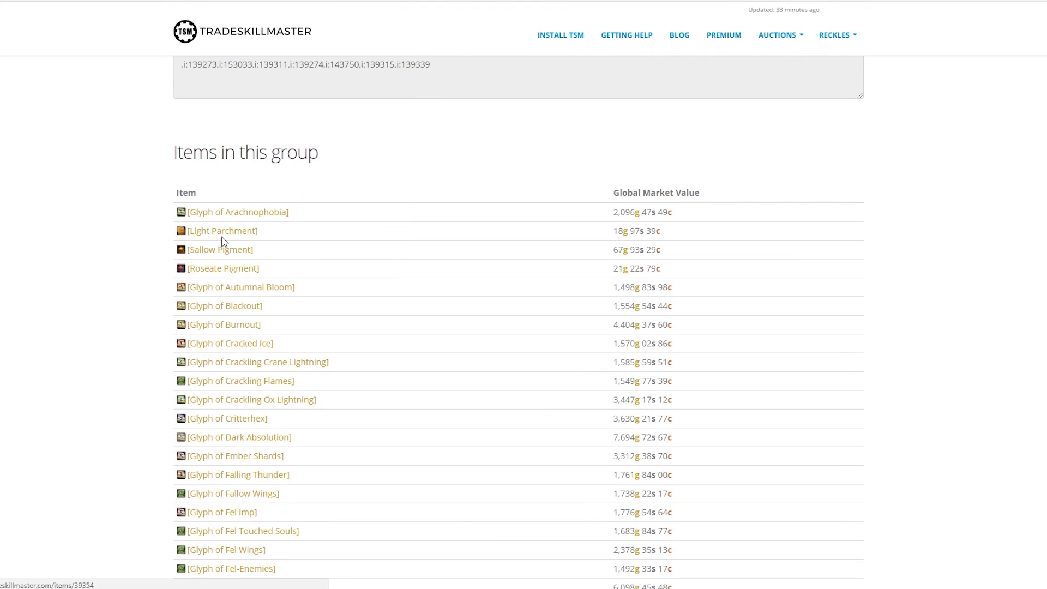
mouse_move(229, 255)
scroll(380, 287, up, 5)
scroll(333, 316, down, 20)
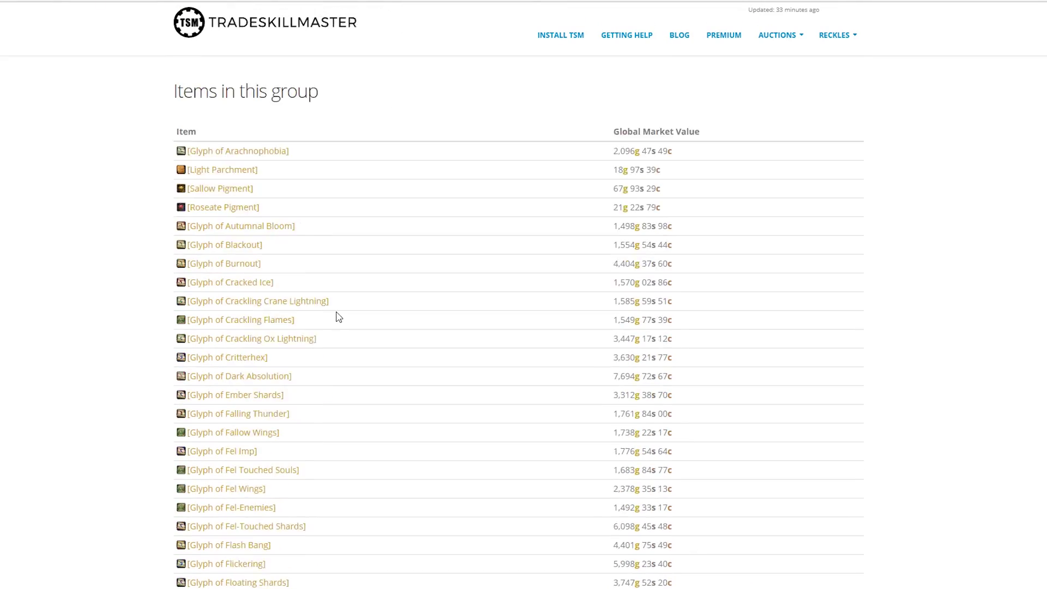
scroll(332, 329, up, 20)
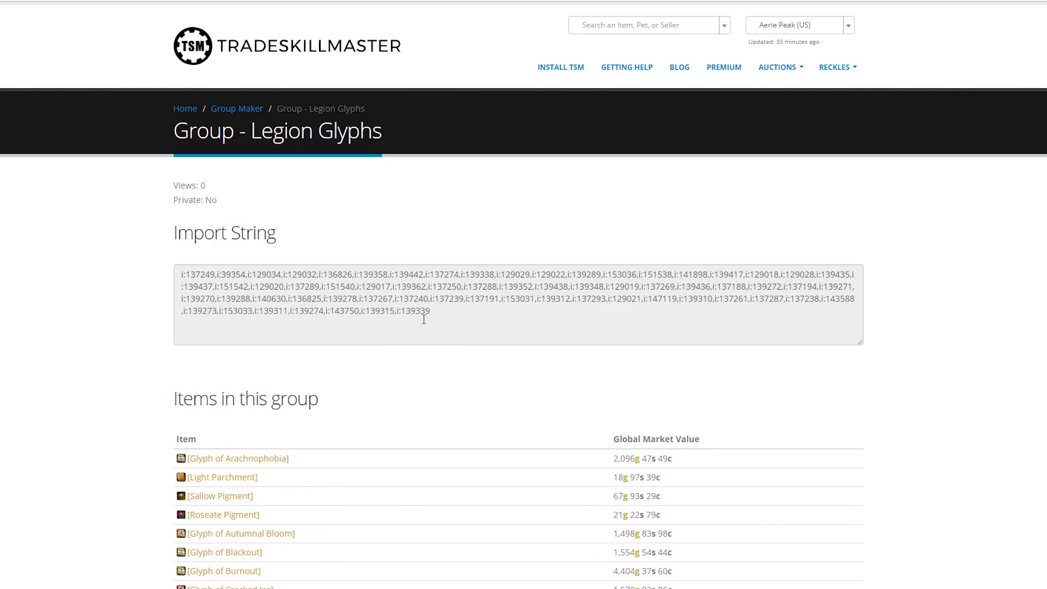
drag(392, 321, 86, 235)
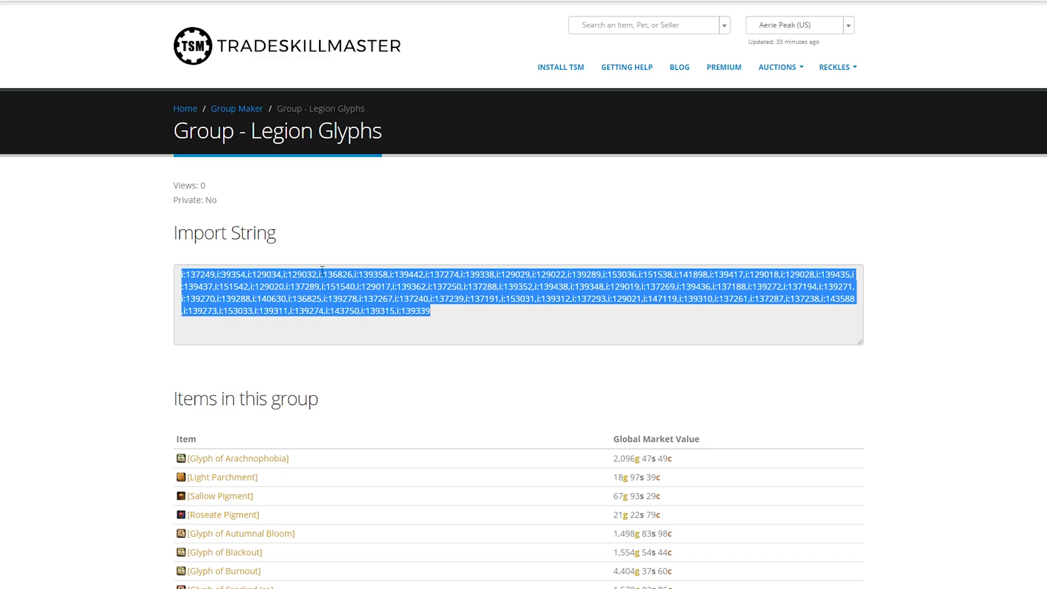
key(alt+Tab)
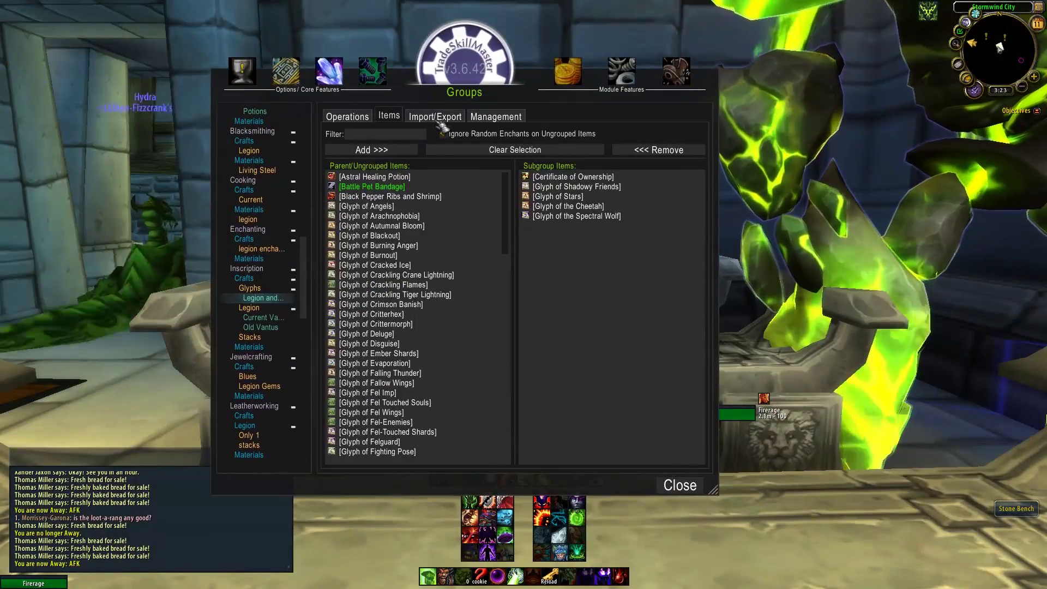
- Paste the Legion Glyphs import string into the subgroup's import field, allowing moves from other groups
click(436, 115)
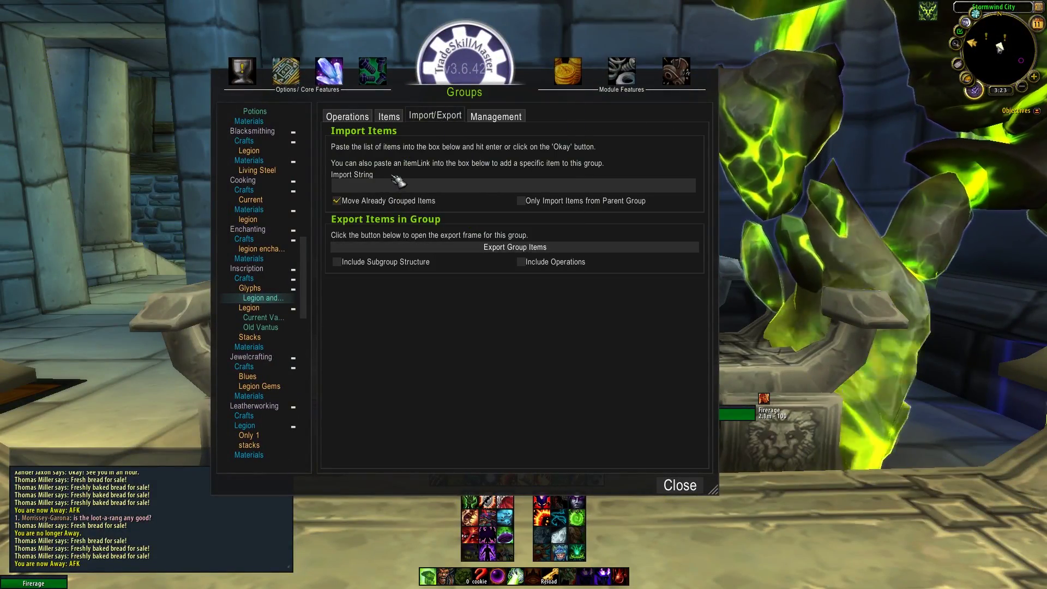
key(ctrl+v)
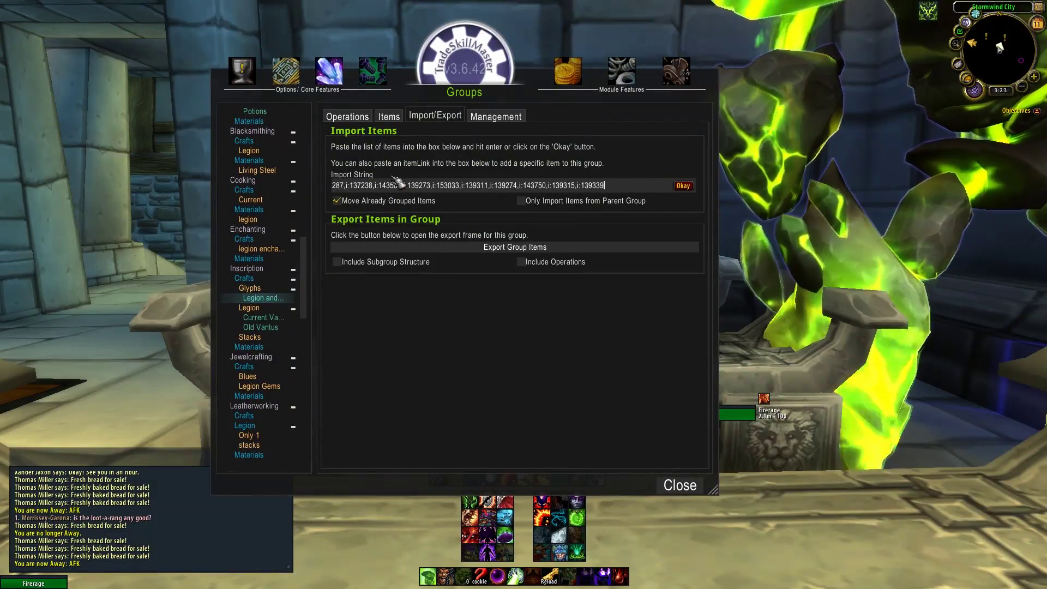
click(336, 201)
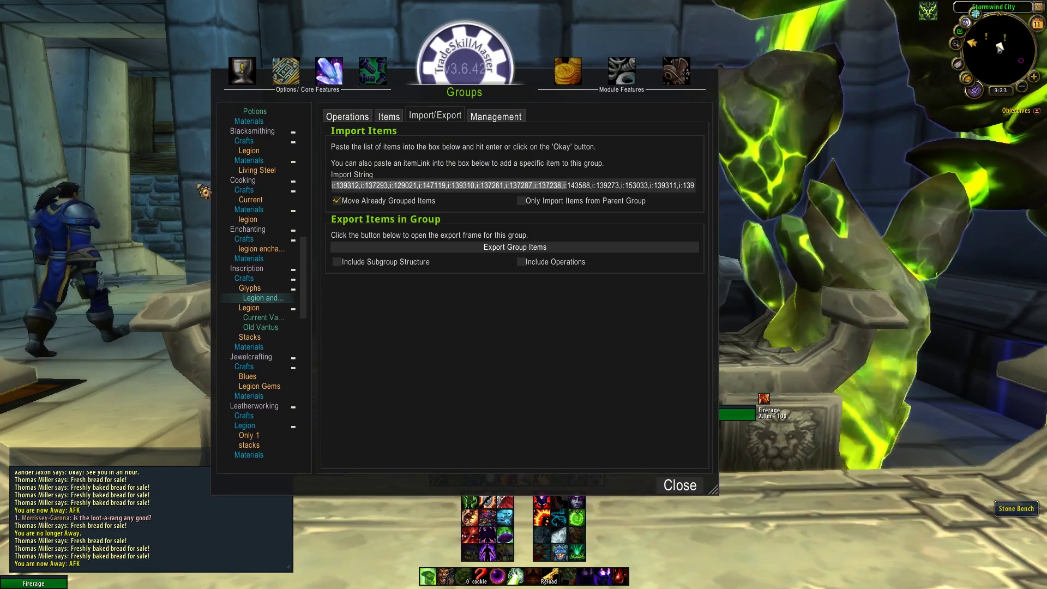
- Remove items 129034 and 129032 and the extra comma from the import string
key(Left)
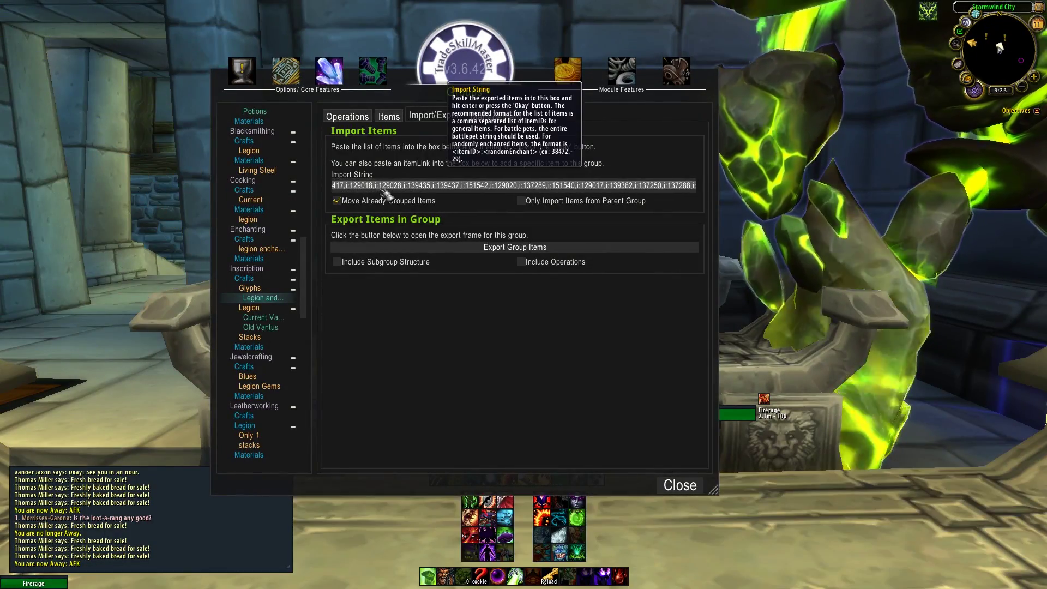
key(Left)
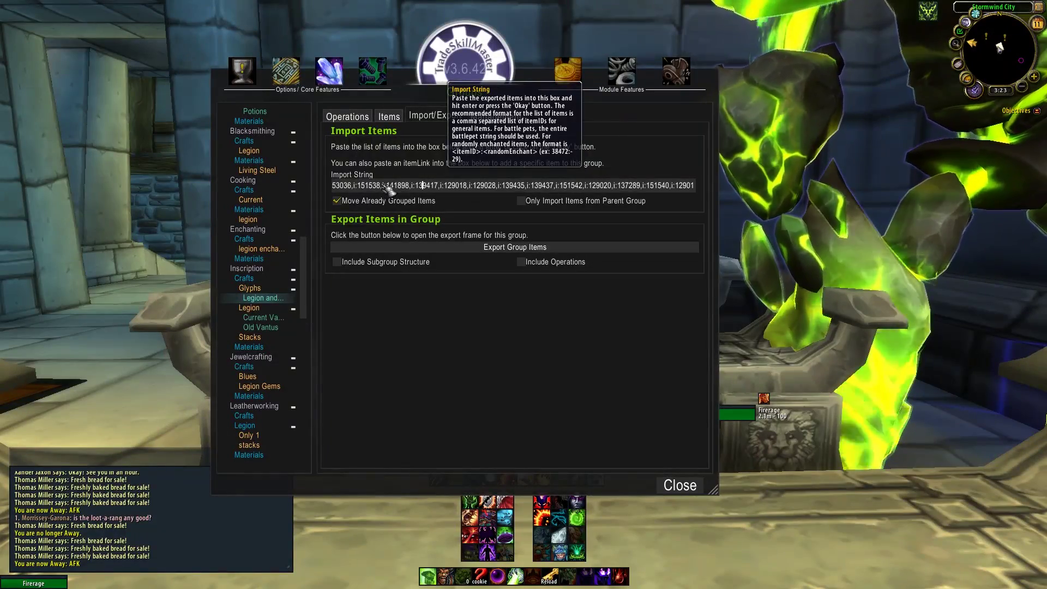
key(Left)
key(Left)
key(Left)
key(Left)
key(Left)
key(Left)
key(Left)
key(Left)
key(Left)
key(Left)
key(Left)
key(Left)
key(Left)
key(Left)
key(Left)
key(Left)
key(Left)
key(Left)
key(Left)
key(Left)
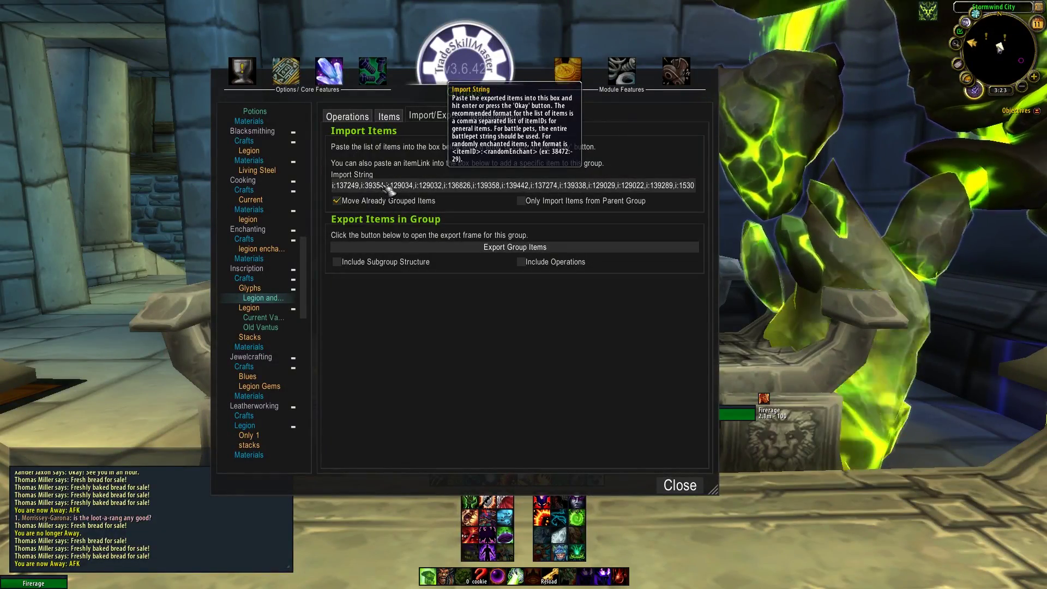
key(Right)
key(Right)
key(Right)
key(Right)
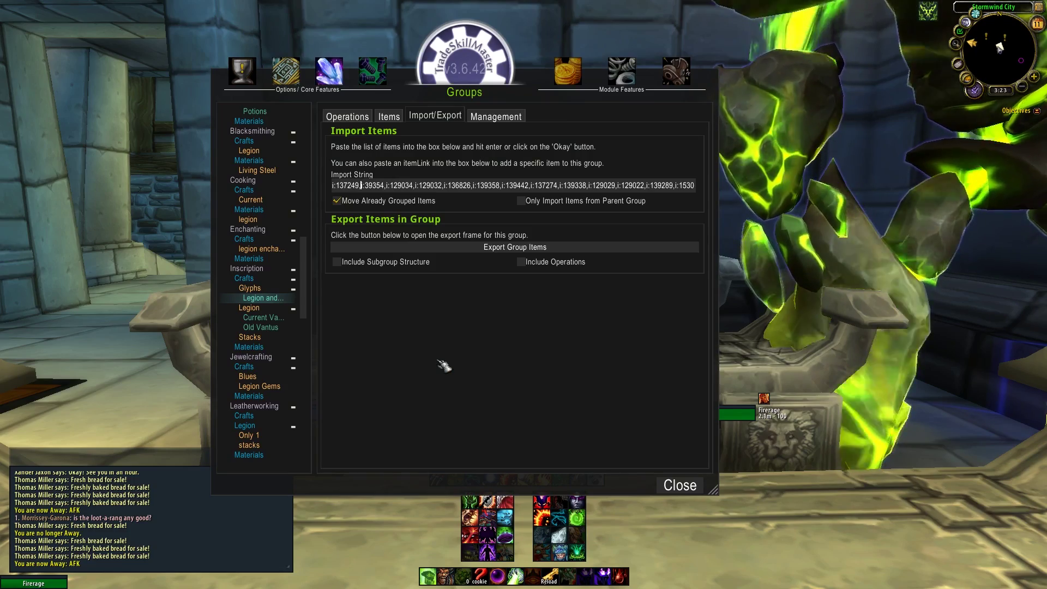
key(BackSpace)
key(BackSpace)
key(BackSpace)
key(BackSpace)
key(BackSpace)
key(BackSpace)
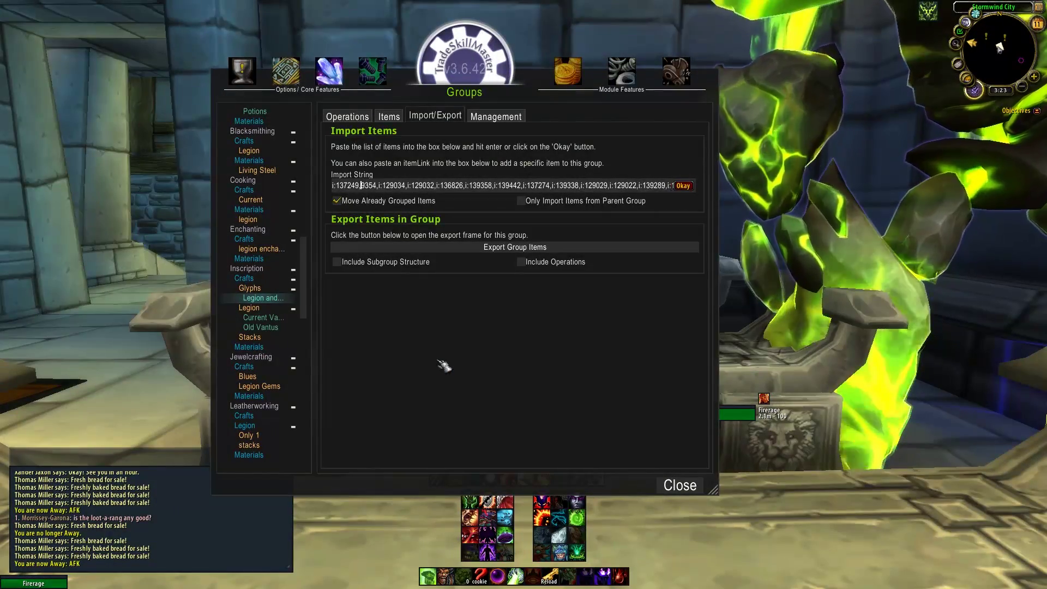
key(Delete)
key(Delete)
key(Delete)
key(Delete)
key(Delete)
key(Delete)
key(Delete)
key(Delete)
key(Delete)
key(Delete)
key(Delete)
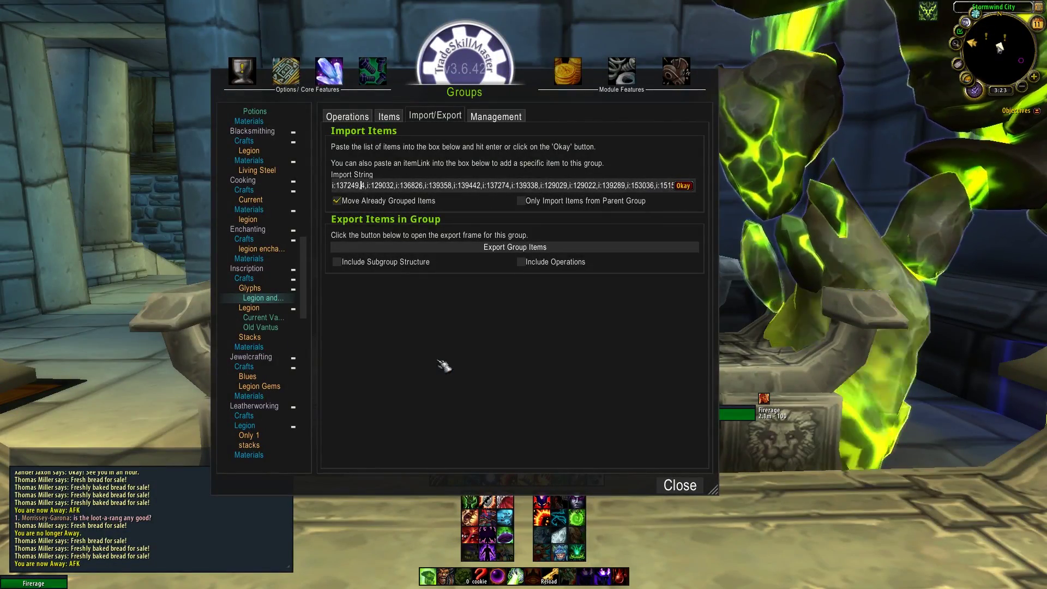
key(Delete)
key(Delete)
key(Delete)
key(Delete)
key(Delete)
key(Delete)
key(Delete)
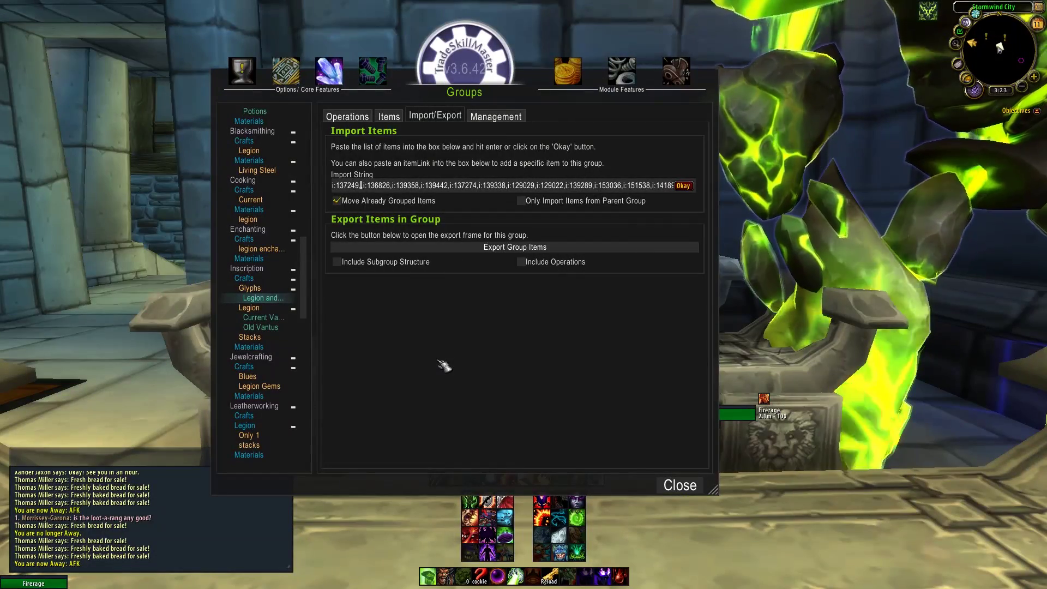
key(Delete)
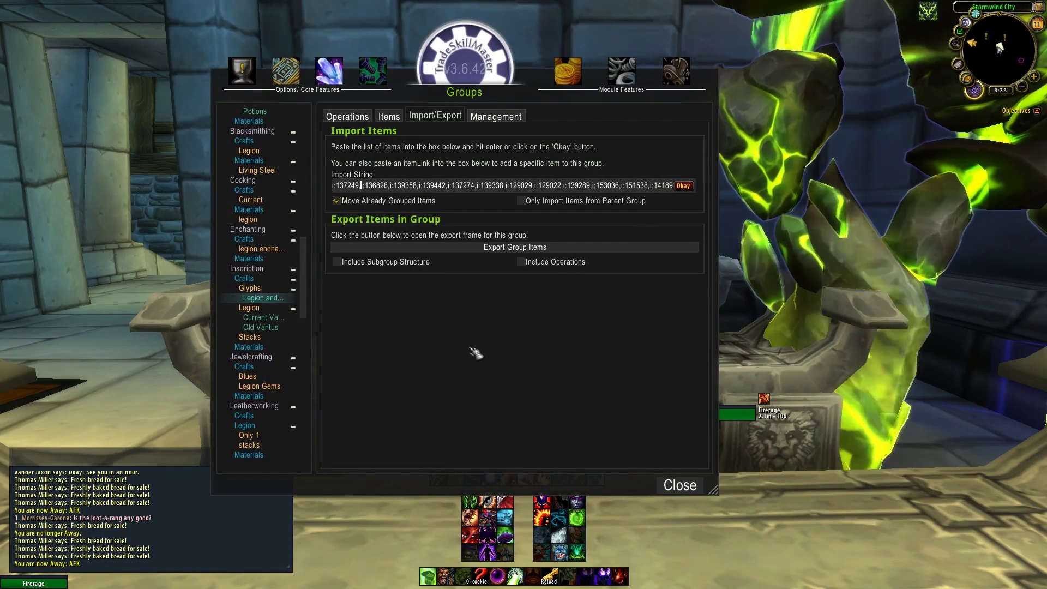
- Import the edited list into 'Legion and sells', taking only parent-group items (57 imported)
key(alt+Tab)
click(422, 267)
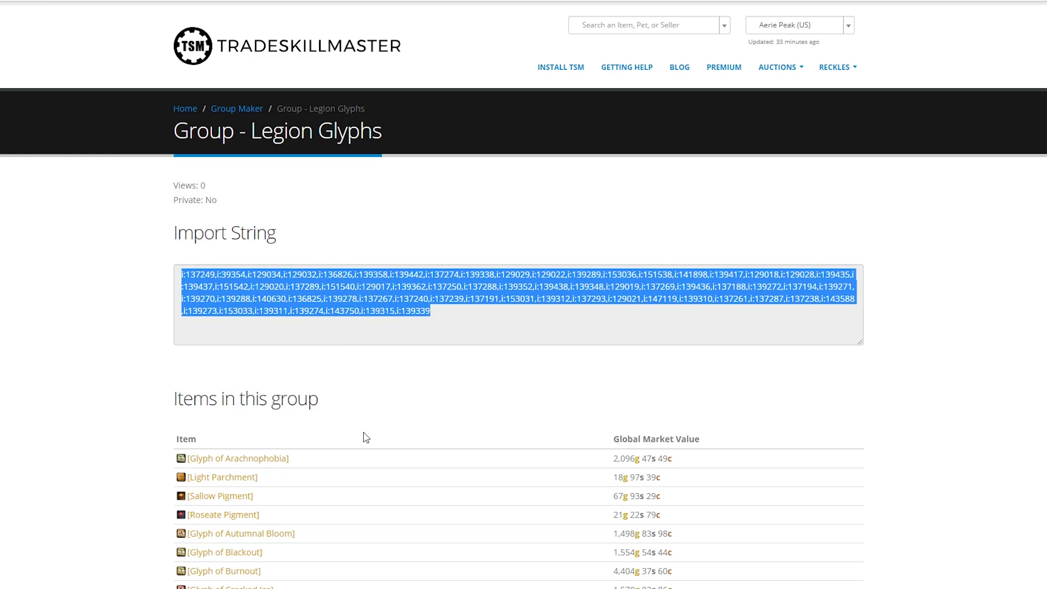
key(alt+Tab)
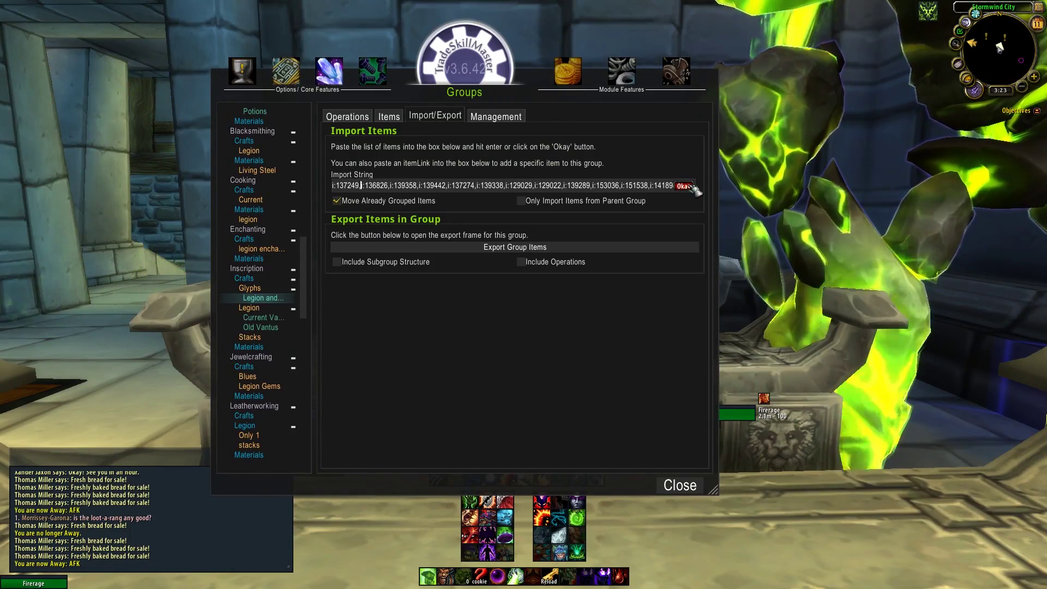
click(538, 207)
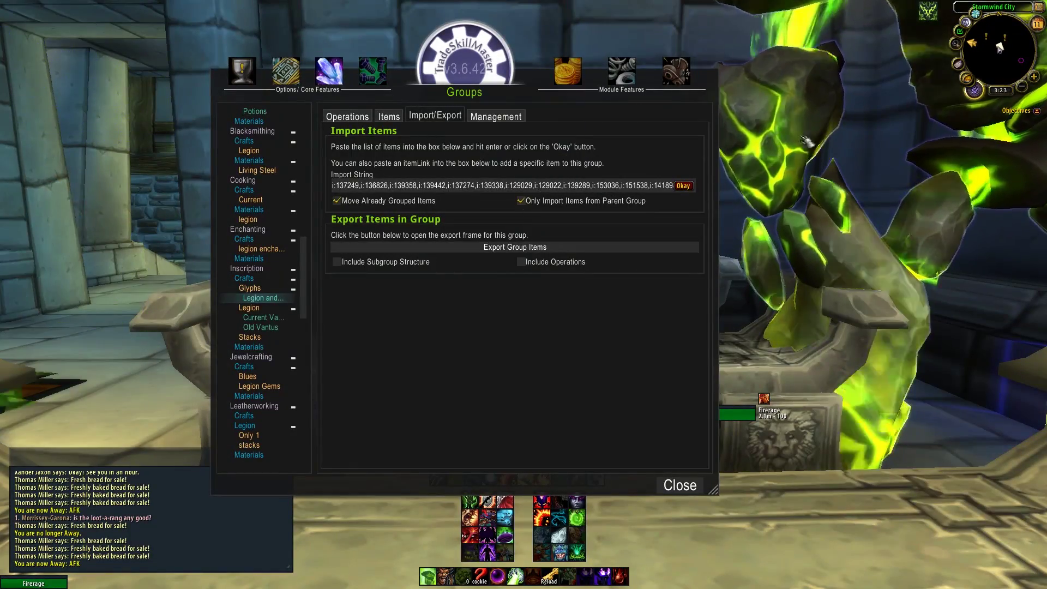
click(685, 186)
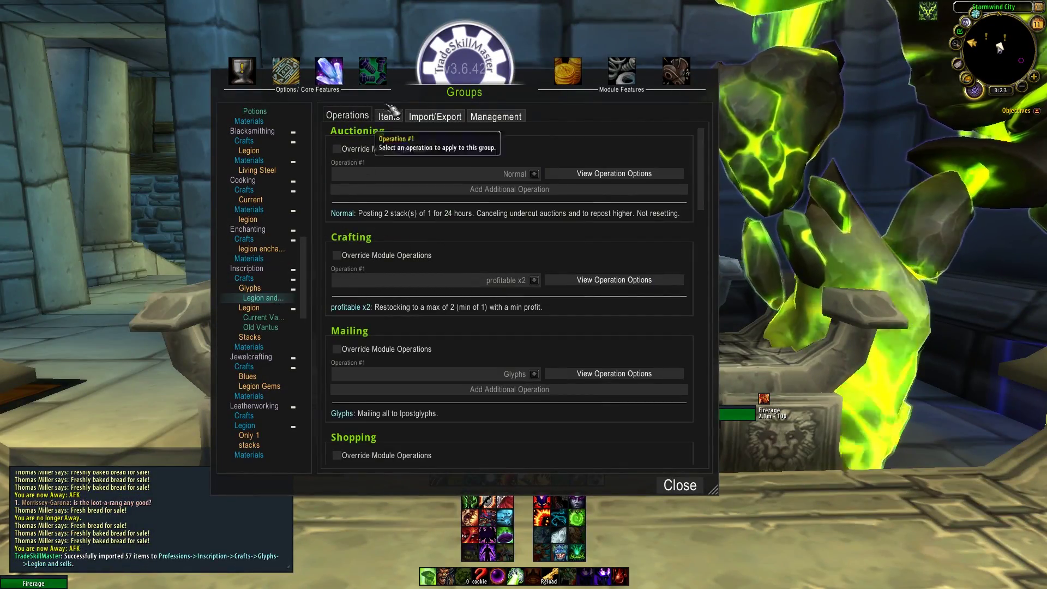
- Check the subgroup's items, then reopen TradeSkillMaster with /tsm on the Groups page
click(401, 117)
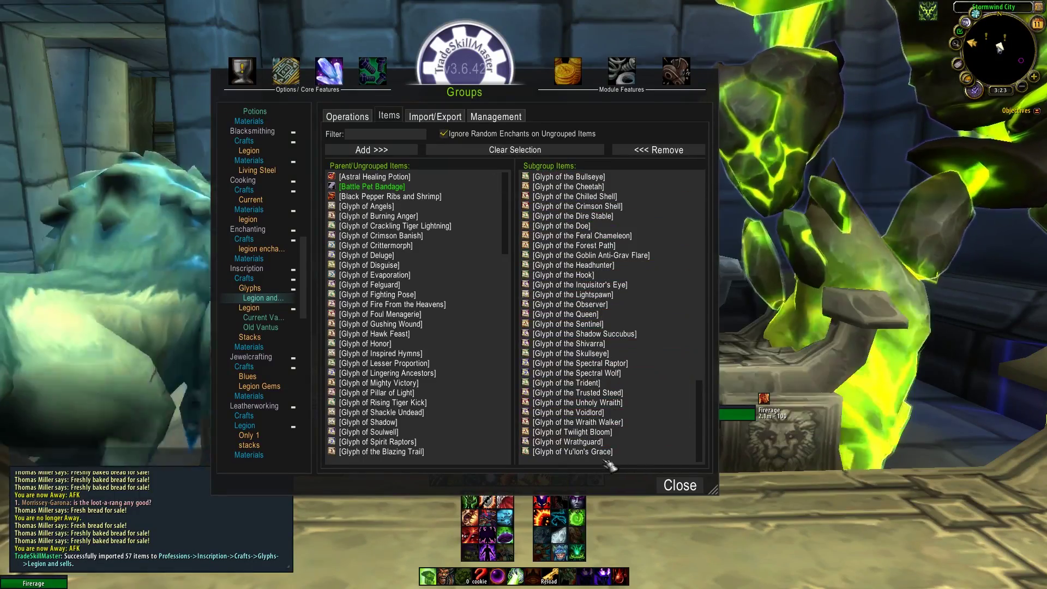
scroll(605, 273, up, 10)
click(679, 485)
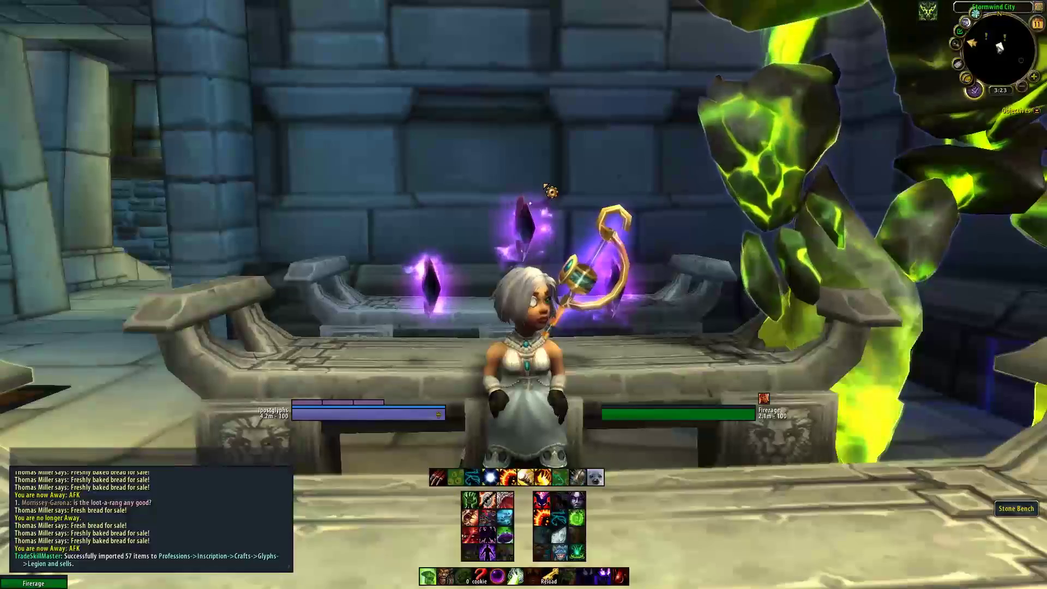
key(Return)
text(/tsm)
key(Return)
click(329, 71)
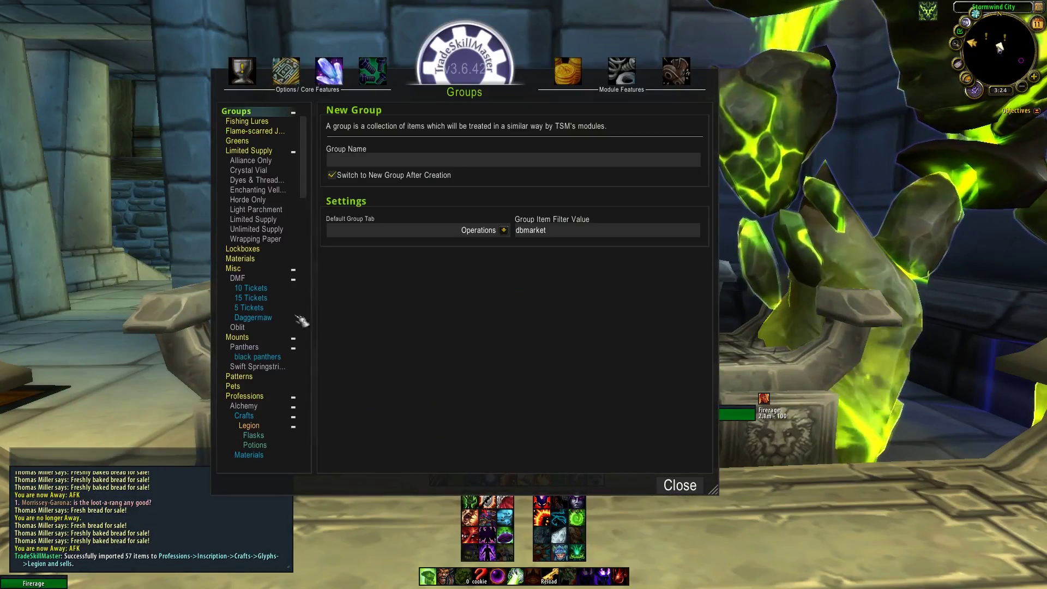
scroll(262, 349, down, 2)
scroll(266, 356, down, 10)
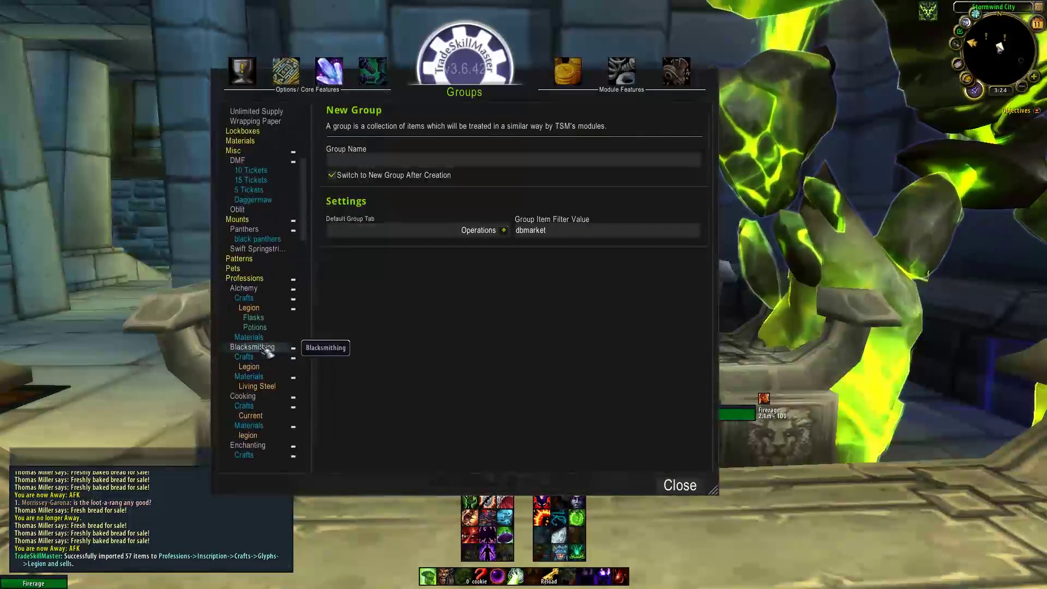
scroll(265, 352, down, 10)
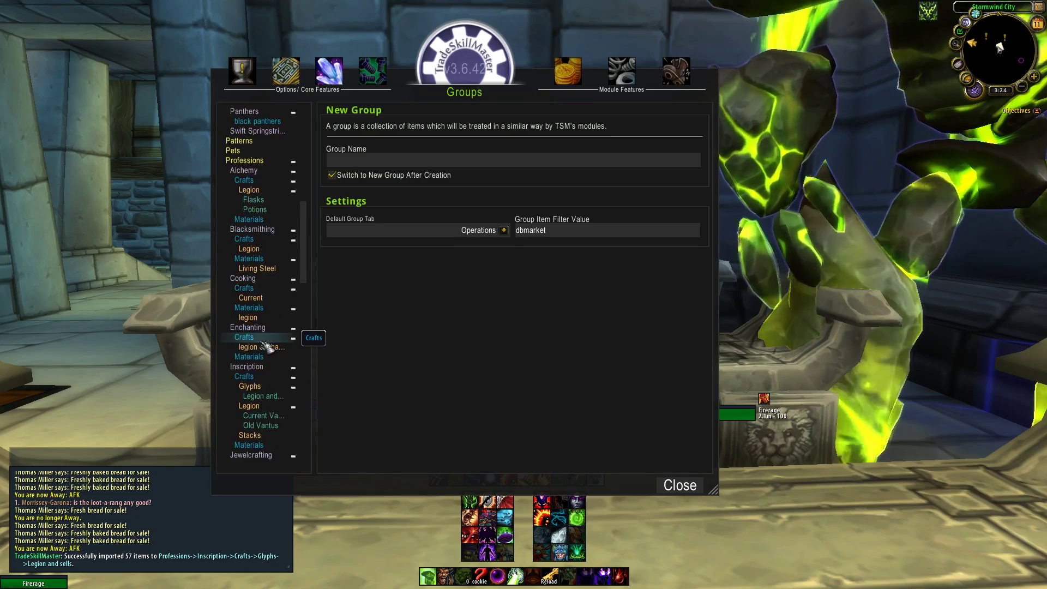
- Make the parent Glyphs group override module operations with Auctioning set to <No Operation>
click(271, 329)
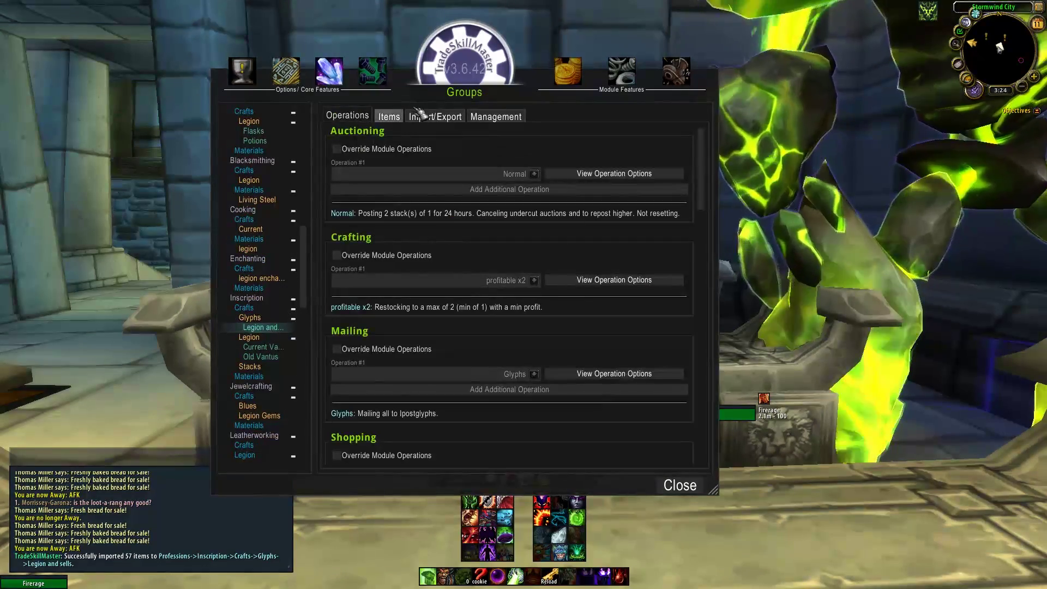
click(265, 330)
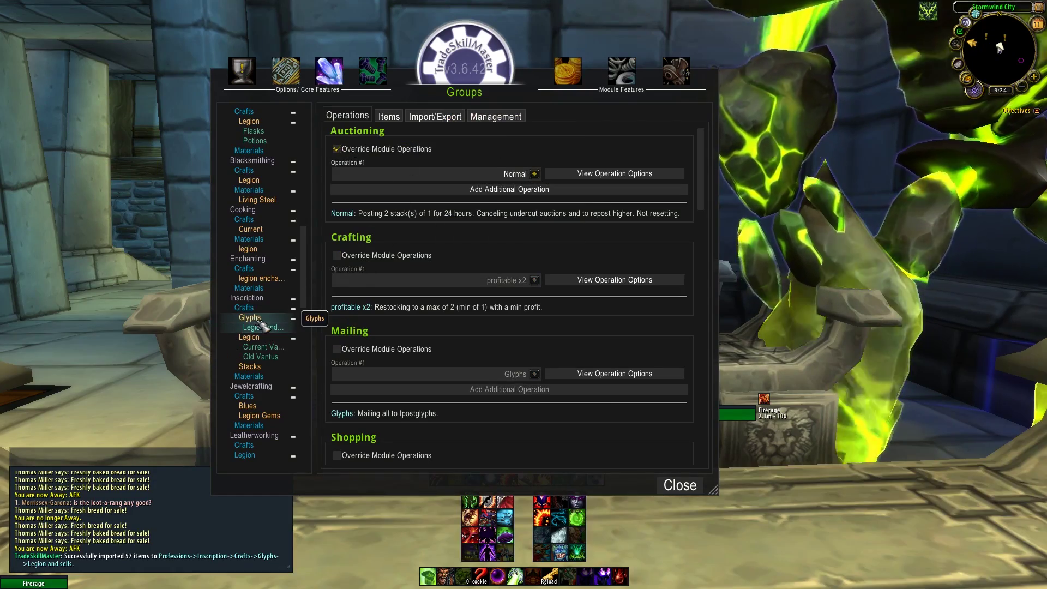
click(278, 319)
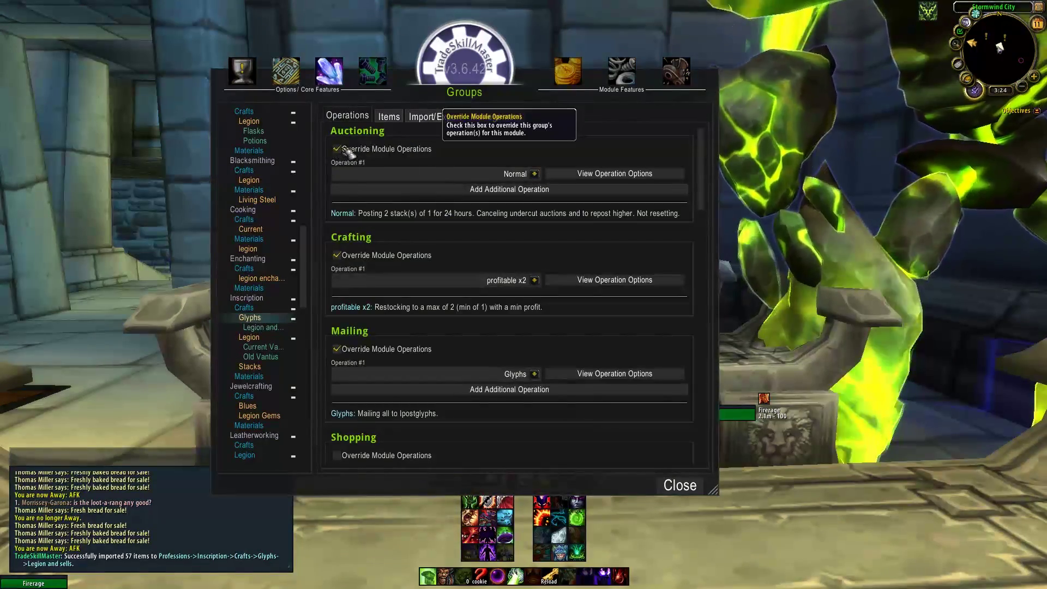
click(534, 174)
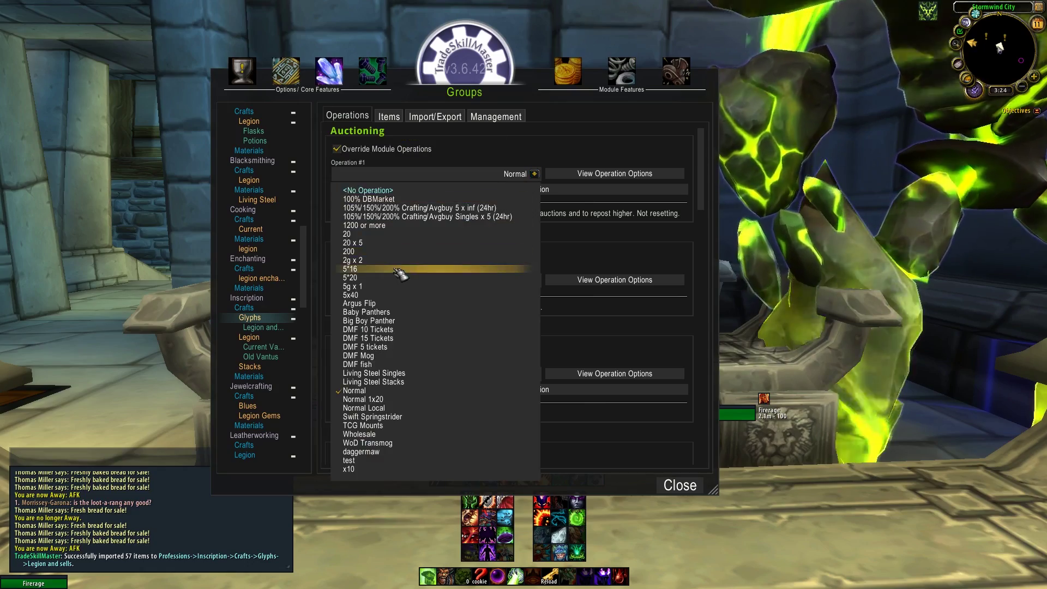
click(389, 191)
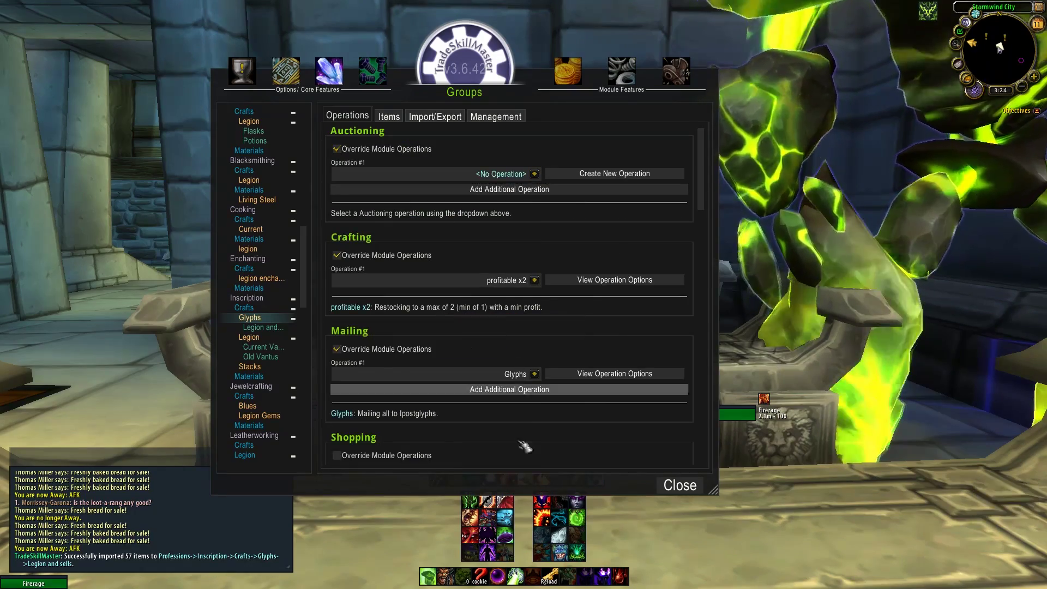
- Close TradeSkillMaster and walk the character toward the Stormwind auctioneers, turning the camera
click(681, 484)
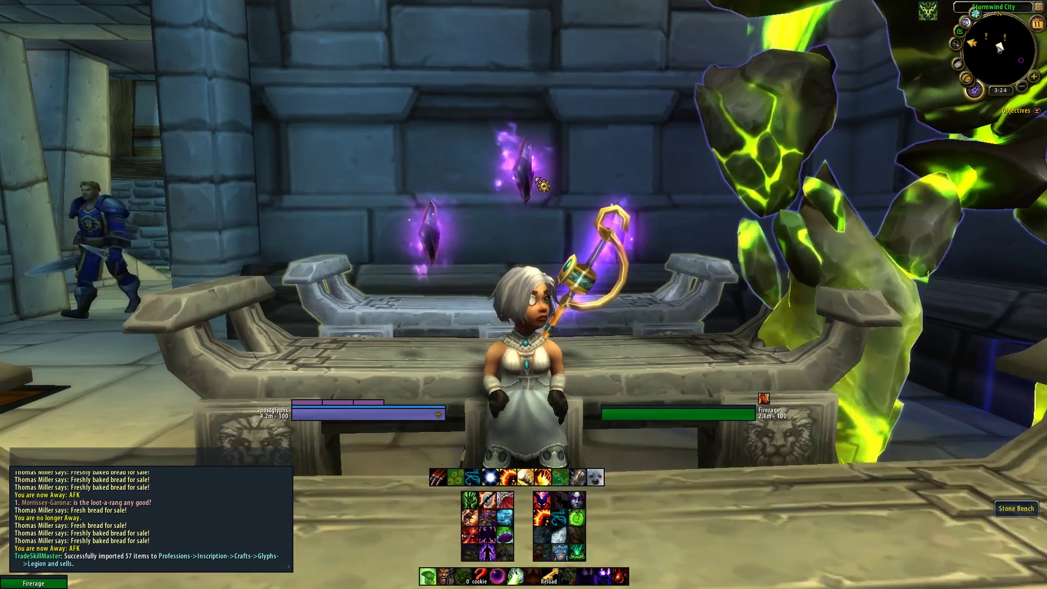
drag(681, 484, 766, 195)
key(e)
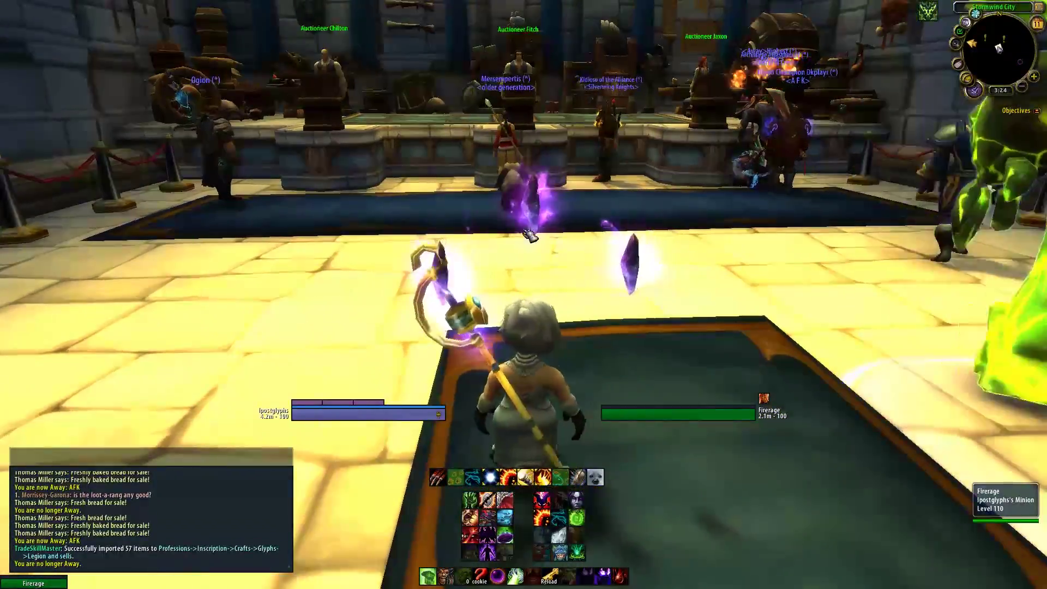
drag(530, 236, 482, 298)
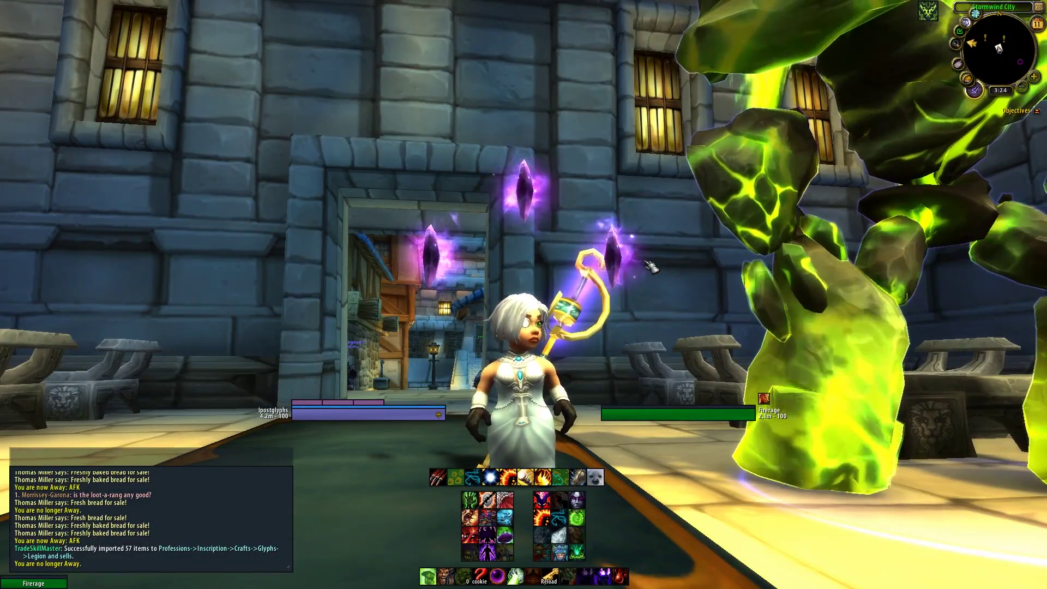
scroll(650, 266, up, 3)
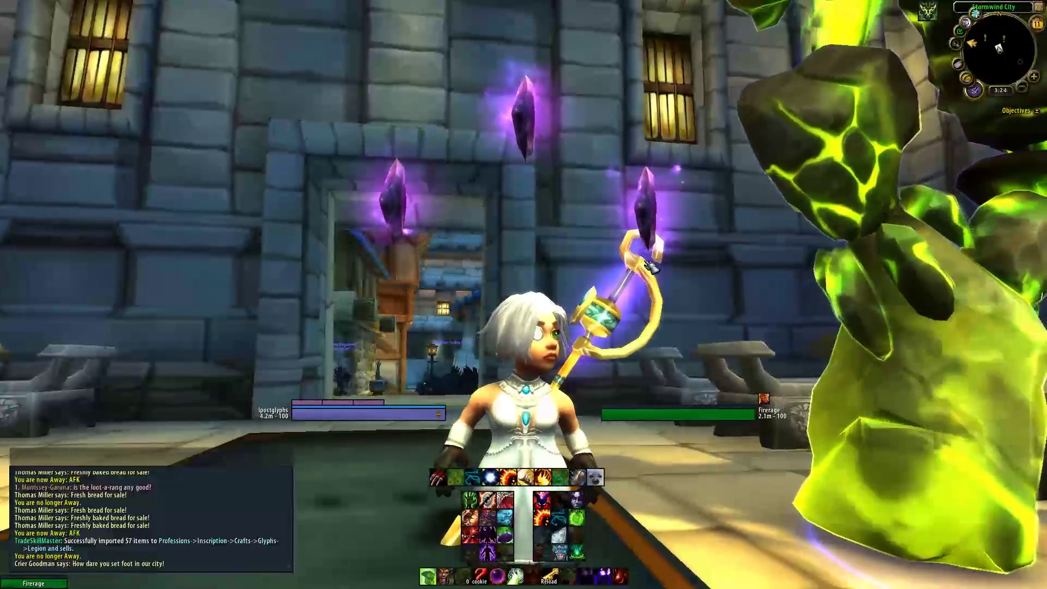